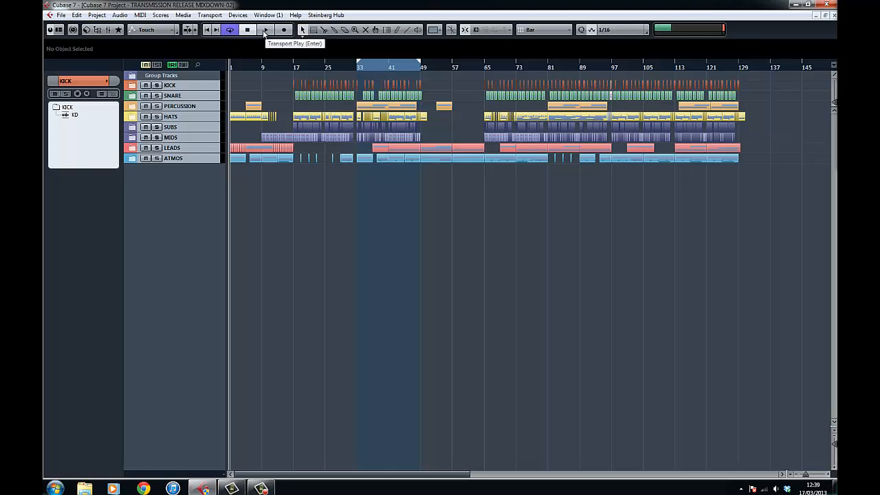
# Play the full arrangement from the beginning and turn off cycle looping.
pyautogui.click(264, 33)
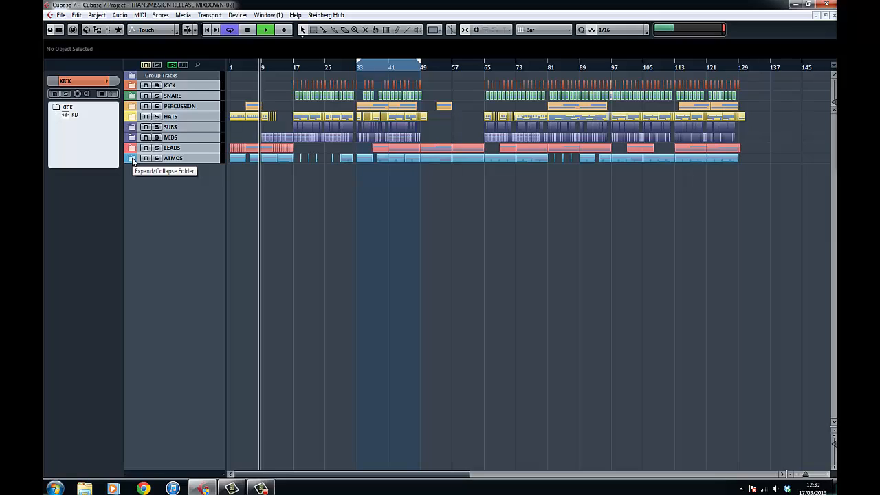
pyautogui.click(229, 30)
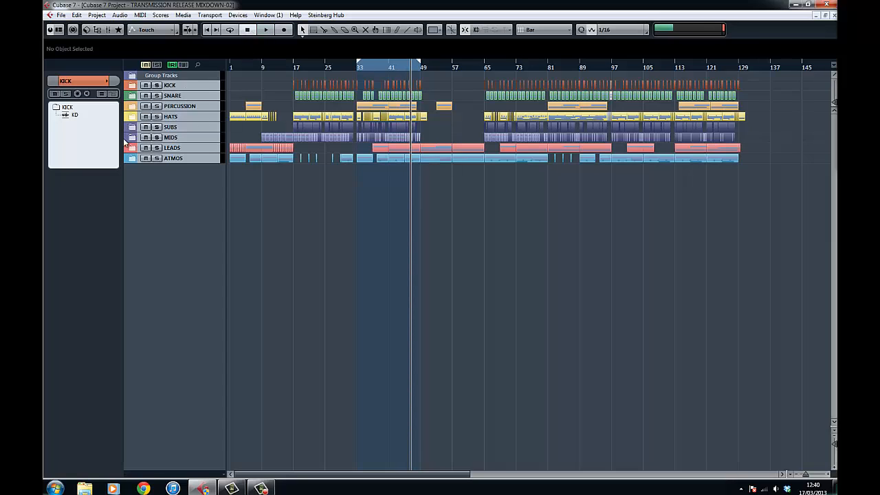
# Select the LEADS folder track and expand it to show the tracks inside.
pyautogui.click(183, 87)
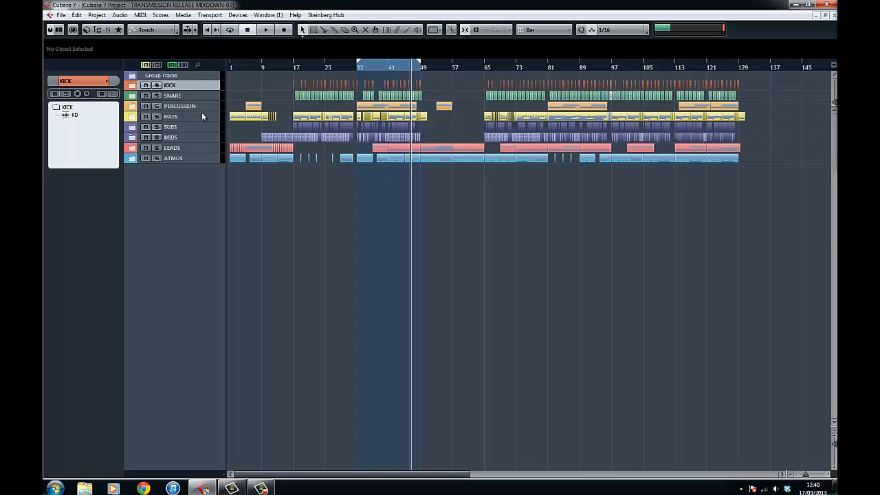
pyautogui.click(184, 159)
pyautogui.click(167, 151)
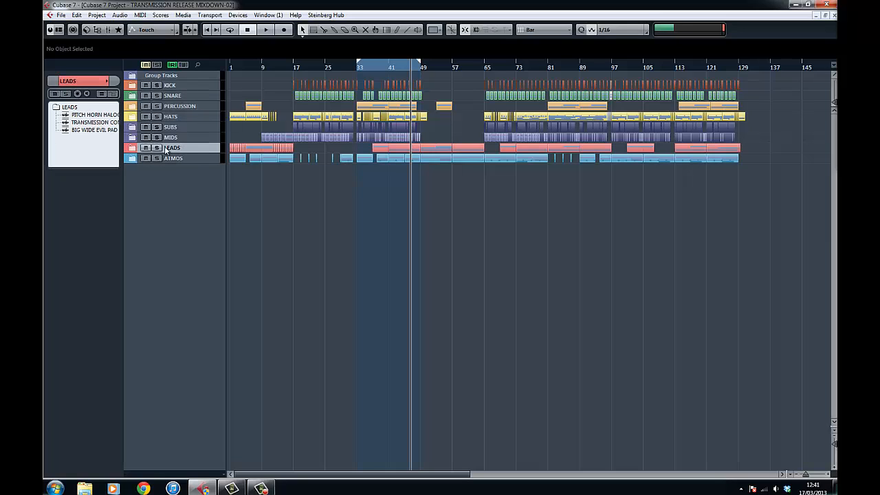
pyautogui.click(132, 150)
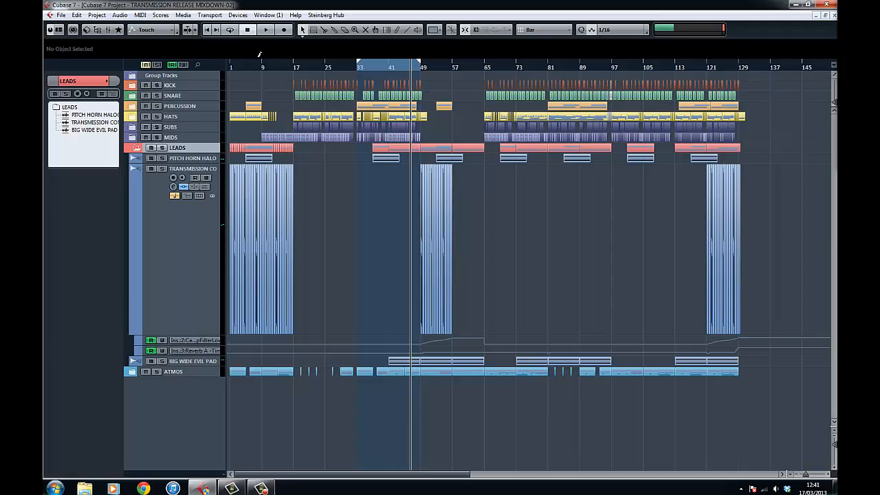
# Return to the start of the project and examine the repeated TRANSMISSION CONTROL clips in the opening bars.
pyautogui.press('Home')
pyautogui.press('h')
pyautogui.press('h')
pyautogui.press('h')
pyautogui.press('h')
pyautogui.press('h')
pyautogui.press('h')
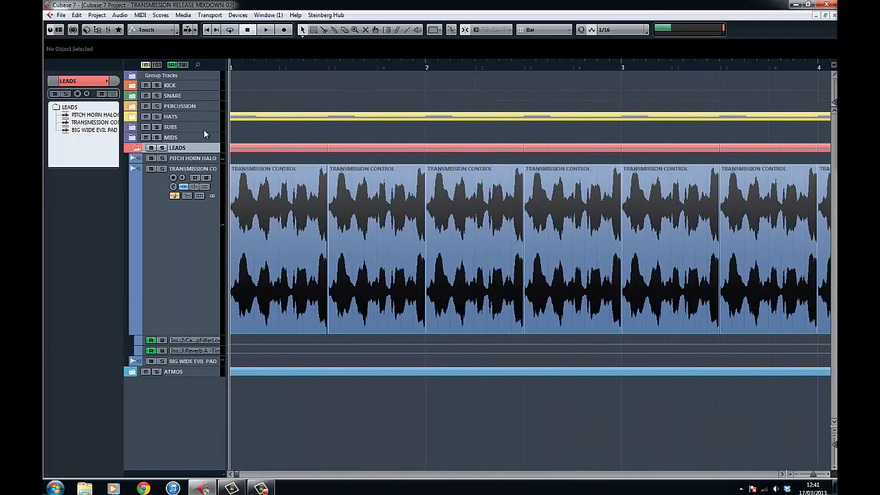
pyautogui.press('h')
pyautogui.press('h')
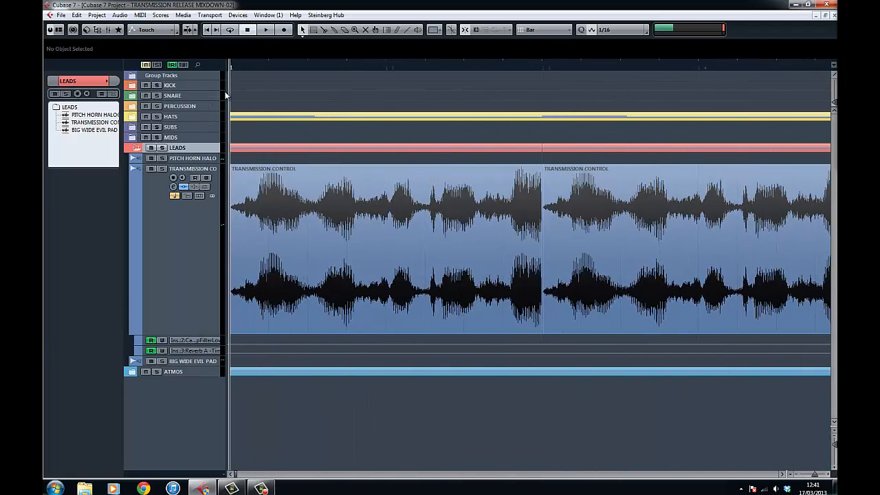
pyautogui.press('g')
pyautogui.press('g')
pyautogui.press('g')
pyautogui.press('g')
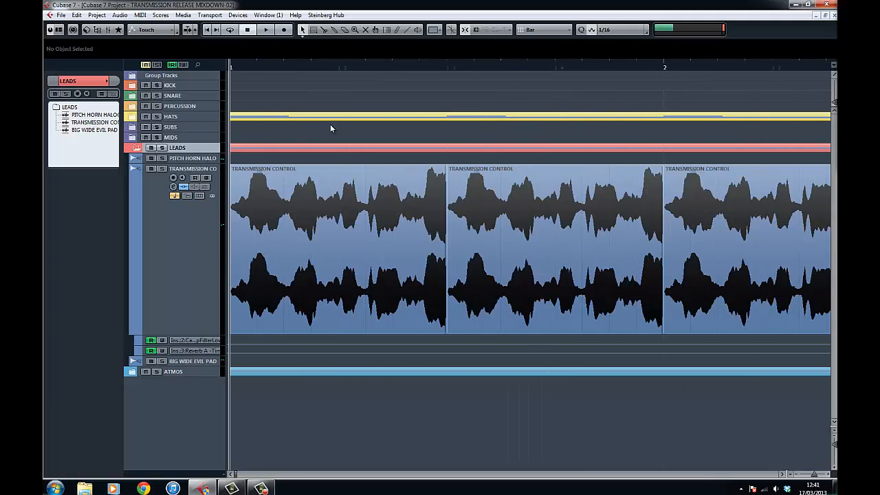
pyautogui.press('g')
pyautogui.press('g')
pyautogui.press('g')
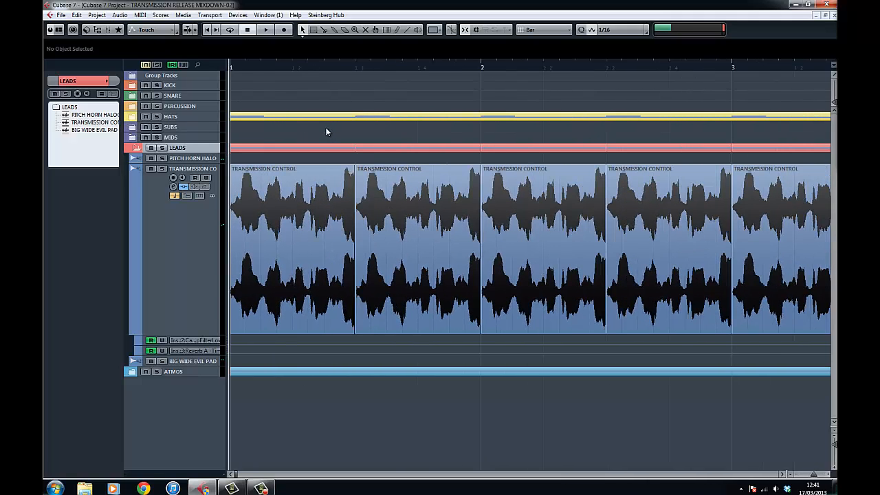
pyautogui.moveTo(328, 128); pyautogui.dragTo(327, 130)
pyautogui.press('g')
pyautogui.press('g')
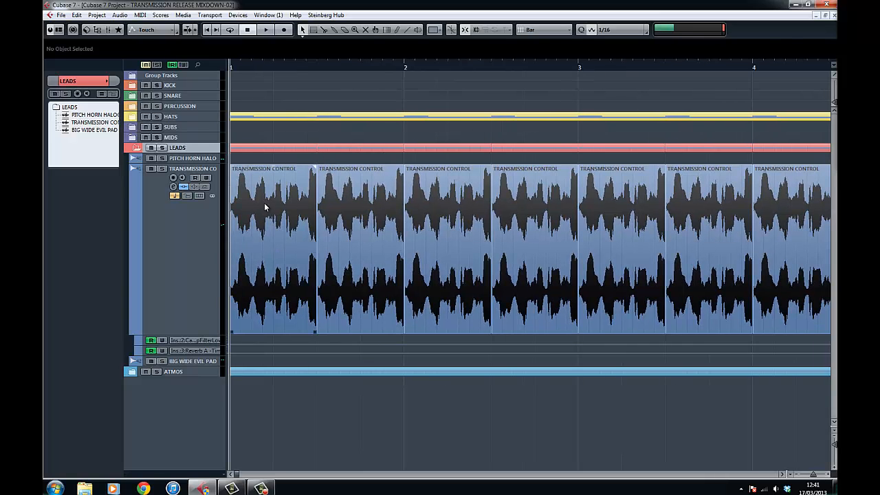
# Select the first TRANSMISSION CONTROL clip and audition its track in solo from bar 1.
pyautogui.click(290, 217)
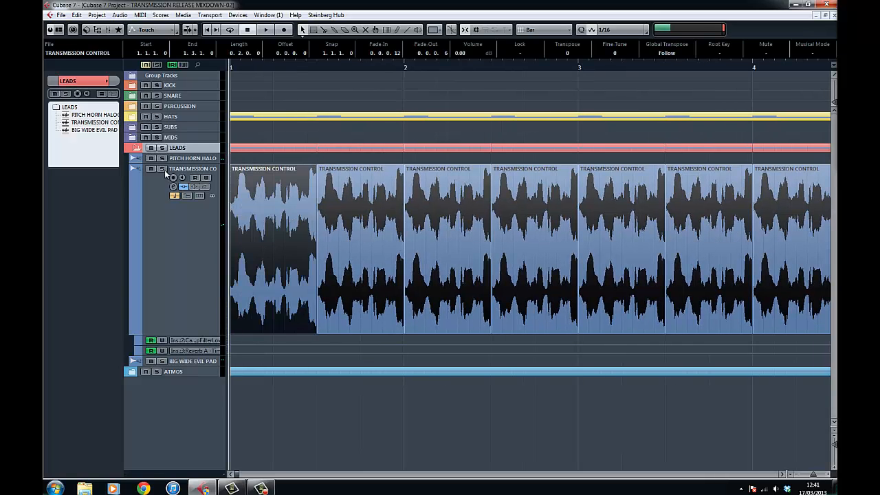
pyautogui.moveTo(251, 69); pyautogui.dragTo(186, 69)
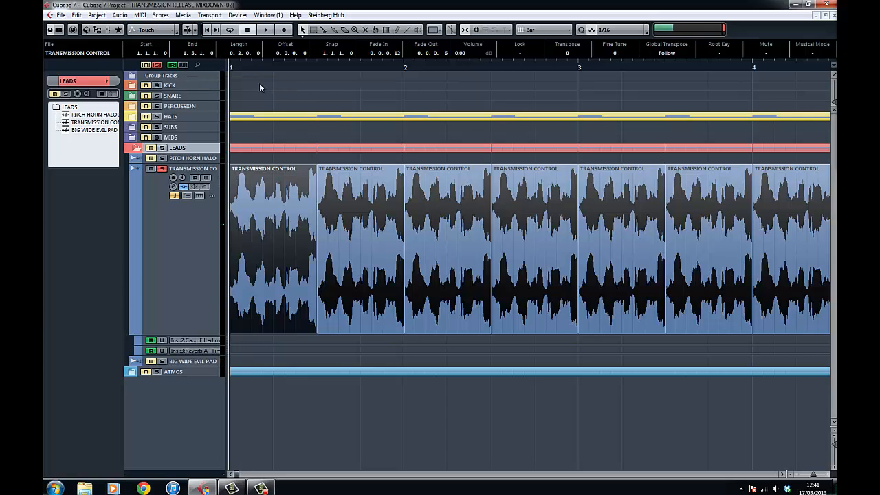
pyautogui.press('space')
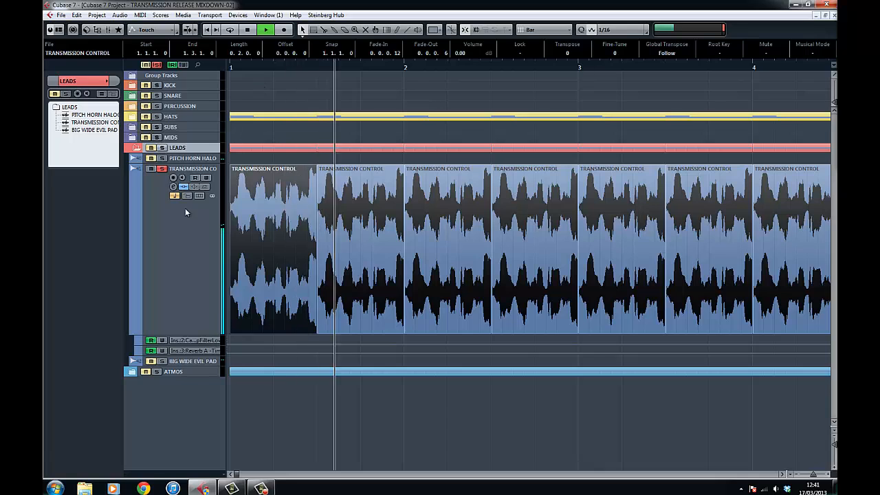
pyautogui.press('space')
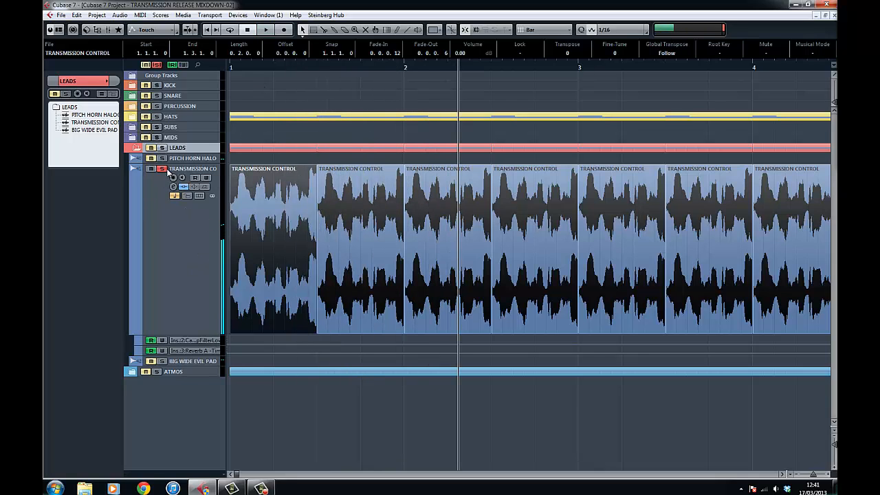
# Select the TRANSMISSION CONTROL lead track and examine how its clips repeat through the intro up to bar 17.
pyautogui.press('g')
pyautogui.press('g')
pyautogui.press('g')
pyautogui.press('g')
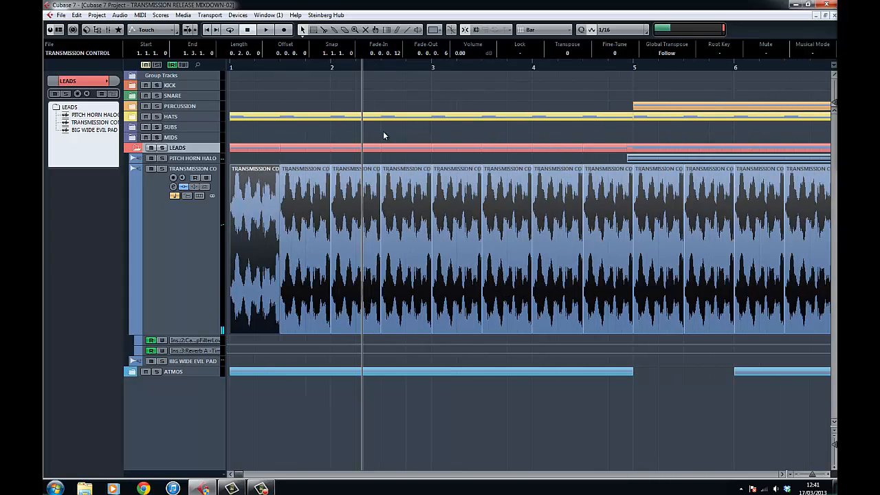
pyautogui.hscroll(8, 383, 134)
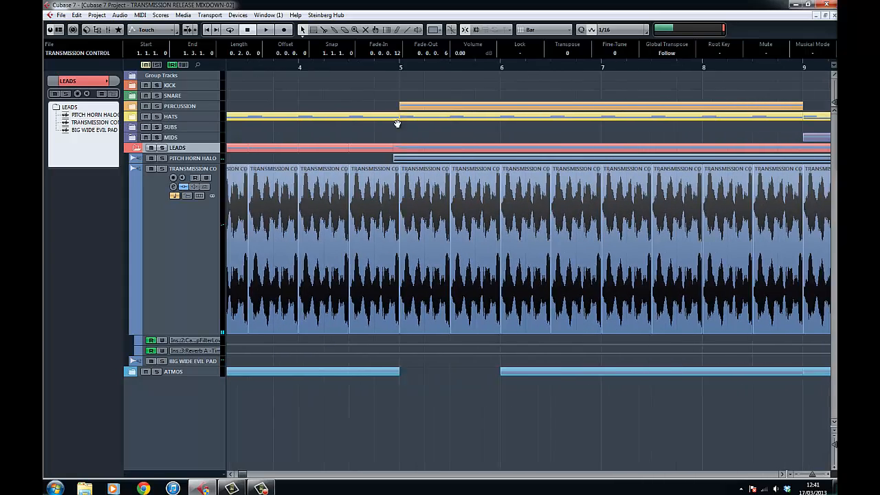
pyautogui.press('g')
pyautogui.press('g')
pyautogui.press('g')
pyautogui.press('g')
pyautogui.press('g')
pyautogui.press('g')
pyautogui.press('g')
pyautogui.press('g')
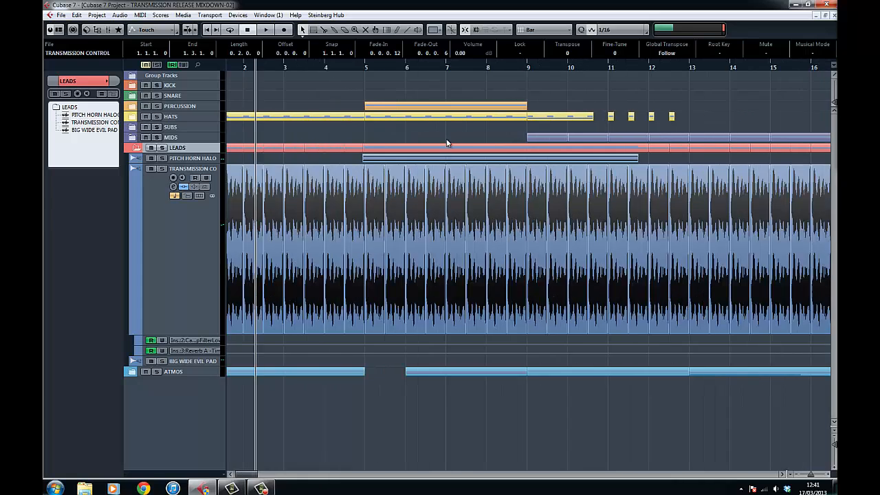
pyautogui.click(197, 257)
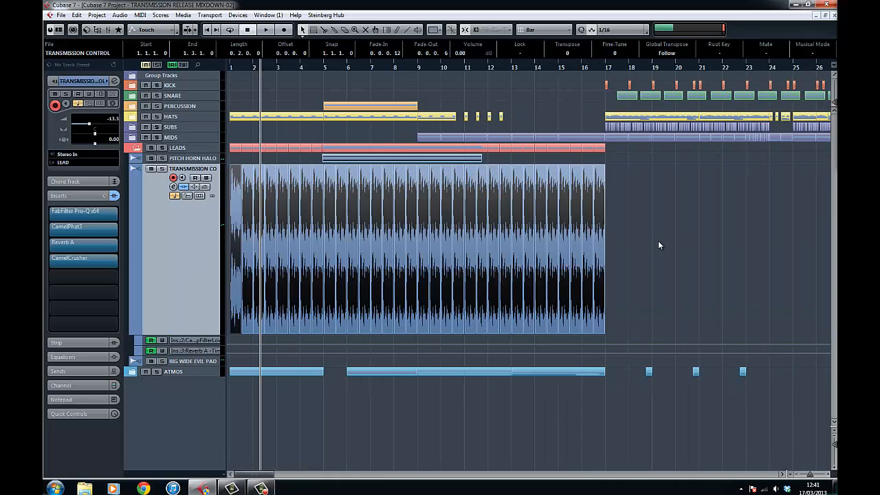
pyautogui.moveTo(657, 245); pyautogui.dragTo(599, 237)
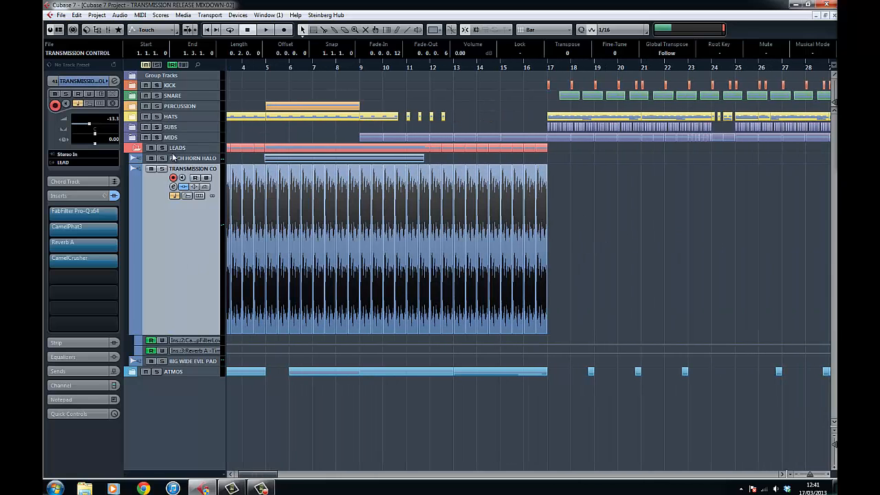
# Expand the MIDS folder and place the playhead at the TRANSMISSION CONTROL lead clip on bar 15.
pyautogui.click(135, 137)
pyautogui.moveTo(484, 230); pyautogui.dragTo(358, 153)
pyautogui.click(387, 288)
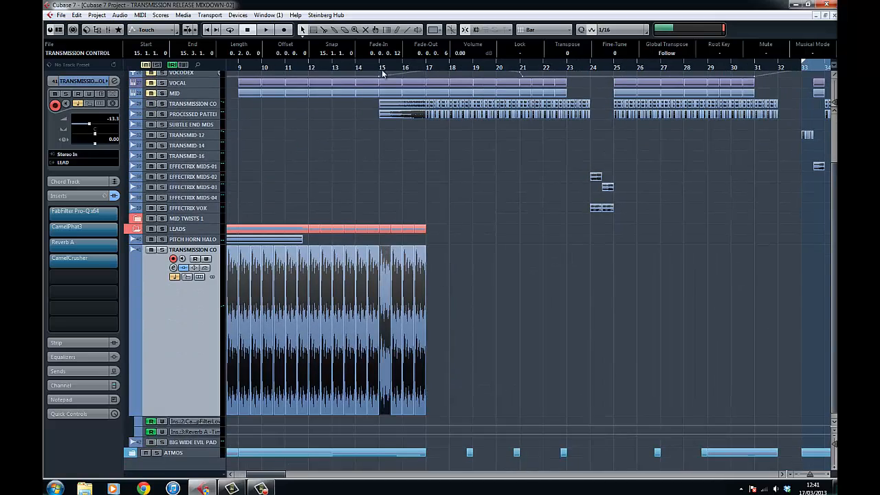
pyautogui.moveTo(383, 73); pyautogui.dragTo(384, 127)
# Examine how the lead clips line up with the MIDS tracks around bars 15 to 17.
pyautogui.scroll(3, 492, 236)
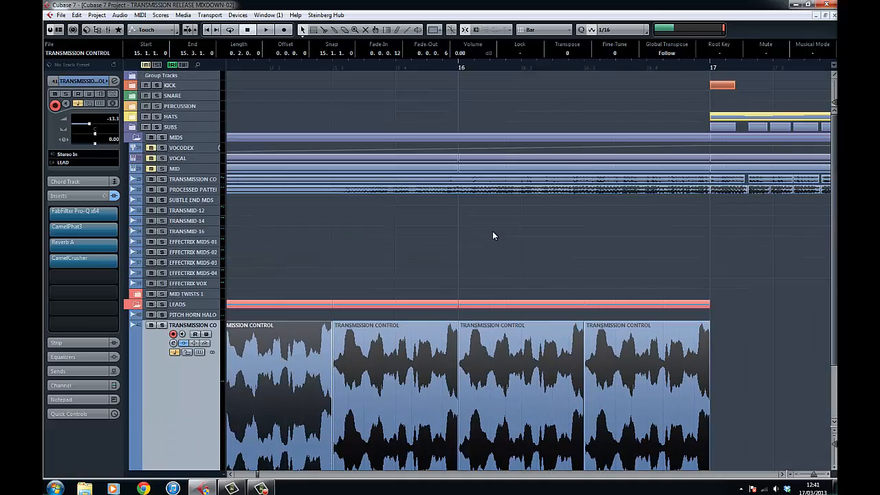
pyautogui.moveTo(665, 235); pyautogui.dragTo(567, 240)
pyautogui.press('g')
pyautogui.press('g')
pyautogui.press('g')
pyautogui.press('g')
pyautogui.press('g')
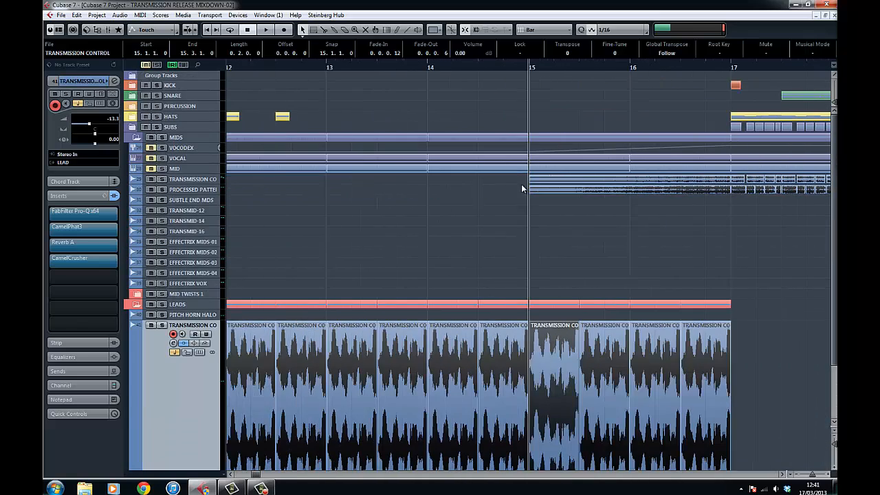
pyautogui.moveTo(727, 227); pyautogui.dragTo(481, 243)
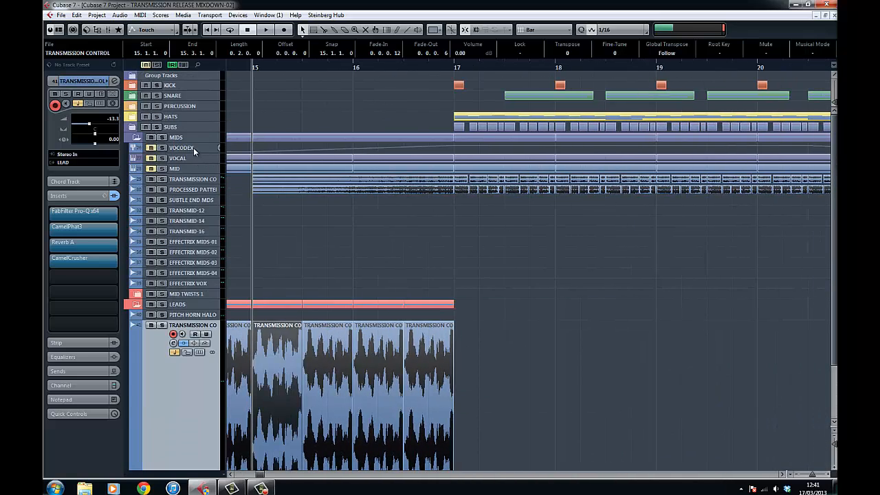
# Select the PROCESSED PATTERNS track and enlarge it to inspect its fade-in waveform from bar 15.
pyautogui.click(191, 167)
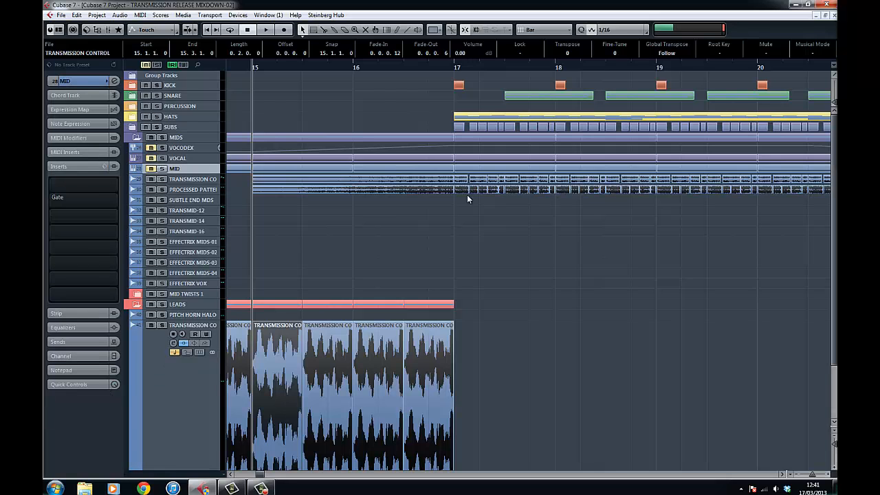
pyautogui.click(188, 191)
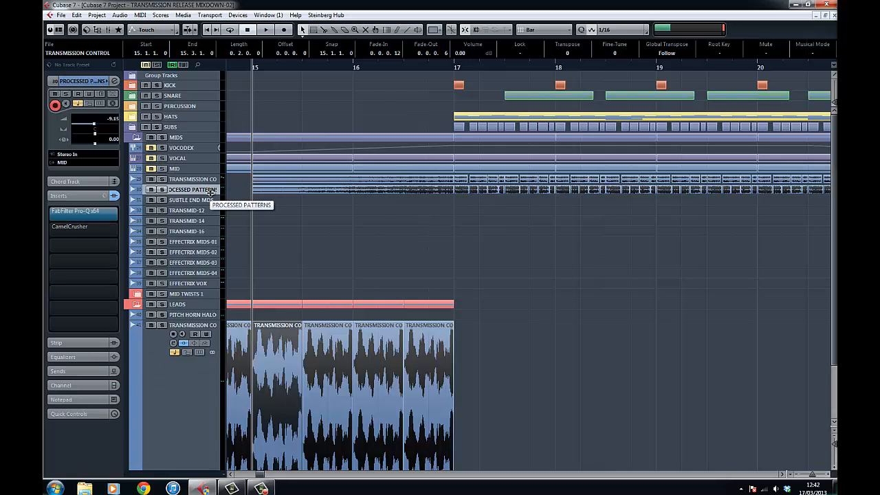
pyautogui.moveTo(210, 195); pyautogui.dragTo(270, 272)
pyautogui.scroll(-3, 329, 293)
pyautogui.hscroll(-3, 329, 293)
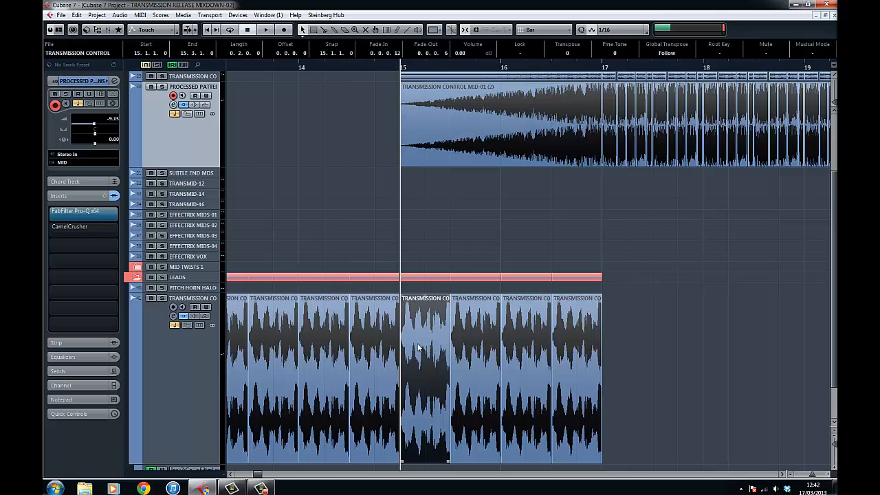
pyautogui.scroll(3, 489, 266)
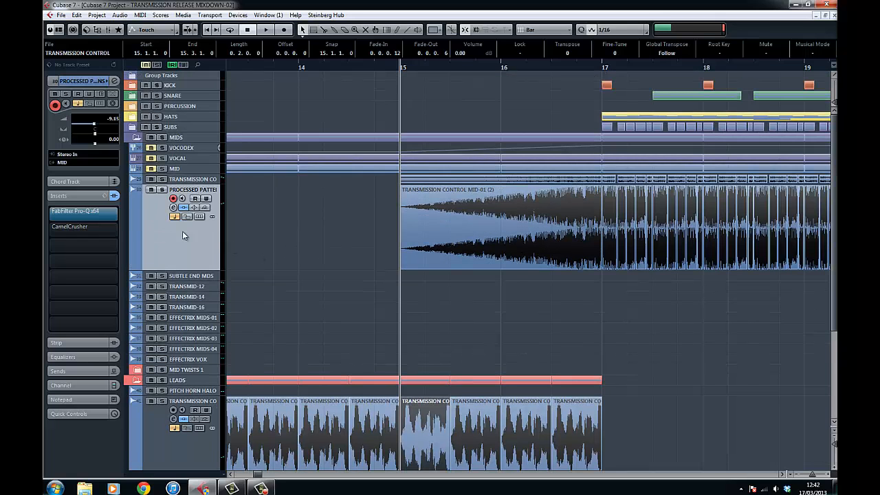
# Audition PROCESSED PATTERNS with both TRANSMISSION CONTROL tracks in solo from bar 15, and clear the solos.
pyautogui.click(162, 190)
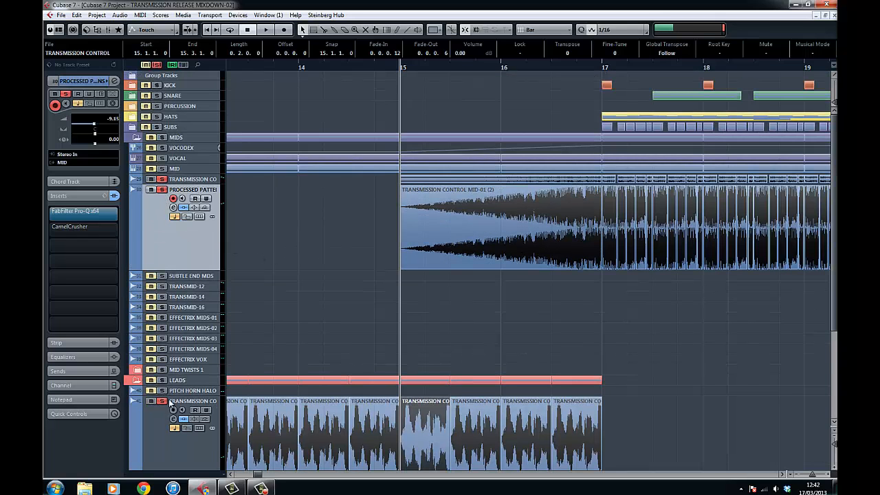
pyautogui.press('space')
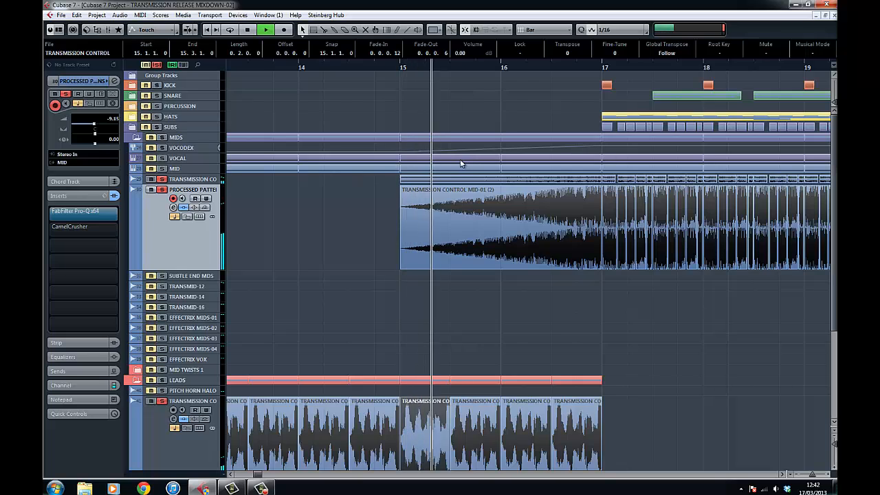
pyautogui.moveTo(703, 313); pyautogui.dragTo(507, 232)
pyautogui.moveTo(628, 263); pyautogui.dragTo(583, 273)
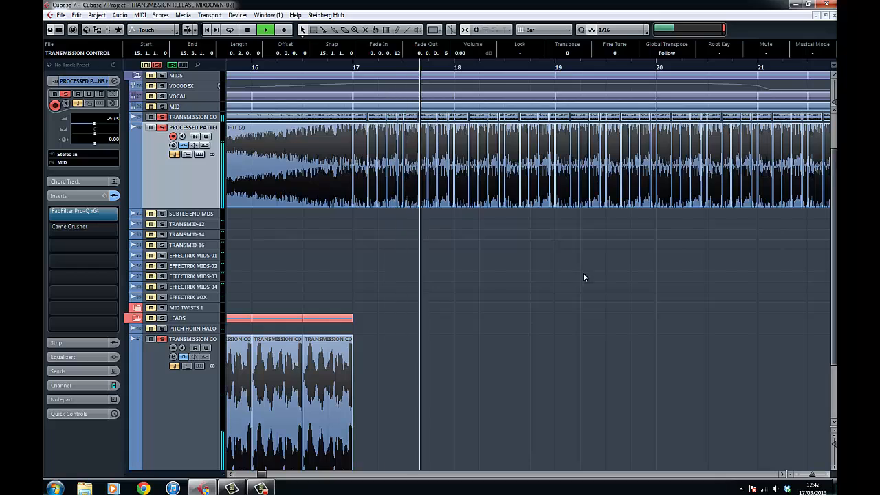
pyautogui.press('space')
pyautogui.click(162, 128)
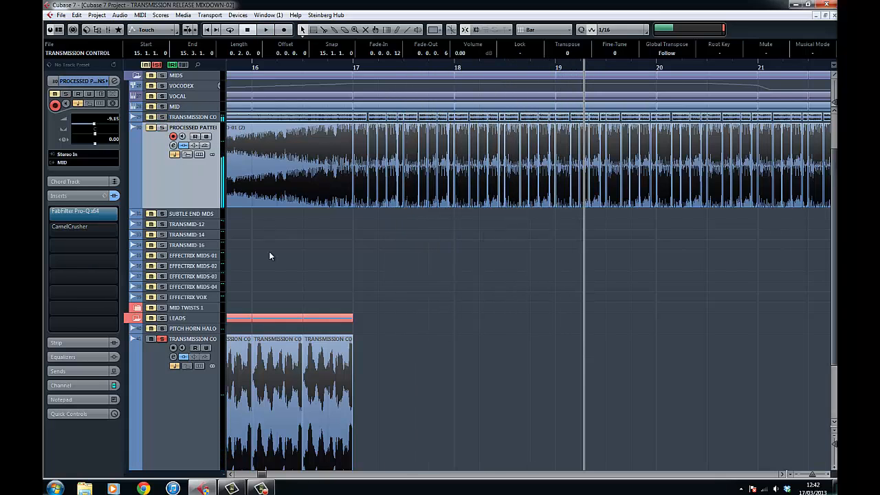
pyautogui.click(163, 339)
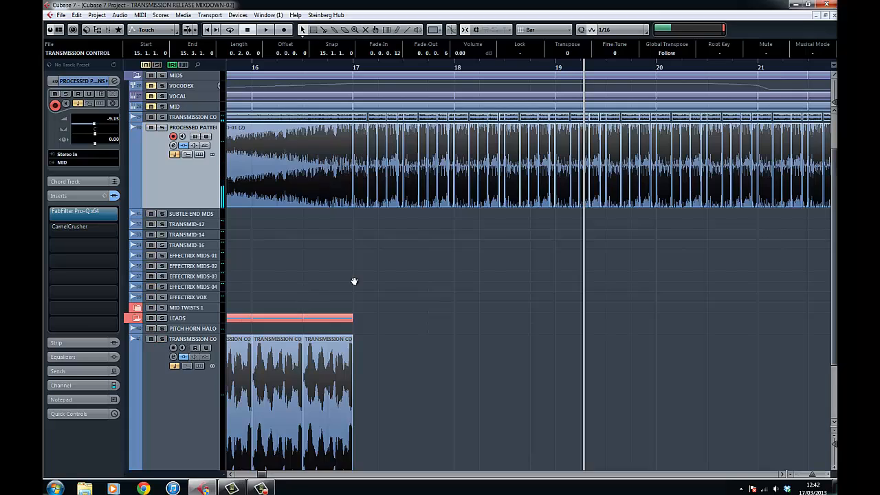
# Shrink the enlarged PROCESSED PATTERNS and TRANSMISSION CONTROL tracks to minimum height and deselect the lead clip.
pyautogui.moveTo(354, 281); pyautogui.dragTo(454, 289)
pyautogui.press('g')
pyautogui.press('g')
pyautogui.press('g')
pyautogui.hotkey('shift', 'g')
pyautogui.hscroll(-2, 387, 250)
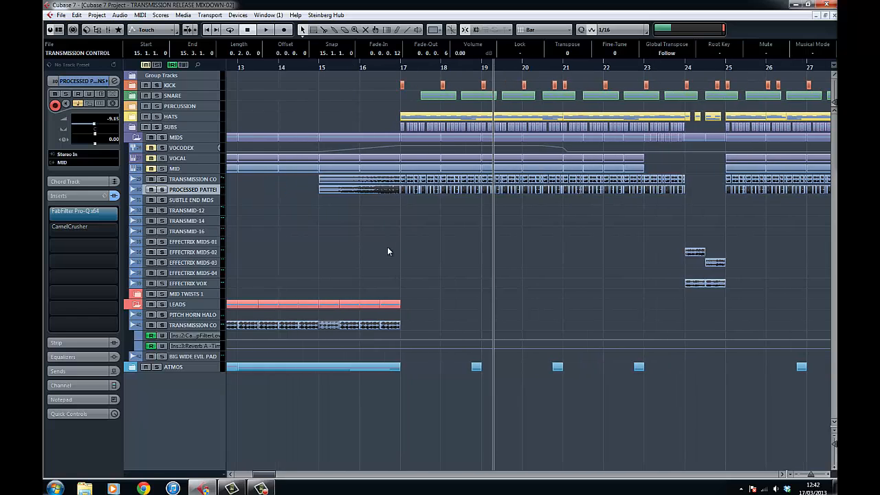
pyautogui.moveTo(318, 316); pyautogui.dragTo(355, 303)
pyautogui.click(322, 275)
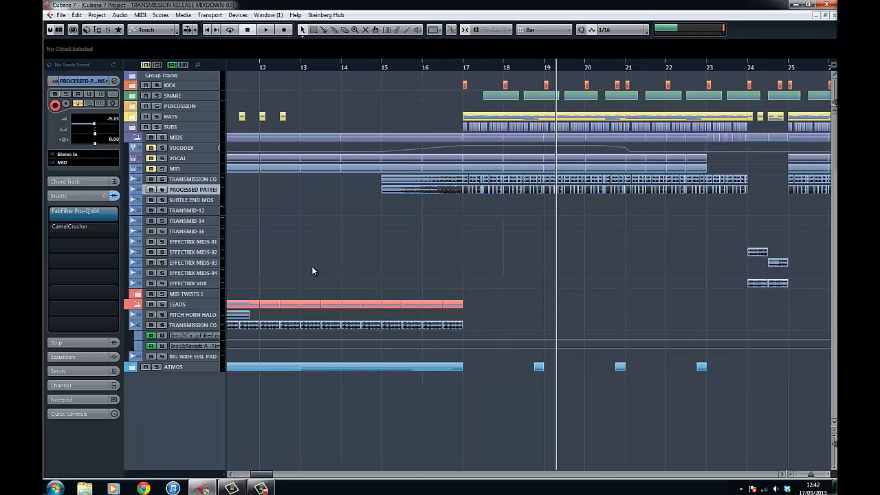
pyautogui.moveTo(311, 265); pyautogui.dragTo(387, 264)
pyautogui.press('g')
pyautogui.press('g')
pyautogui.press('g')
pyautogui.press('g')
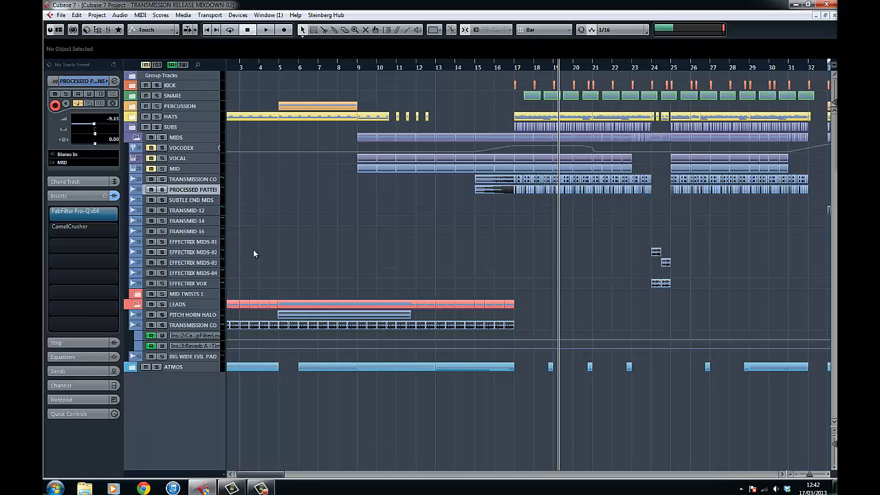
# Collapse the LEADS and MIDS folder tracks in the arrangement.
pyautogui.hscroll(-1, 254, 250)
pyautogui.click(137, 305)
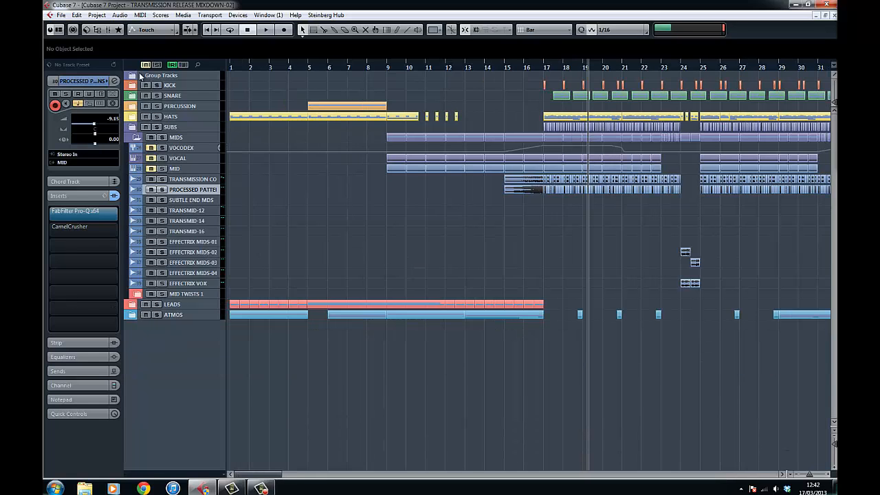
pyautogui.click(136, 138)
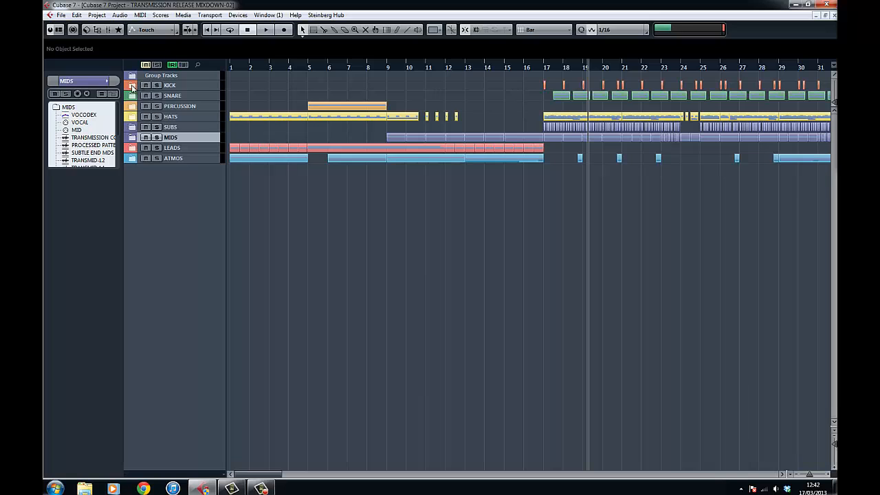
# Expand the KICK folder and enlarge its KD track with the cursor placed at bar 17.
pyautogui.click(132, 86)
pyautogui.click(202, 96)
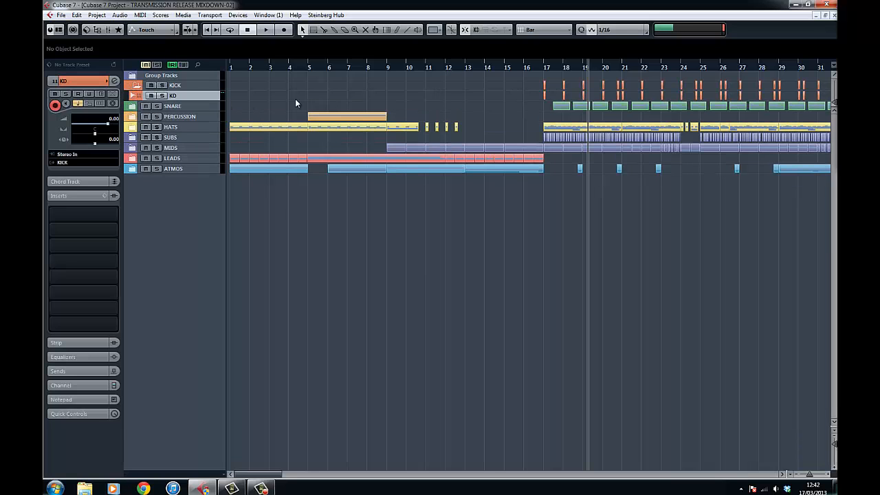
pyautogui.moveTo(556, 70); pyautogui.dragTo(520, 137)
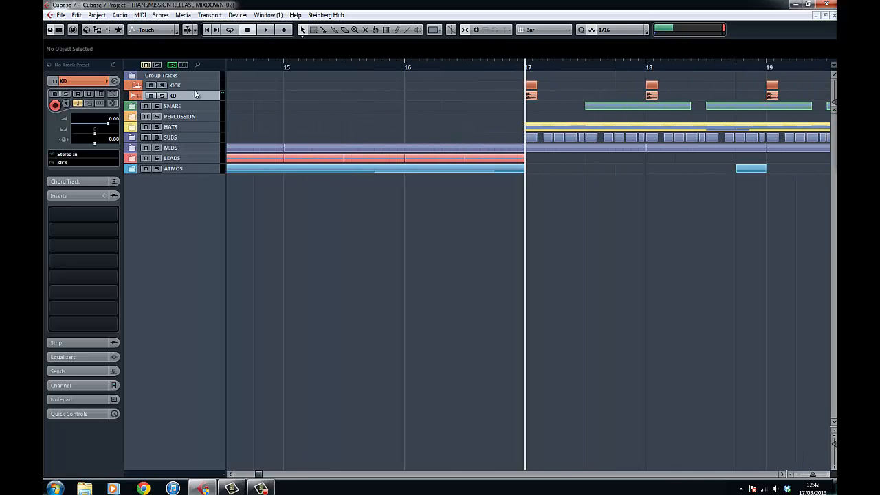
pyautogui.hotkey('ctrl', 'Down')
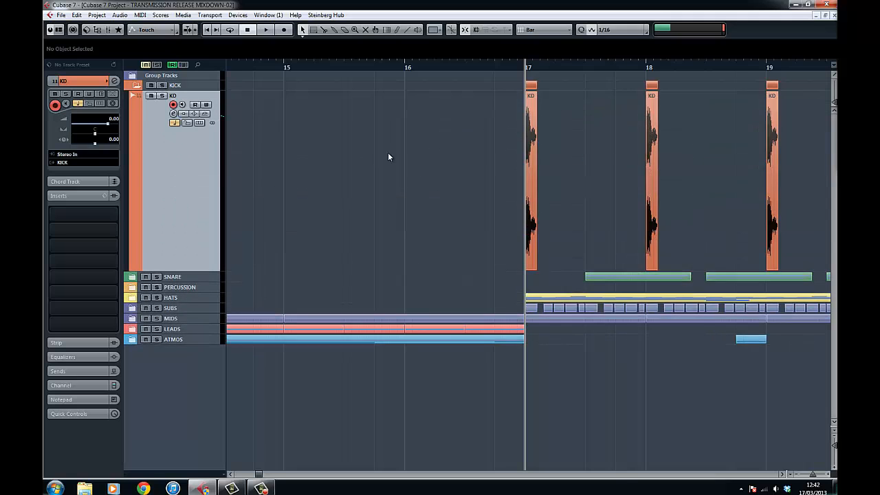
# Examine the waveform of the first KD kick clip at bar 17 up close.
pyautogui.press('h')
pyautogui.press('h')
pyautogui.press('h')
pyautogui.press('h')
pyautogui.press('h')
pyautogui.moveTo(503, 176); pyautogui.dragTo(305, 167)
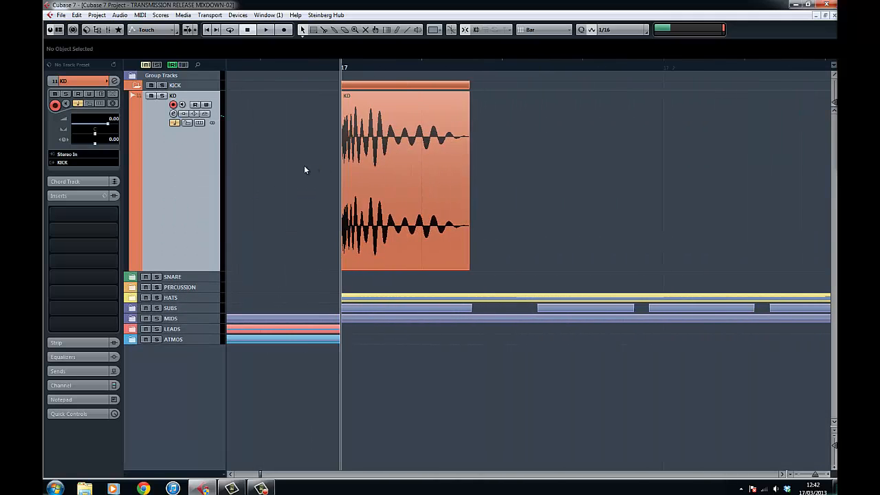
pyautogui.moveTo(502, 166); pyautogui.dragTo(440, 166)
pyautogui.hscroll(5, 452, 166)
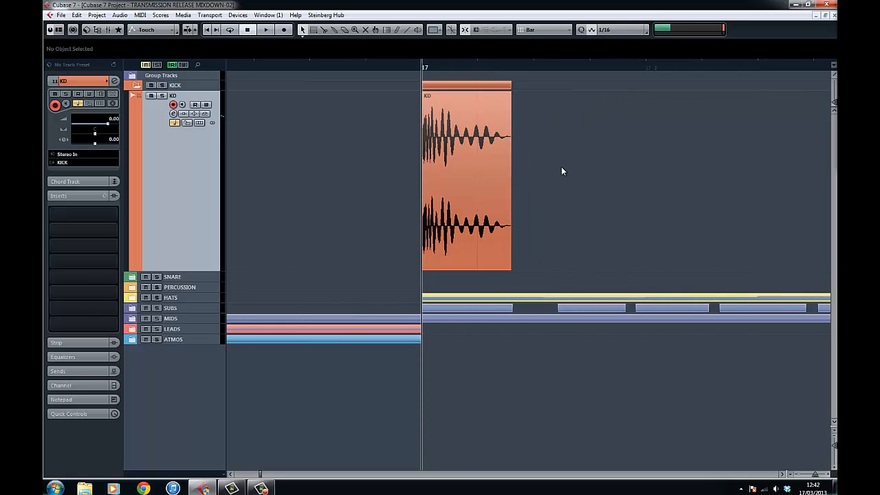
pyautogui.moveTo(588, 173); pyautogui.dragTo(561, 175)
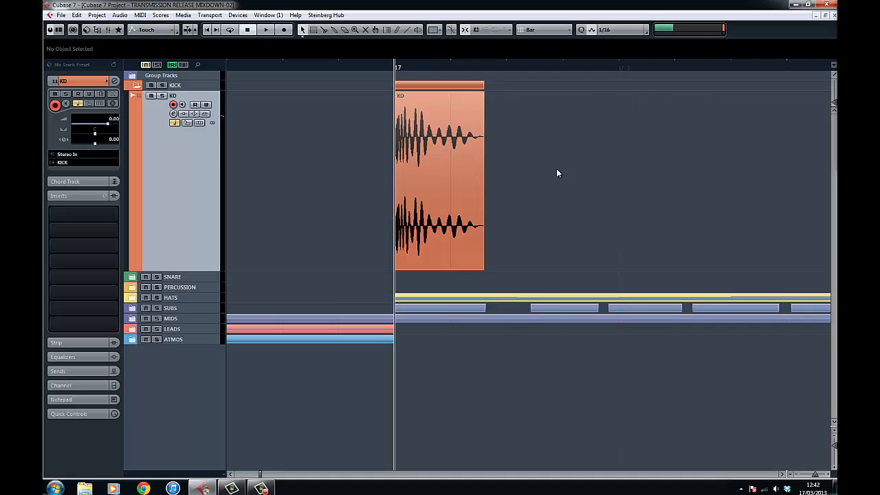
# Examine how the KD kick clips are spaced from bar 17 to bar 19 against the other folder tracks.
pyautogui.press('g')
pyautogui.press('g')
pyautogui.press('g')
pyautogui.press('g')
pyautogui.moveTo(680, 175); pyautogui.dragTo(580, 174)
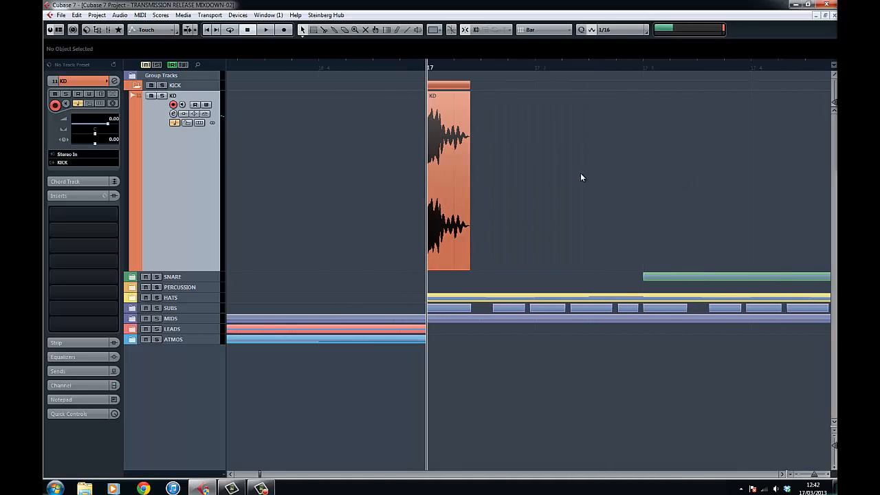
pyautogui.press('g')
pyautogui.moveTo(636, 175); pyautogui.dragTo(550, 173)
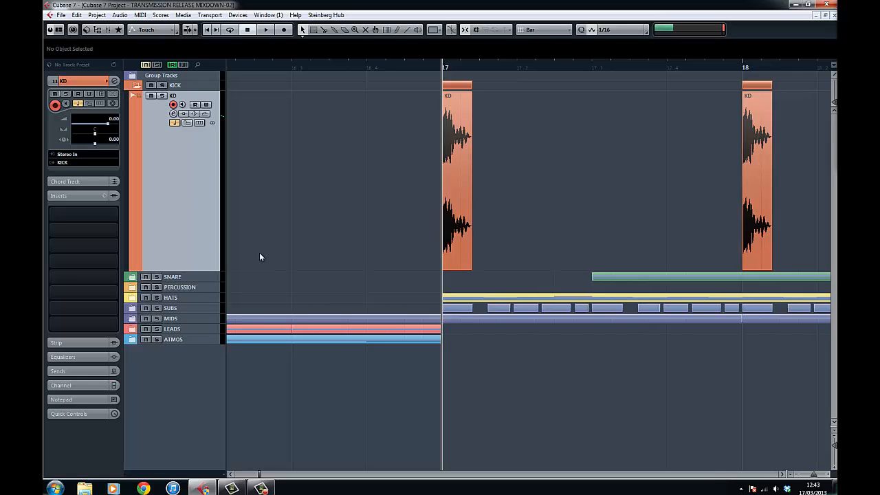
pyautogui.hscroll(1, 267, 246)
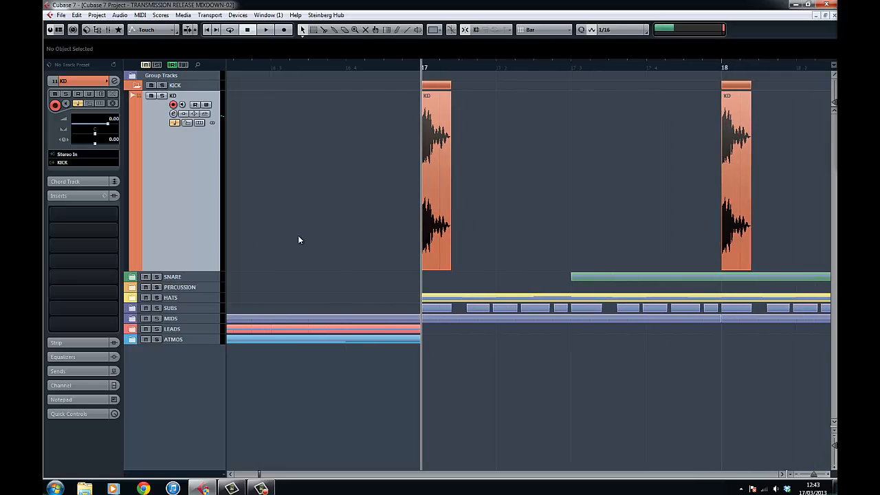
pyautogui.scroll(2, 296, 239)
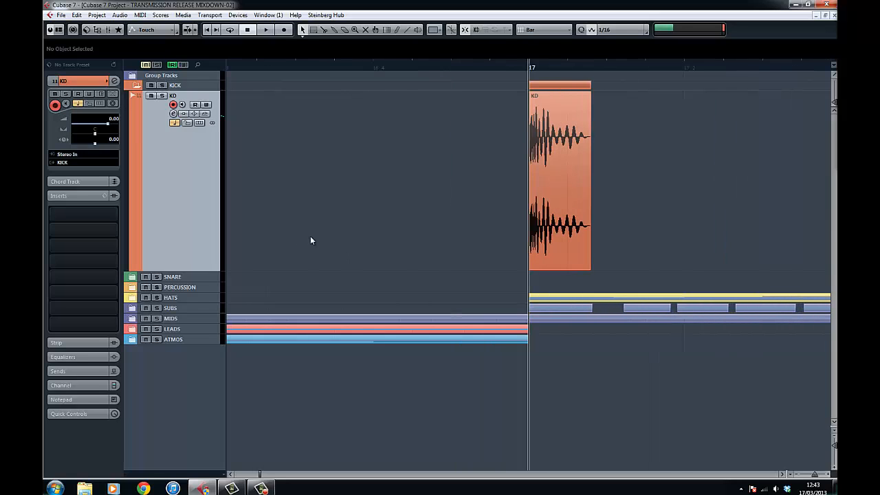
pyautogui.hscroll(2, 319, 238)
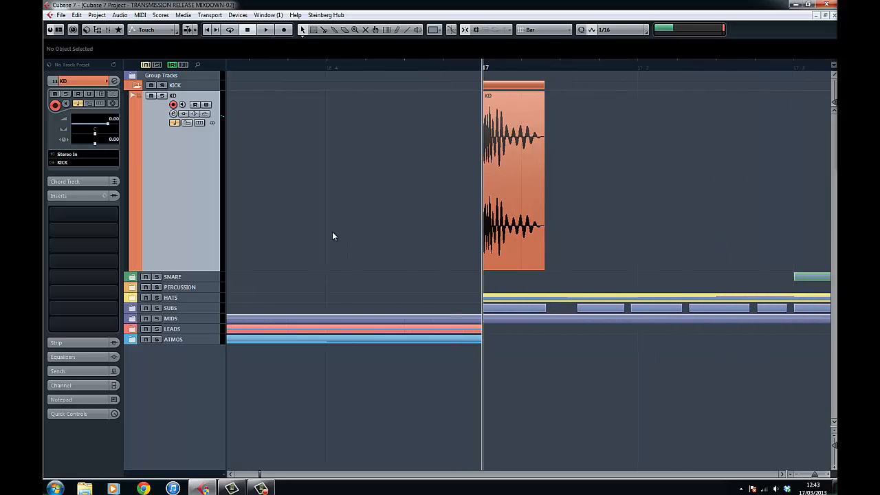
pyautogui.hscroll(5, 355, 223)
pyautogui.scroll(-2, 310, 219)
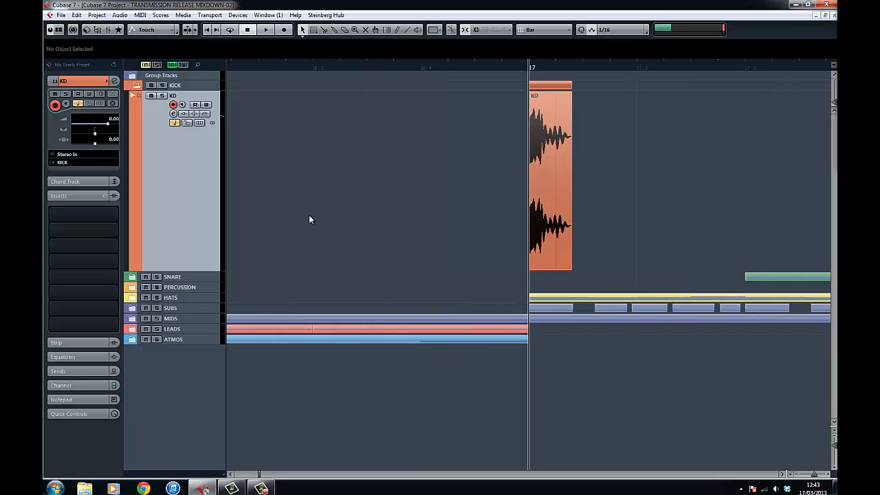
pyautogui.scroll(-2, 309, 220)
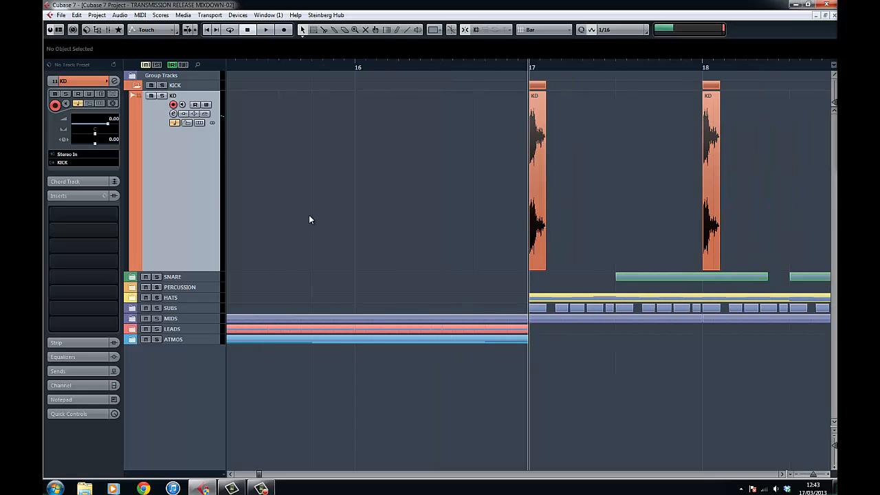
pyautogui.hscroll(1, 323, 216)
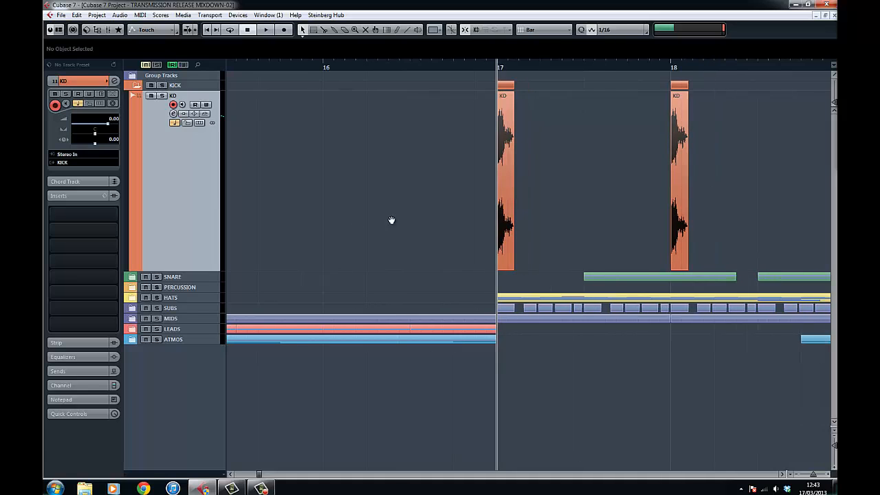
pyautogui.hscroll(2, 391, 220)
pyautogui.hscroll(1, 385, 217)
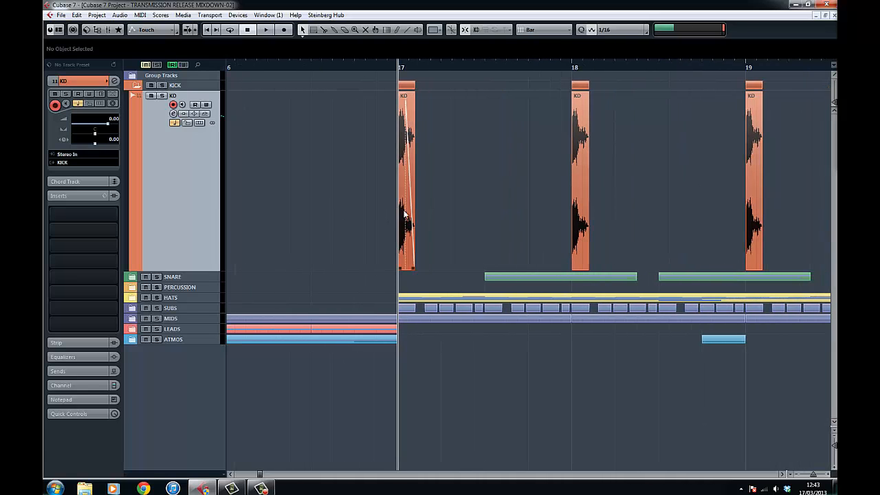
pyautogui.hscroll(1, 459, 202)
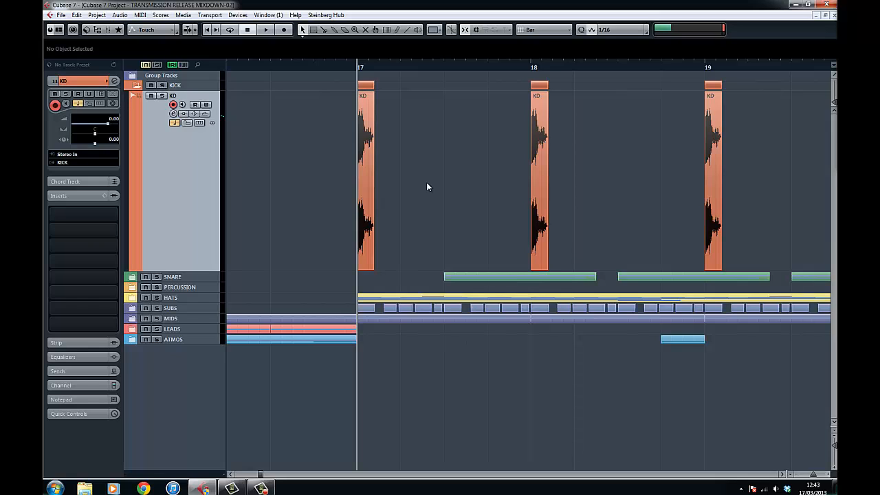
# Audition the KD track in solo from bar 17 and return the cursor to just before that bar.
pyautogui.click(163, 95)
pyautogui.press('space')
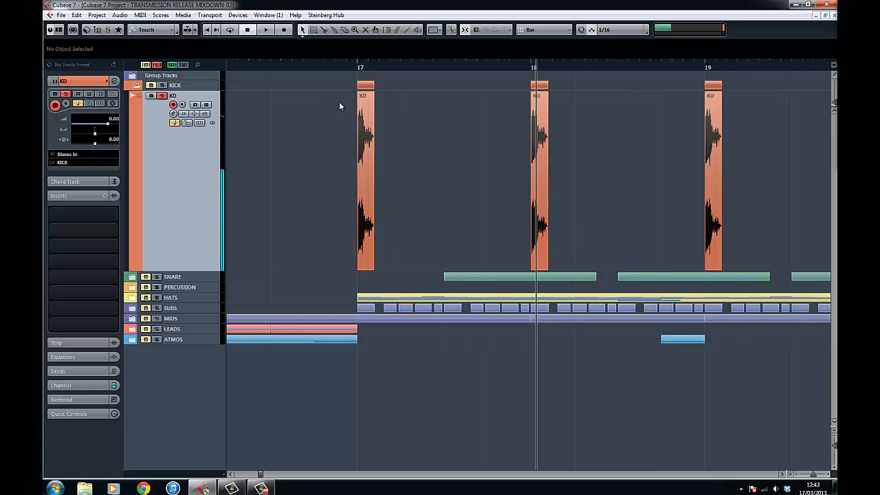
pyautogui.moveTo(358, 67); pyautogui.dragTo(338, 129)
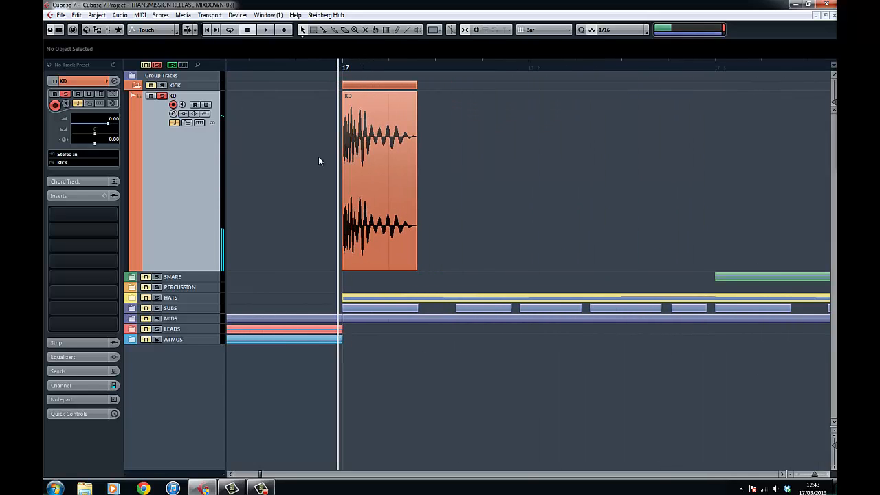
# Enlarge the KD track further and inspect the first kick's full waveform at bar 17, stopping playback when done.
pyautogui.moveTo(195, 272); pyautogui.dragTo(209, 322)
pyautogui.press('h')
pyautogui.press('h')
pyautogui.press('h')
pyautogui.press('h')
pyautogui.press('h')
pyautogui.press('h')
pyautogui.press('h')
pyautogui.press('h')
pyautogui.hscroll(3, 392, 255)
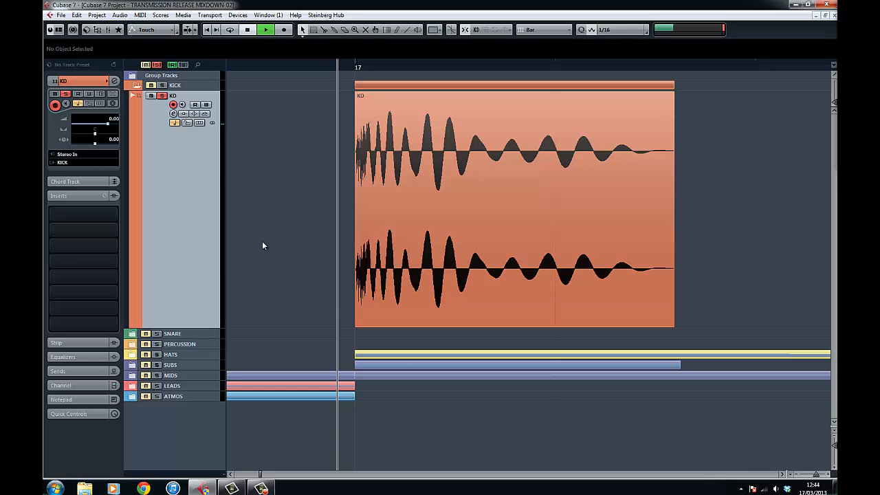
pyautogui.press('space')
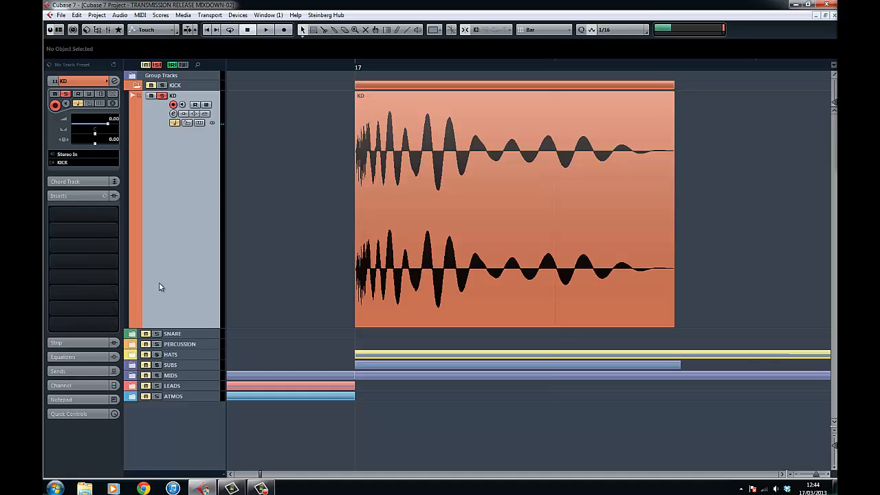
# Shrink the KD track to minimum height and expand the SNARE folder.
pyautogui.press('z')
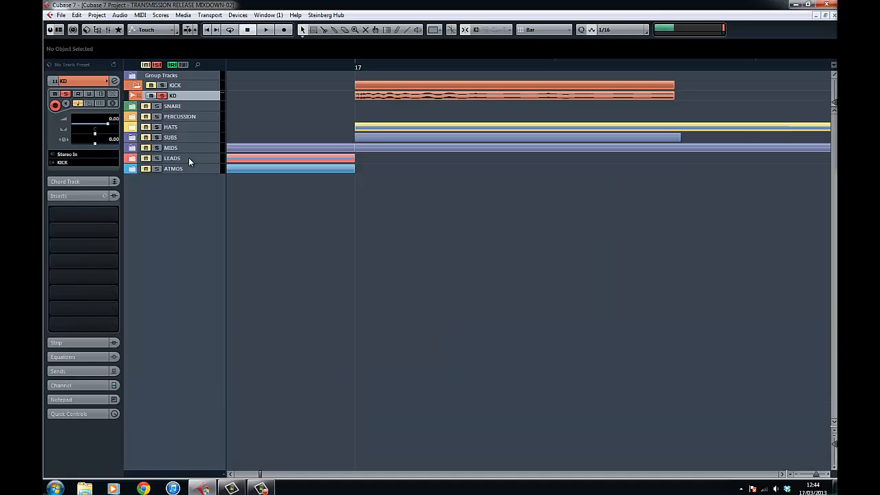
pyautogui.press('g')
pyautogui.press('g')
pyautogui.press('g')
pyautogui.click(135, 107)
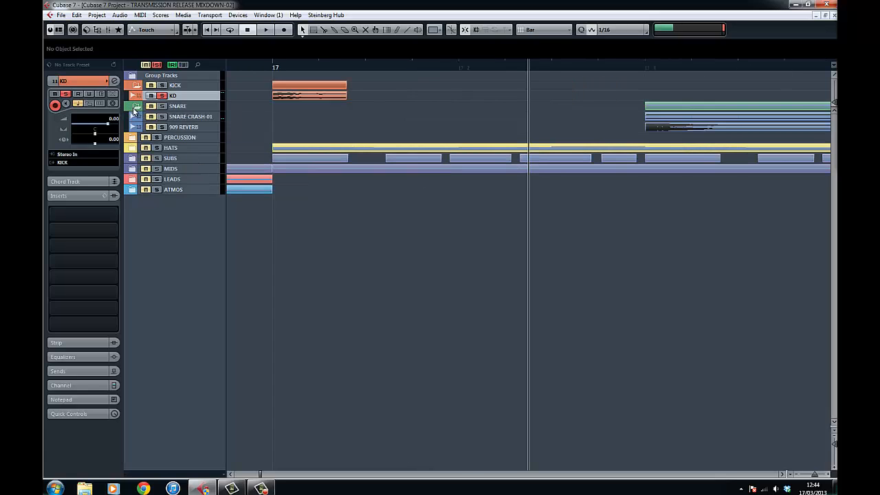
pyautogui.click(155, 110)
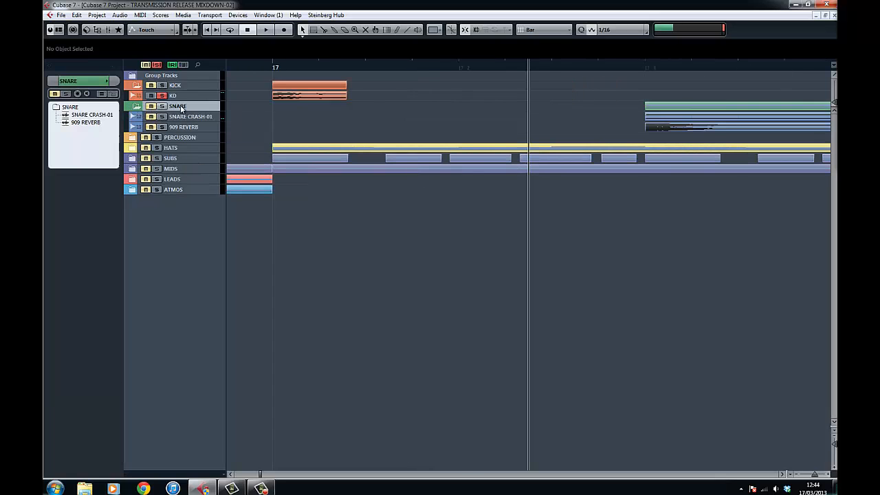
# Clear the KD solo, solo the 909 REVERB track instead and enlarge it.
pyautogui.click(210, 128)
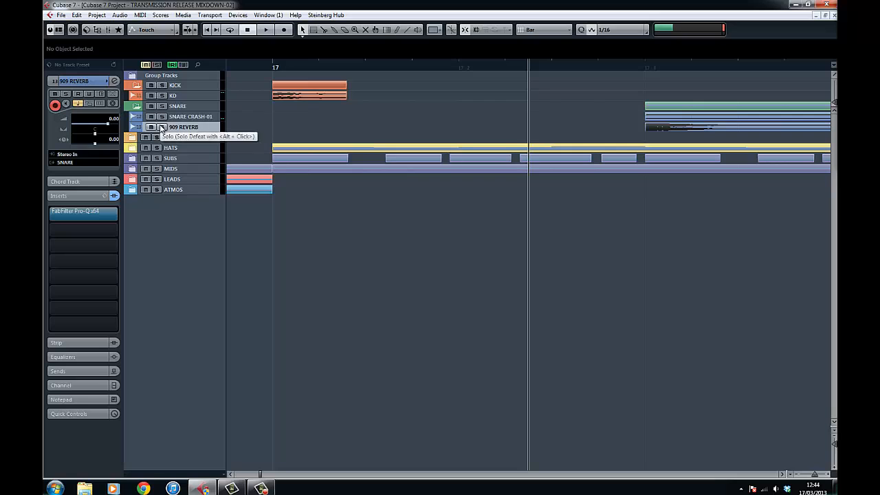
pyautogui.click(162, 127)
pyautogui.moveTo(202, 133); pyautogui.dragTo(212, 226)
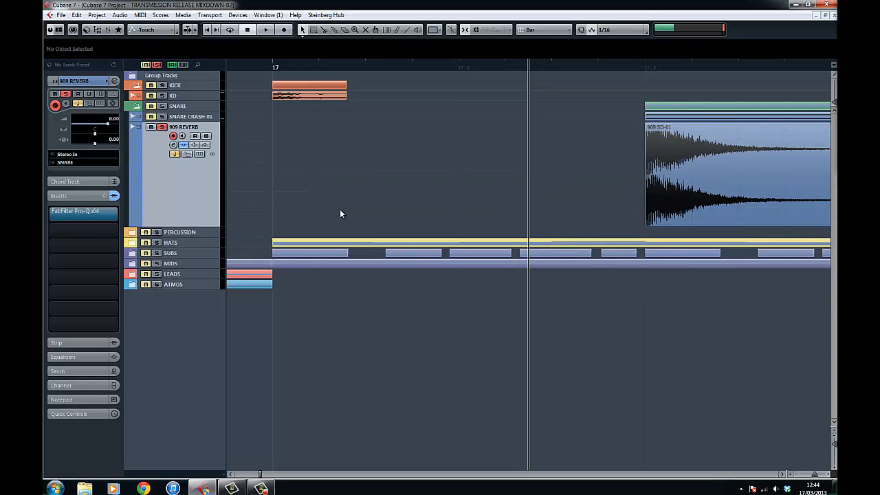
# Examine the decay and placement of the 909 SD-01 clips on the 909 REVERB track between bars 17 and 18.
pyautogui.press('g')
pyautogui.press('g')
pyautogui.press('g')
pyautogui.press('g')
pyautogui.moveTo(468, 192); pyautogui.dragTo(377, 193)
pyautogui.moveTo(495, 188); pyautogui.dragTo(449, 190)
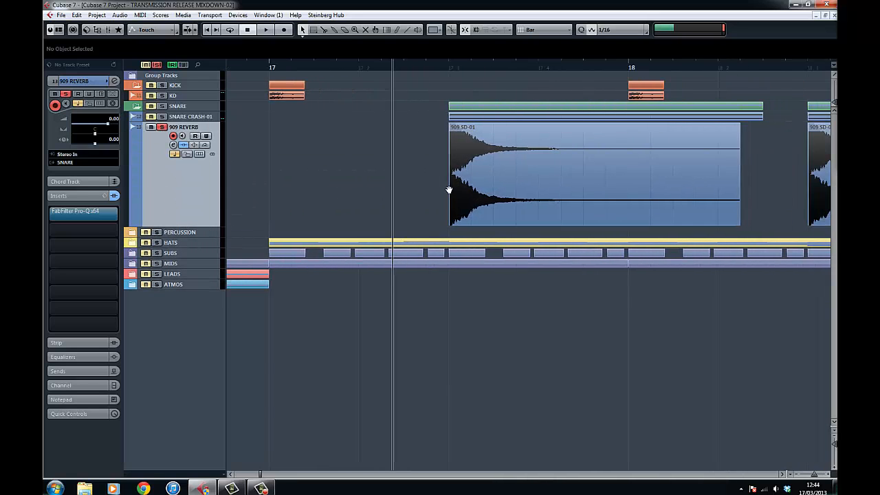
pyautogui.moveTo(528, 180); pyautogui.dragTo(413, 182)
pyautogui.moveTo(357, 179); pyautogui.dragTo(323, 179)
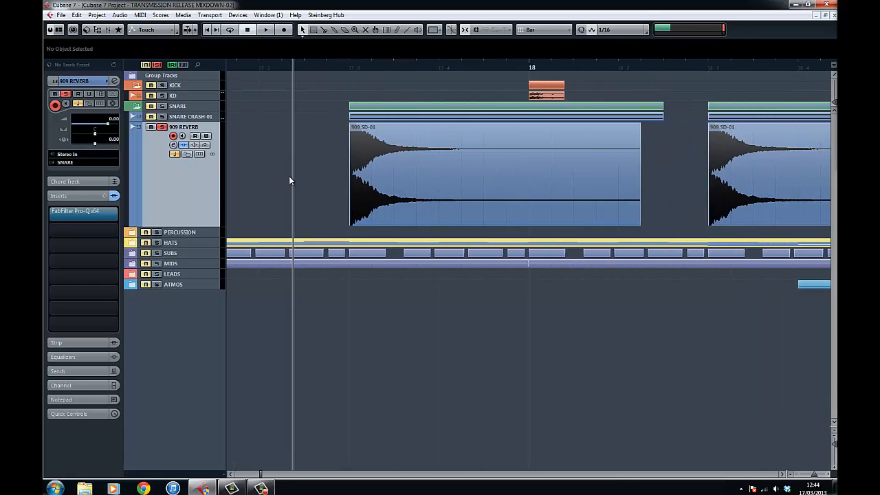
# Open the FabFilter Pro-Q insert of 909 REVERB clear of the first snare clip and audition the soloed snare.
pyautogui.click(74, 214)
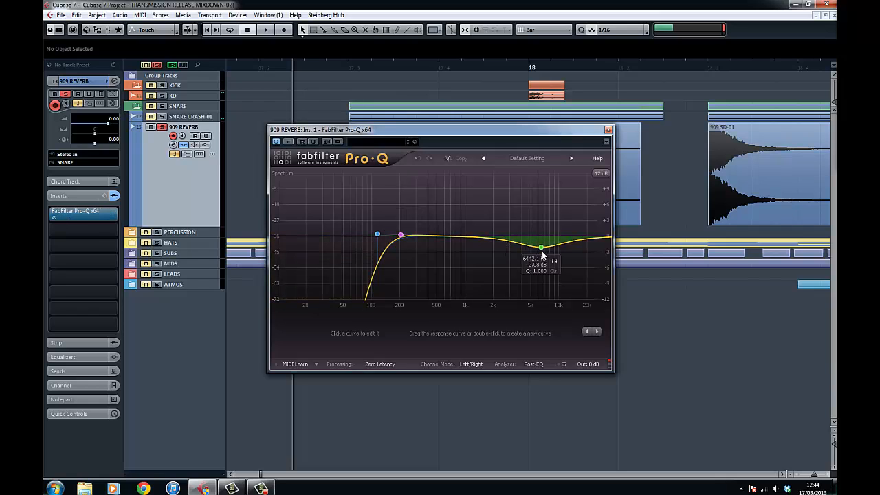
pyautogui.moveTo(451, 133); pyautogui.dragTo(549, 224)
pyautogui.press('space')
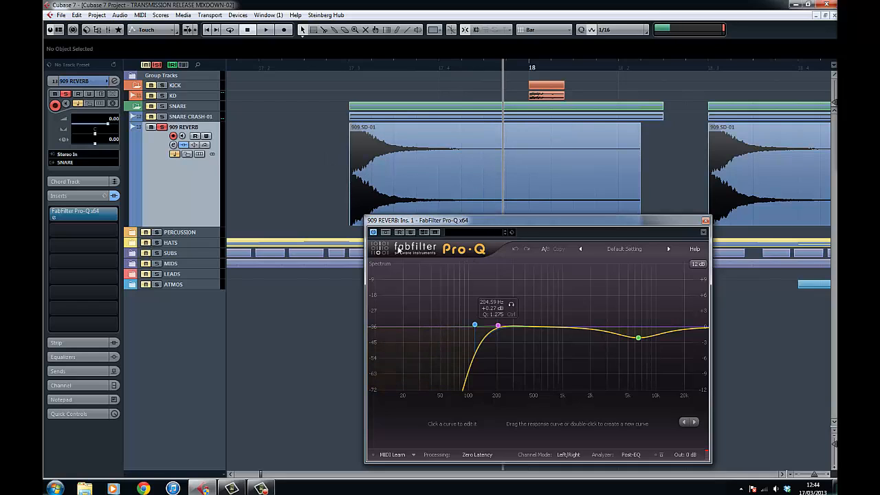
# Enlarge the SNARE CRASH-01 track above 909 REVERB and close the FabFilter Pro-Q window.
pyautogui.click(182, 117)
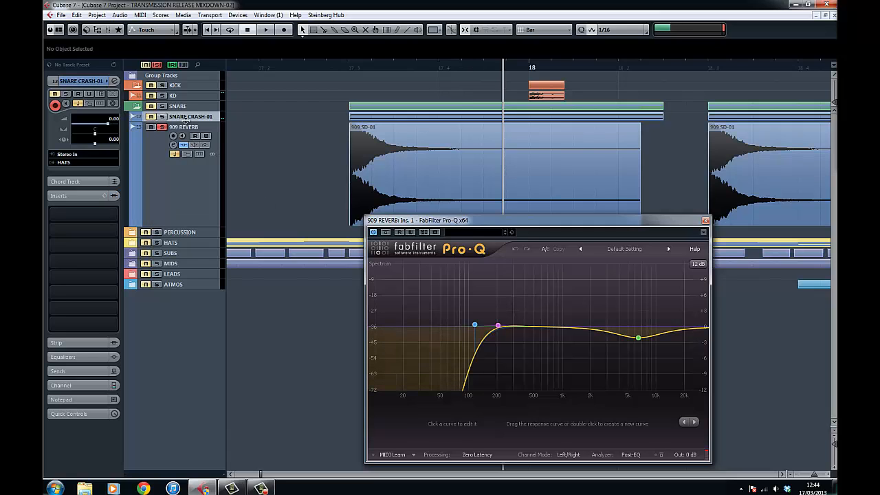
pyautogui.moveTo(194, 123); pyautogui.dragTo(211, 195)
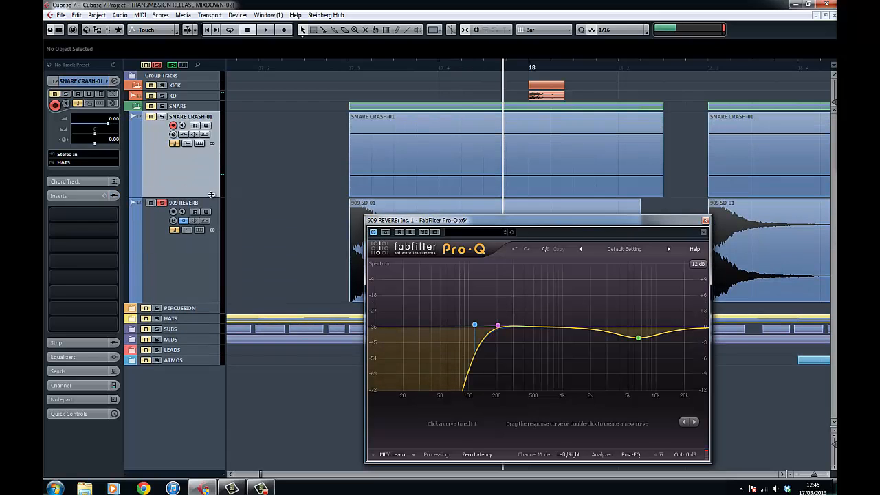
pyautogui.hscroll(-3, 365, 161)
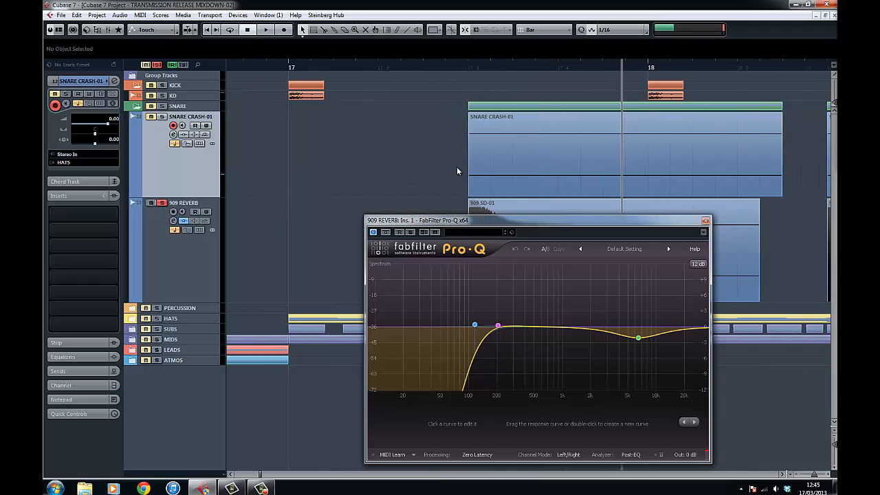
pyautogui.click(704, 223)
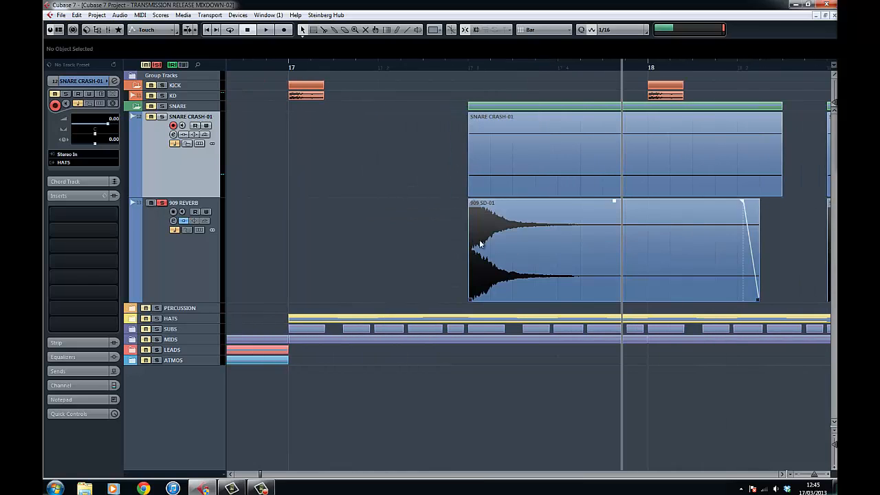
# Solo the SNARE CRASH-01 track and magnify the clip waveforms.
pyautogui.hscroll(1, 416, 232)
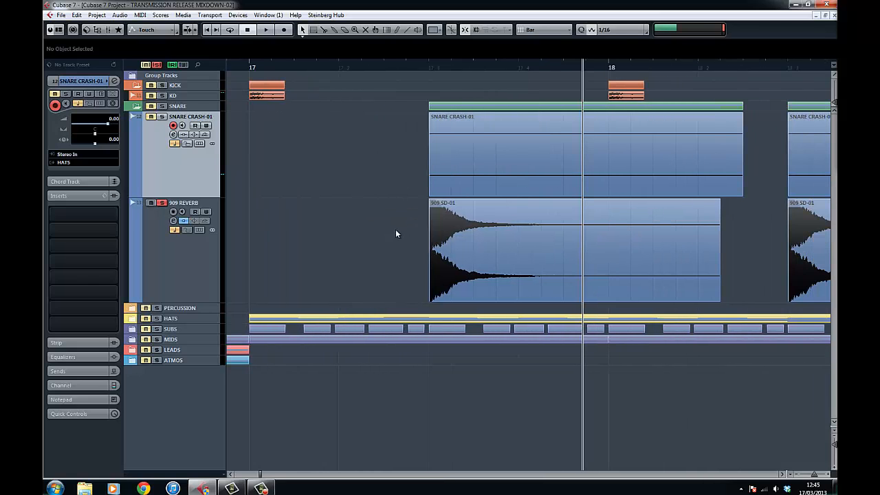
pyautogui.click(162, 117)
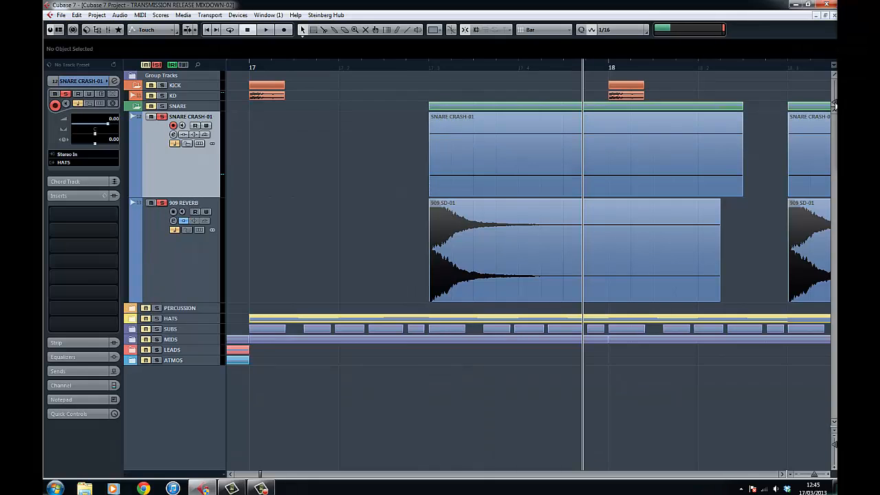
pyautogui.moveTo(835, 93); pyautogui.dragTo(835, 90)
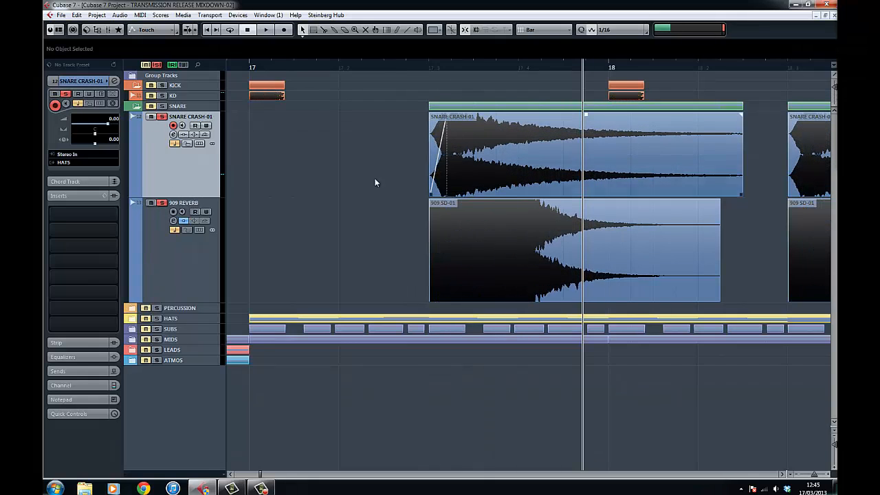
# Enlarge the SNARE CRASH-01 track and audition its soloed clips from bar 17 to past bar 18.
pyautogui.moveTo(387, 229); pyautogui.dragTo(394, 231)
pyautogui.moveTo(440, 68)
pyautogui.mouseDown()
pyautogui.moveTo(435, 111)
pyautogui.moveTo(428, 64)
pyautogui.mouseUp()
pyautogui.moveTo(202, 195); pyautogui.dragTo(218, 309)
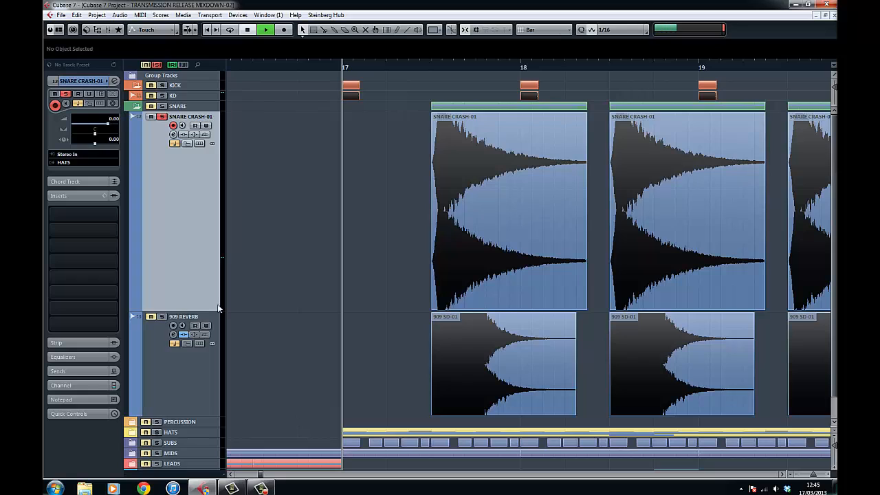
pyautogui.press('space')
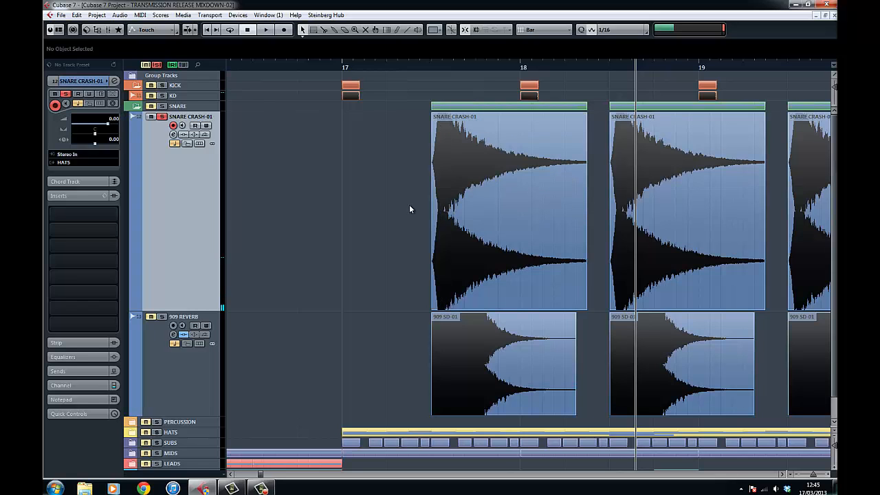
pyautogui.moveTo(283, 193); pyautogui.dragTo(280, 174)
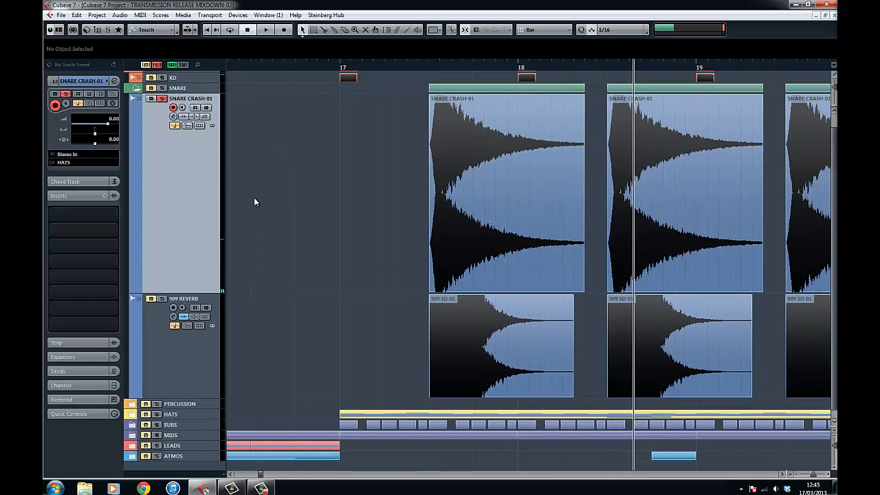
pyautogui.moveTo(246, 206); pyautogui.dragTo(255, 195)
# Play from bar 17 while toggling the SNARE CRASH-01 solo, leaving that solo cleared.
pyautogui.click(162, 89)
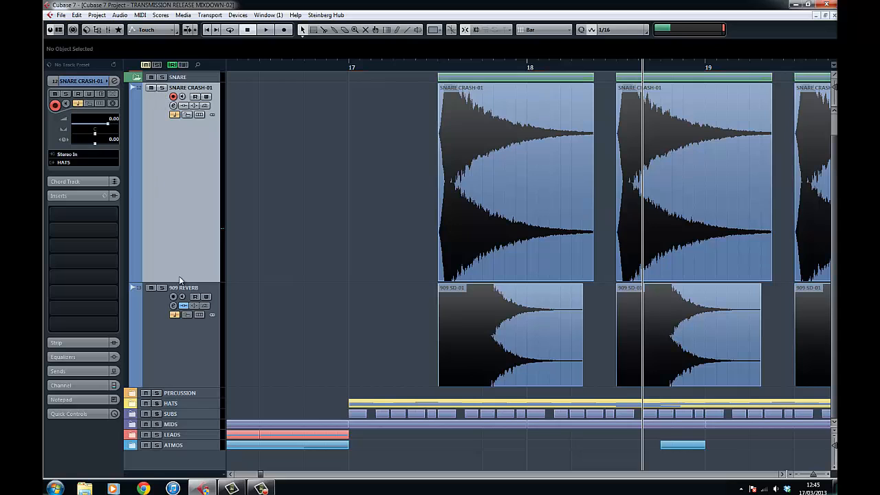
pyautogui.scroll(1, 371, 248)
pyautogui.click(381, 67)
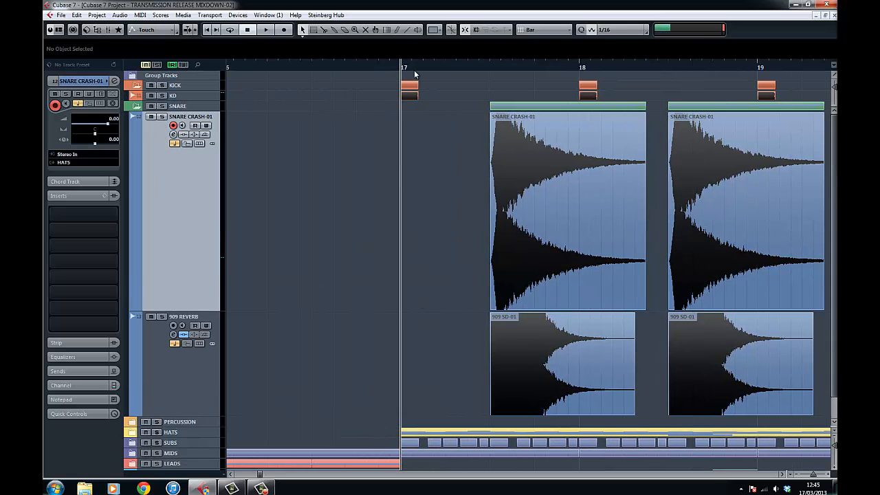
pyautogui.press('space')
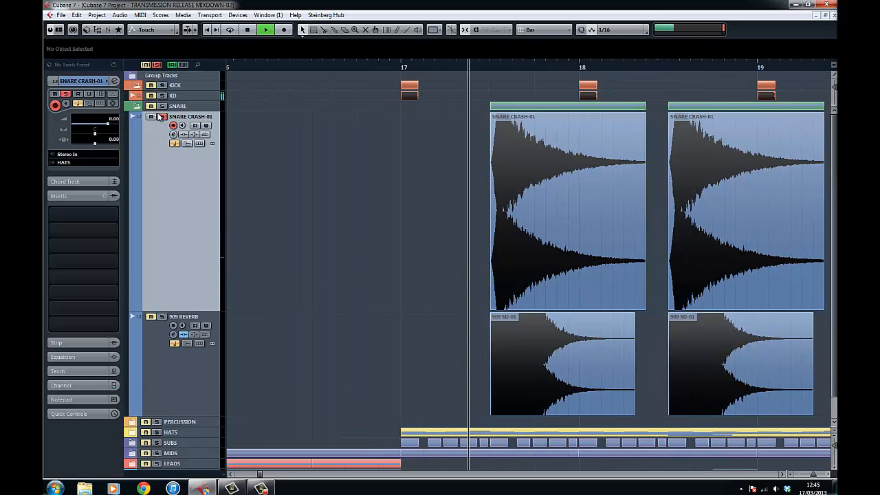
pyautogui.click(163, 116)
pyautogui.press('space')
pyautogui.click(162, 117)
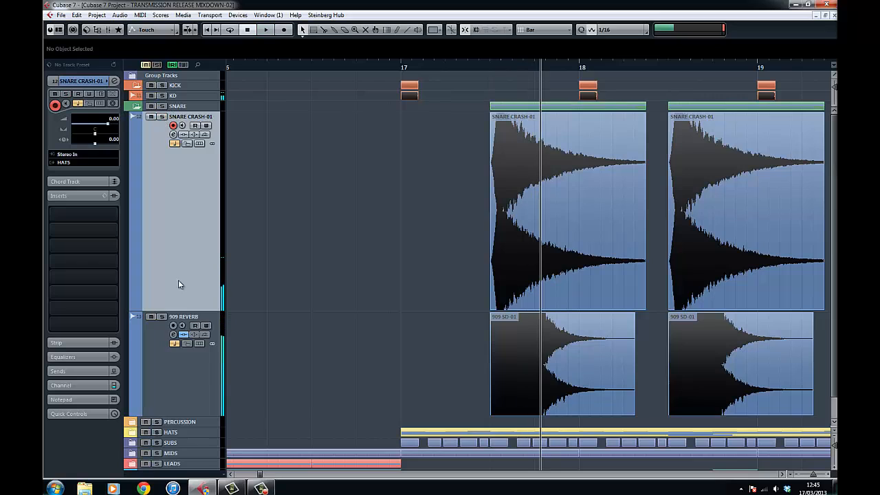
# Solo the KICK and SNARE folders with all their layers and audition them from just before bar 17.
pyautogui.click(162, 96)
pyautogui.click(162, 117)
pyautogui.click(162, 106)
pyautogui.click(367, 68)
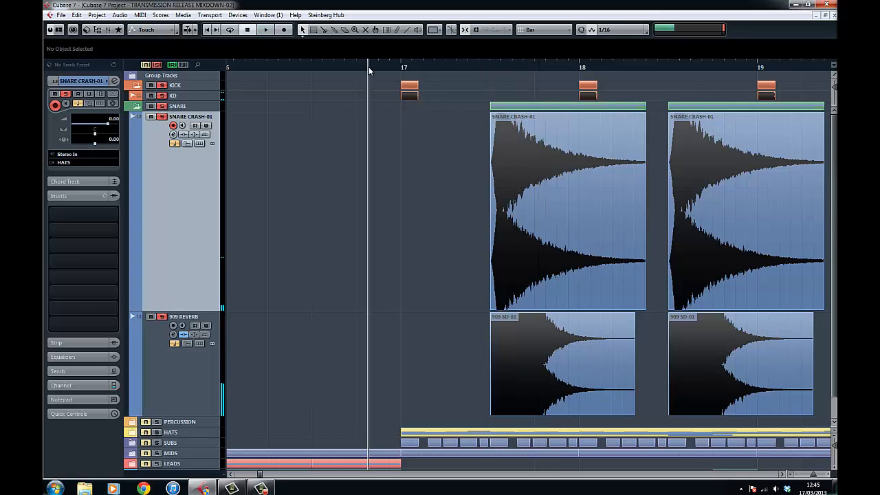
pyautogui.press('space')
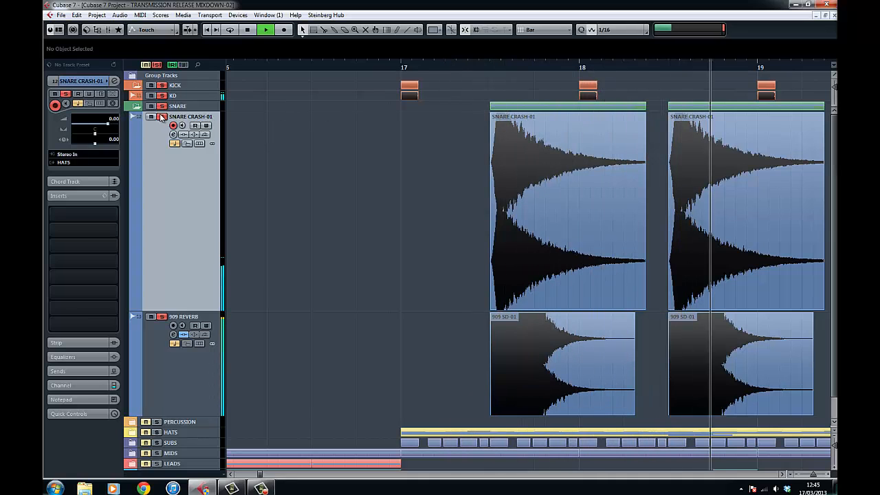
# Take SNARE CRASH-01 out of the solo and audition the kick with only 909 REVERB from bar 17.
pyautogui.click(162, 116)
pyautogui.press('space')
pyautogui.click(393, 70)
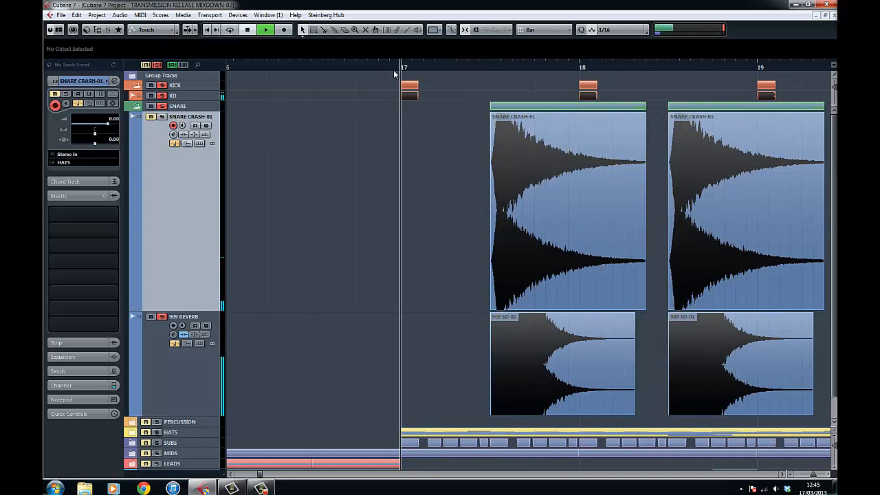
pyautogui.press('space')
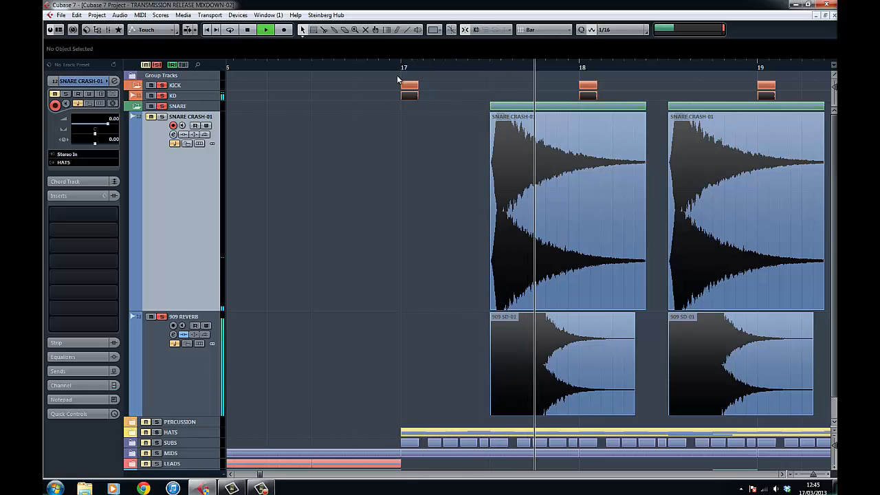
pyautogui.press('space')
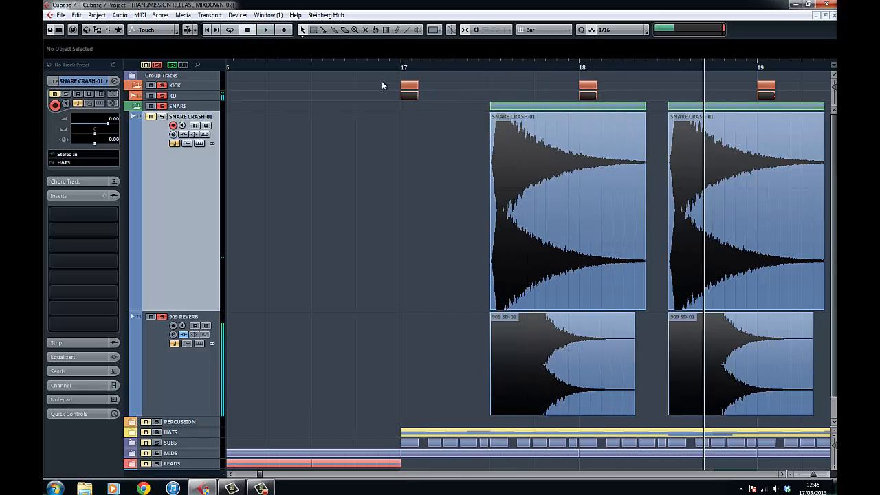
# Solo SNARE CRASH-01 again and examine the layered snare pattern across bars 17 to 27.
pyautogui.hscroll(3, 313, 112)
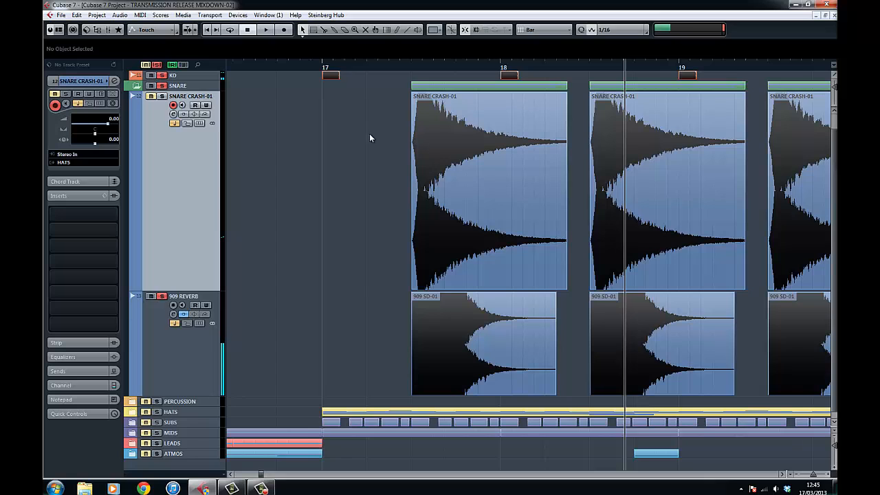
pyautogui.scroll(1, 369, 135)
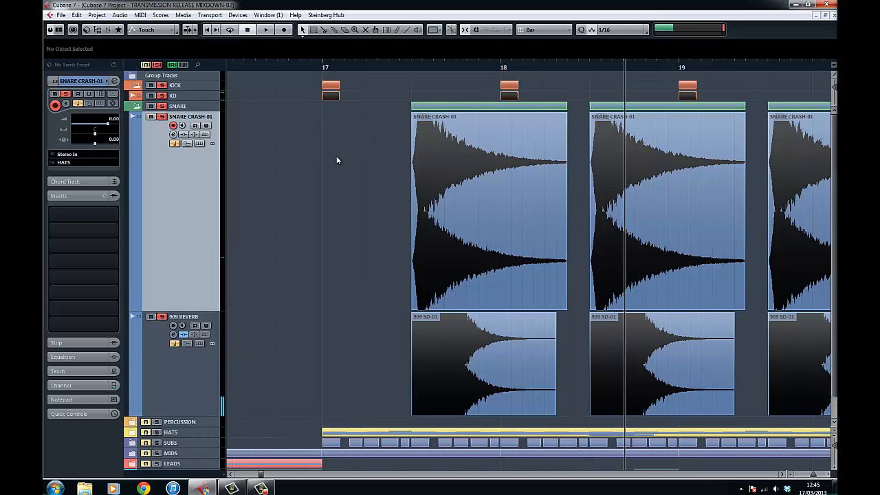
pyautogui.hscroll(2, 295, 156)
pyautogui.scroll(-1, 295, 156)
pyautogui.press('g')
pyautogui.press('g')
pyautogui.press('g')
pyautogui.press('g')
pyautogui.press('g')
pyautogui.press('g')
pyautogui.press('g')
pyautogui.moveTo(393, 169); pyautogui.dragTo(337, 163)
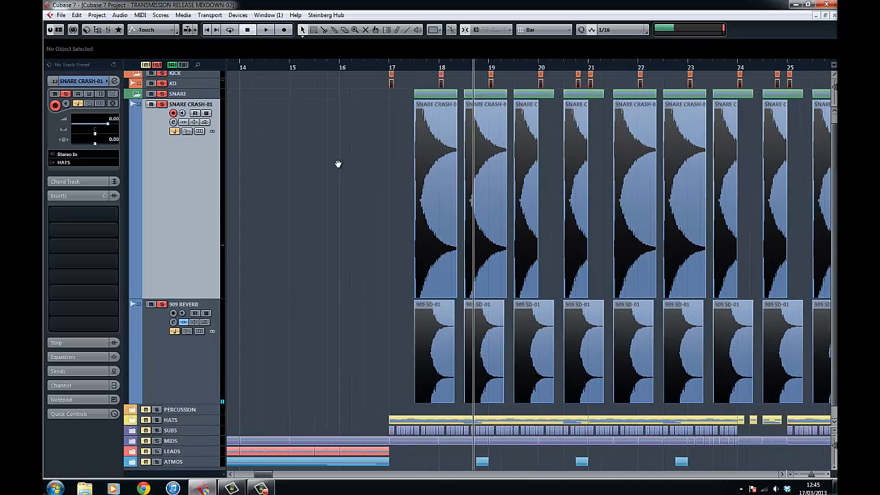
pyautogui.scroll(2, 411, 181)
pyautogui.hscroll(3, 540, 167)
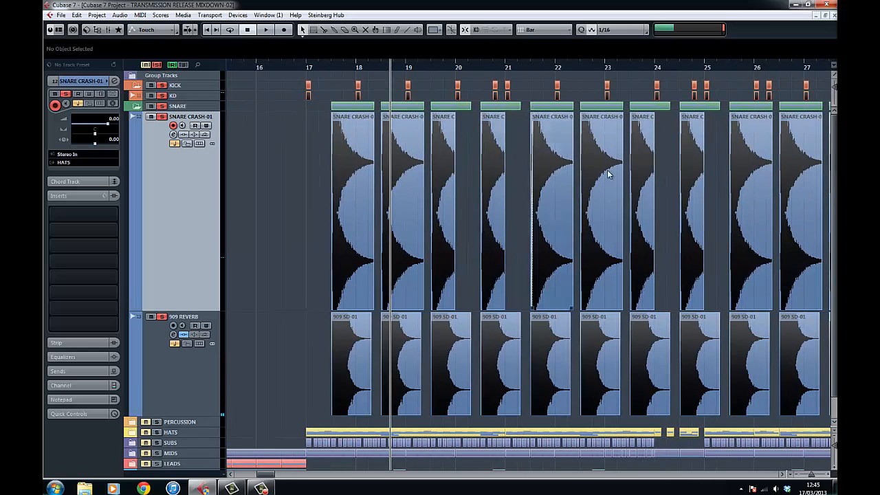
# Examine where the SNARE CRASH-01 clips before bars 20 and 21 are cut relative to the kicks.
pyautogui.hscroll(3, 607, 173)
pyautogui.moveTo(414, 66); pyautogui.dragTo(454, 111)
pyautogui.scroll(-3, 608, 140)
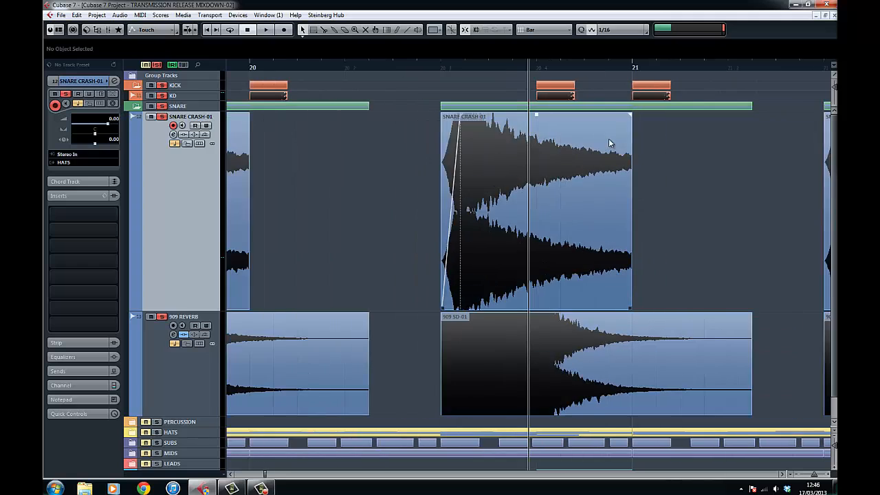
pyautogui.scroll(-2, 566, 146)
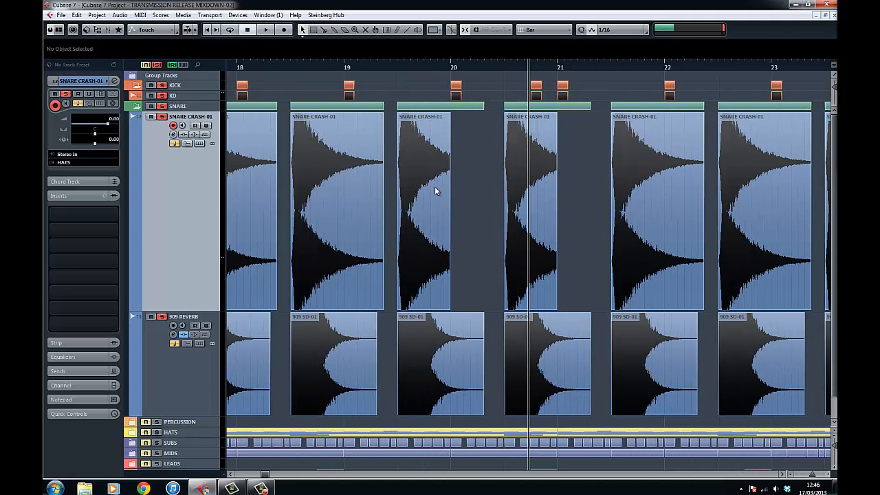
pyautogui.moveTo(392, 186); pyautogui.dragTo(523, 157)
pyautogui.moveTo(648, 161); pyautogui.dragTo(534, 175)
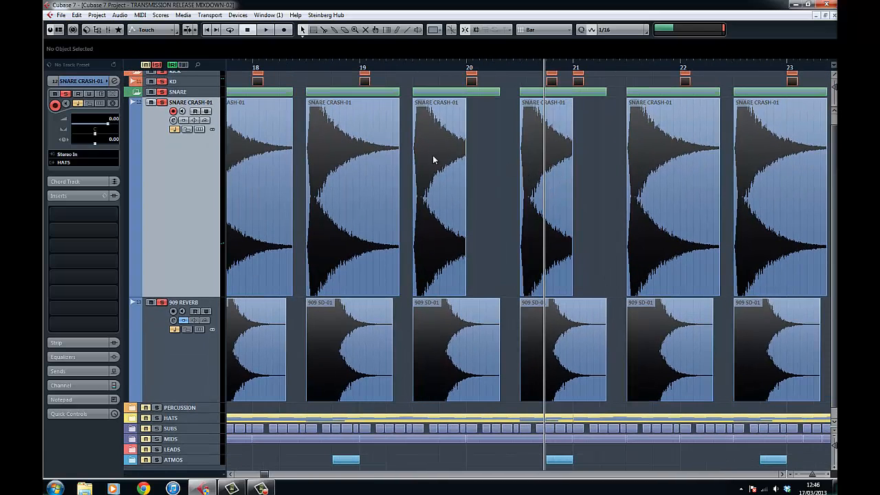
# Compare the first SNARE CRASH-01 clip with the first 909 SD-01 clip by selecting each track and clip in turn.
pyautogui.click(136, 94)
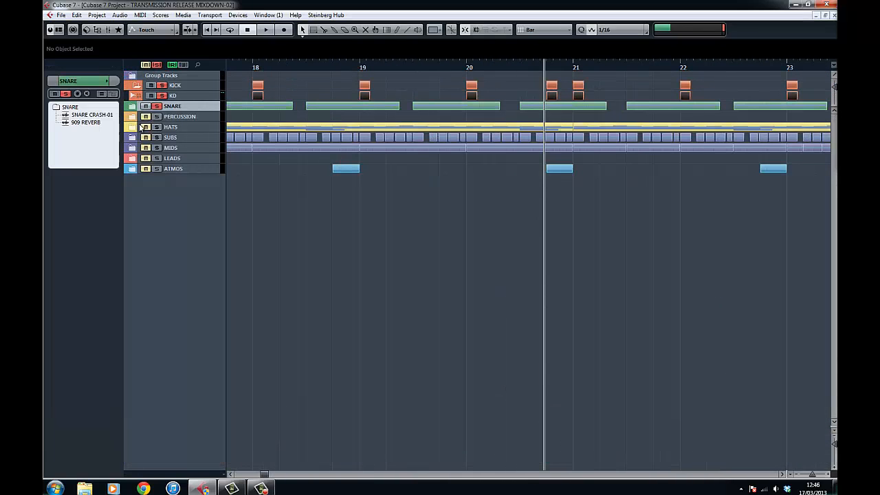
pyautogui.click(135, 106)
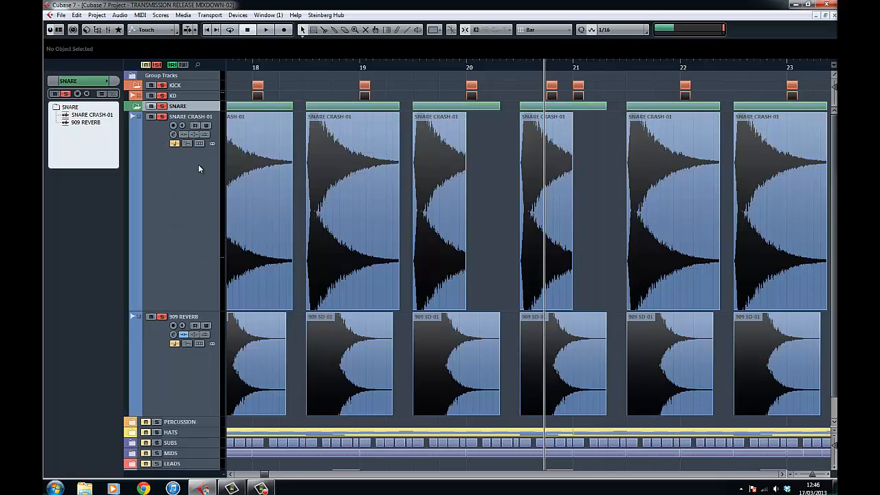
pyautogui.click(201, 212)
pyautogui.moveTo(334, 201); pyautogui.dragTo(418, 201)
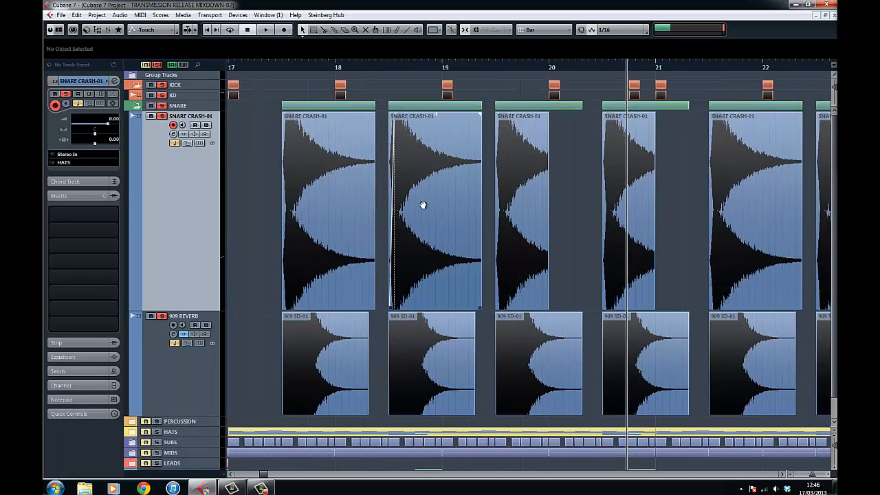
pyautogui.click(344, 196)
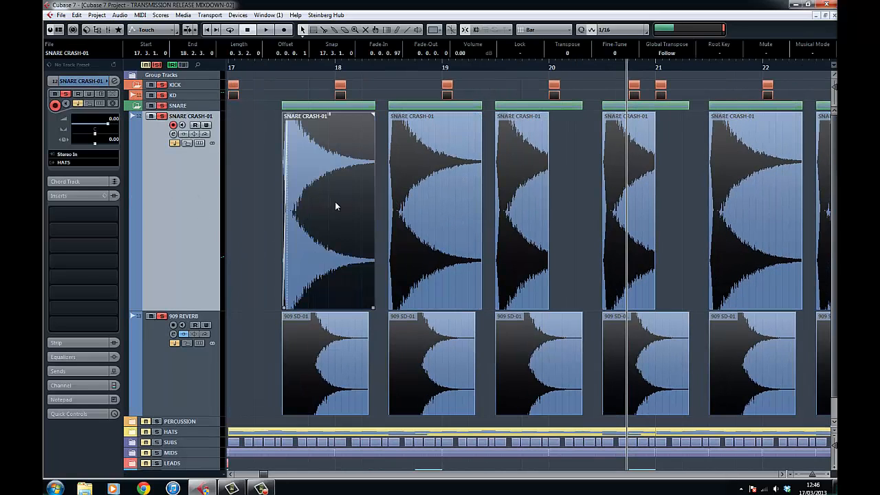
pyautogui.click(184, 384)
pyautogui.click(309, 371)
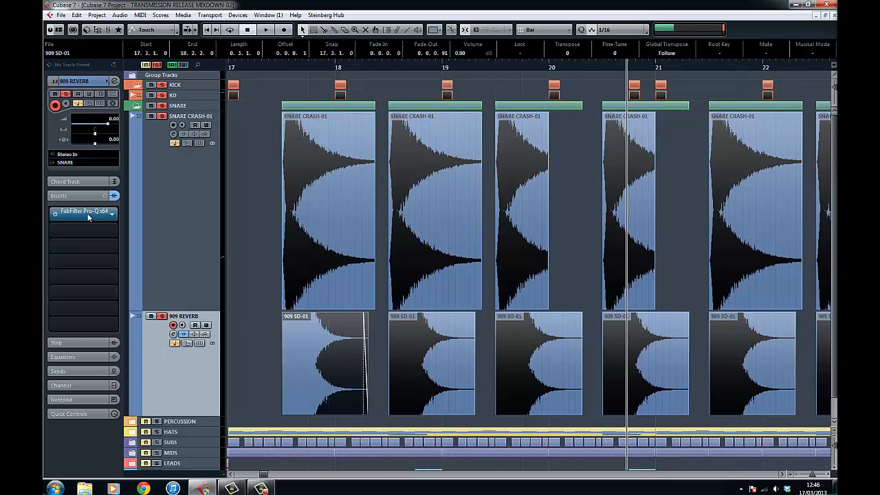
# Collapse the SNARE folder and expand PERCUSSION within the full arrangement, selecting its STAB track.
pyautogui.click(136, 107)
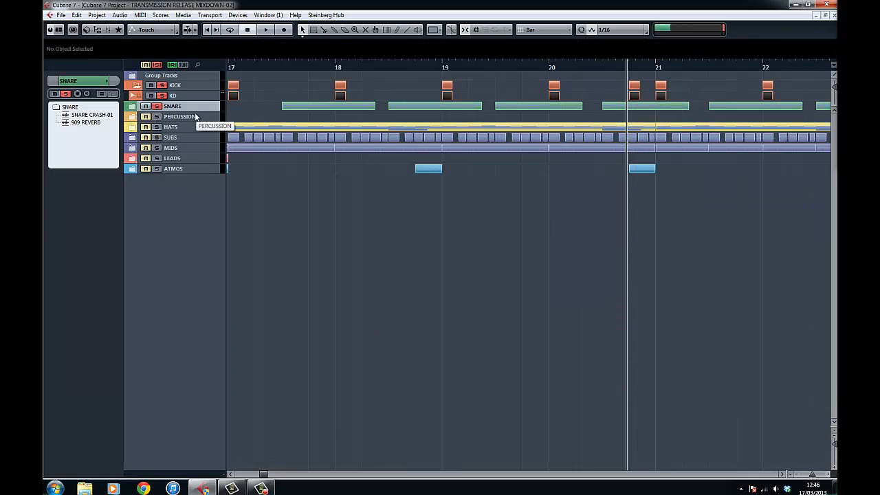
pyautogui.hotkey('shift', 'f')
pyautogui.click(134, 118)
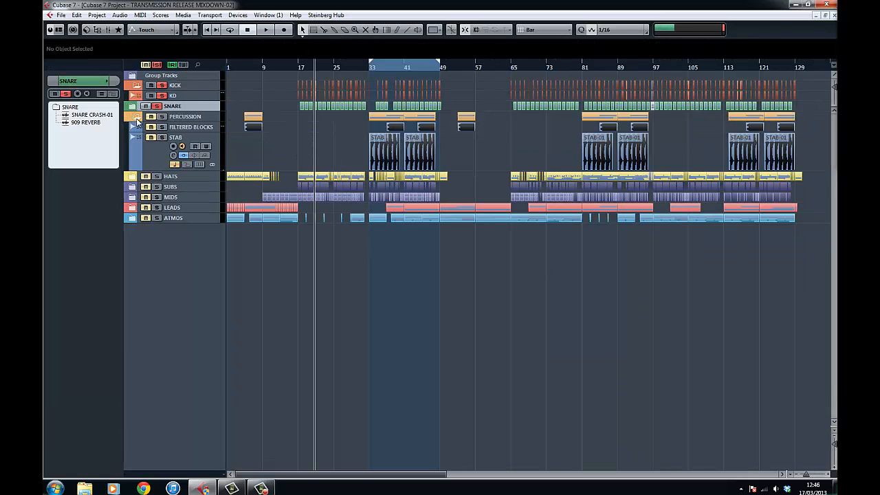
pyautogui.click(196, 141)
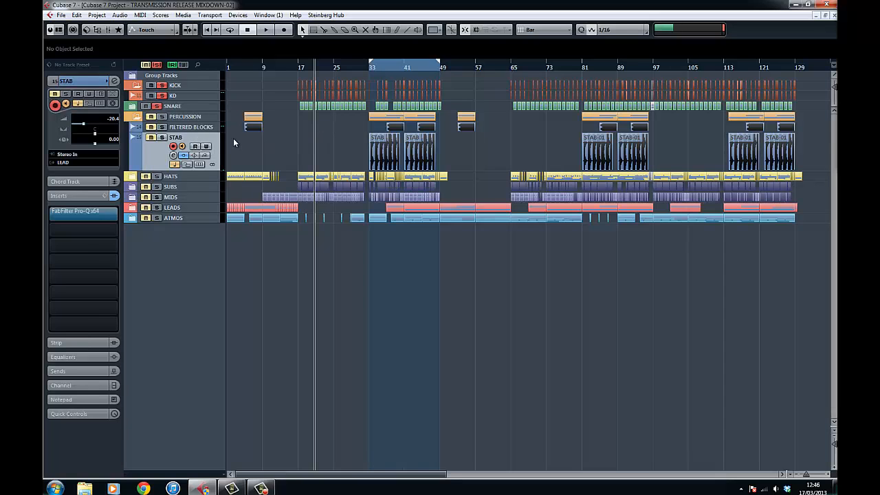
# Solo only the STAB track around bars 33 to 49 and enlarge it.
pyautogui.moveTo(387, 71); pyautogui.dragTo(341, 100)
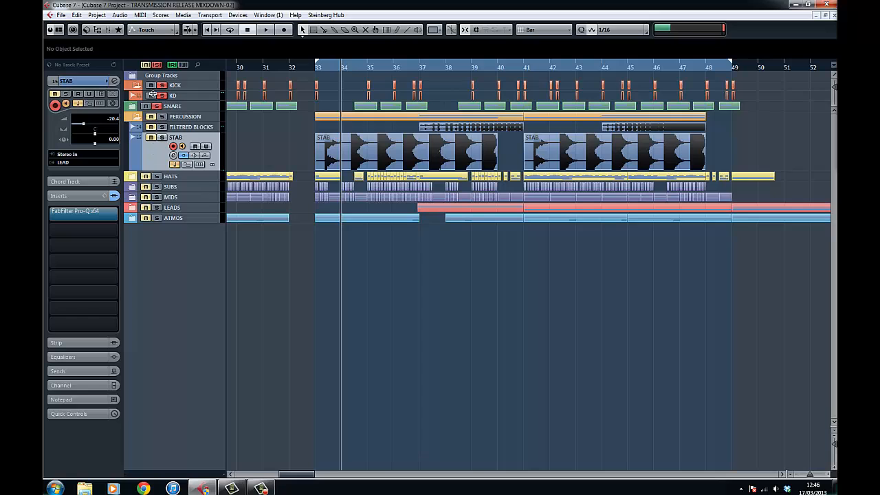
pyautogui.click(162, 137)
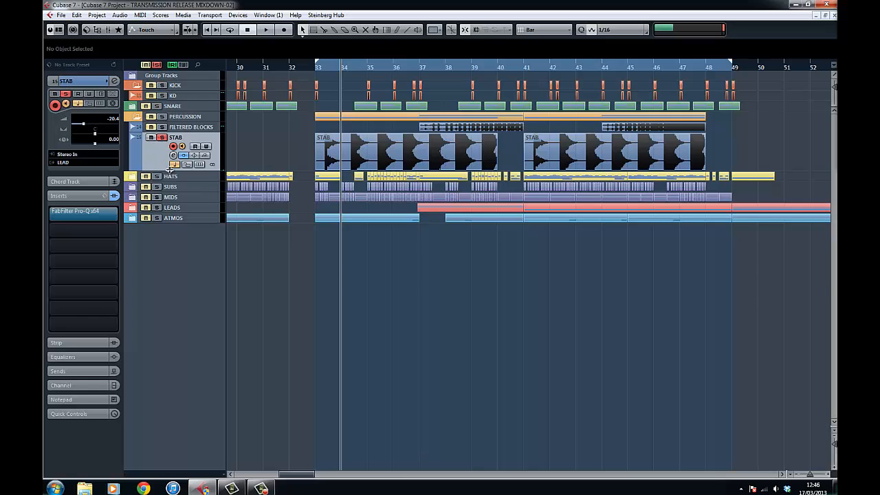
pyautogui.moveTo(169, 170); pyautogui.dragTo(177, 235)
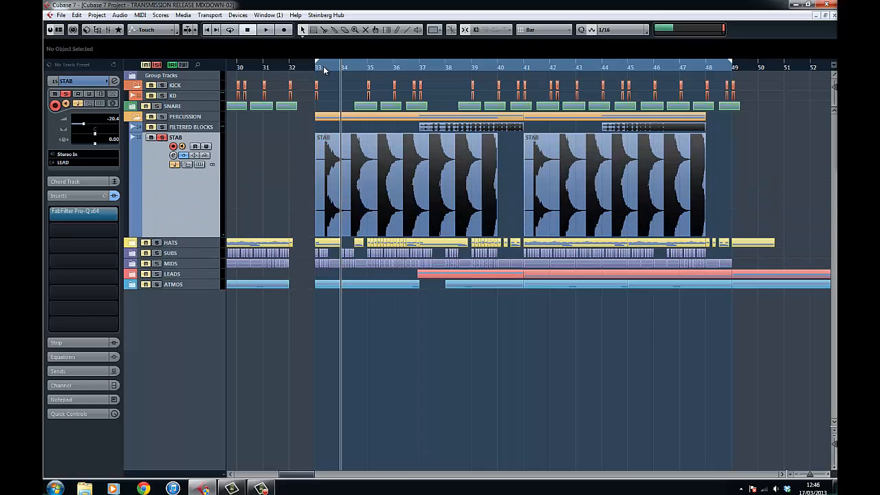
# Play the soloed STAB clips from bar 33 and open the track's FabFilter Pro-Q insert.
pyautogui.moveTo(323, 70); pyautogui.dragTo(316, 84)
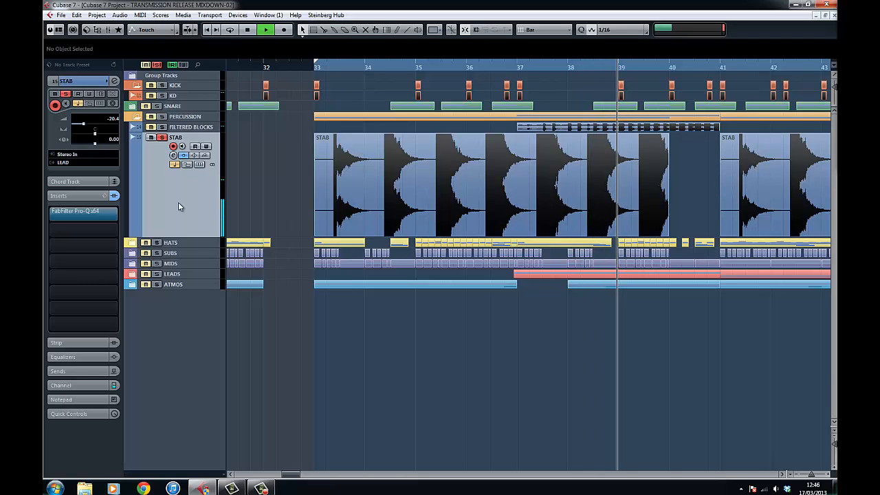
pyautogui.click(81, 217)
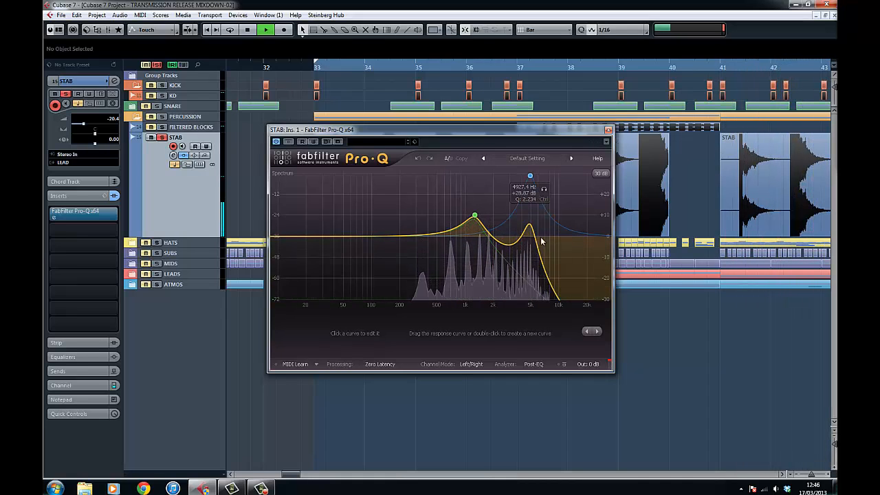
# Close the STAB track's FabFilter Pro-Q window, stop playback and show bars 33 to 49 of the arrangement.
pyautogui.click(607, 129)
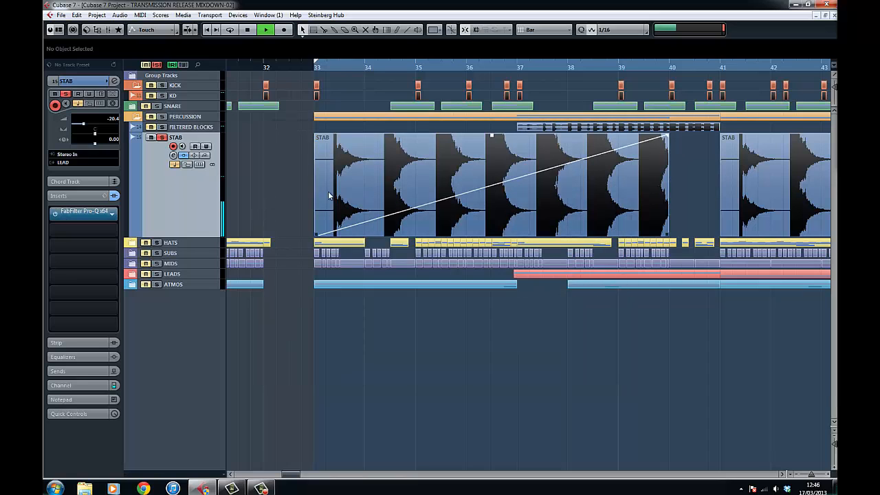
pyautogui.press('space')
pyautogui.press('g')
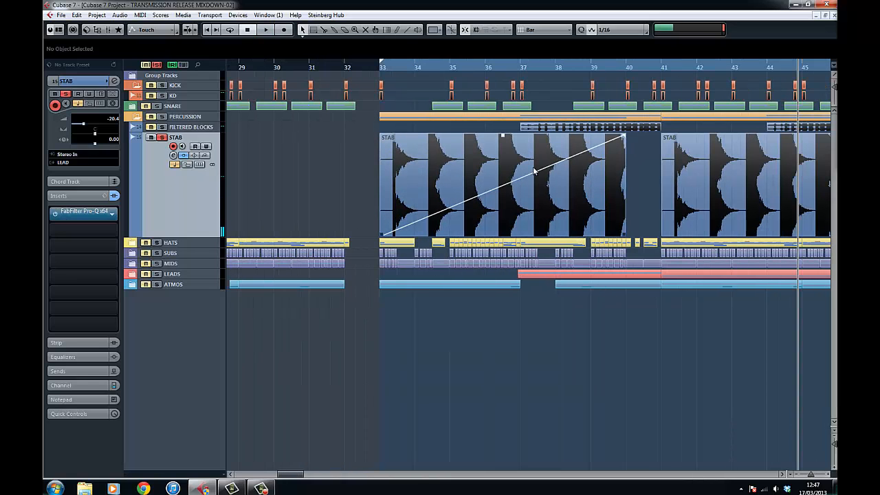
pyautogui.hscroll(4, 576, 172)
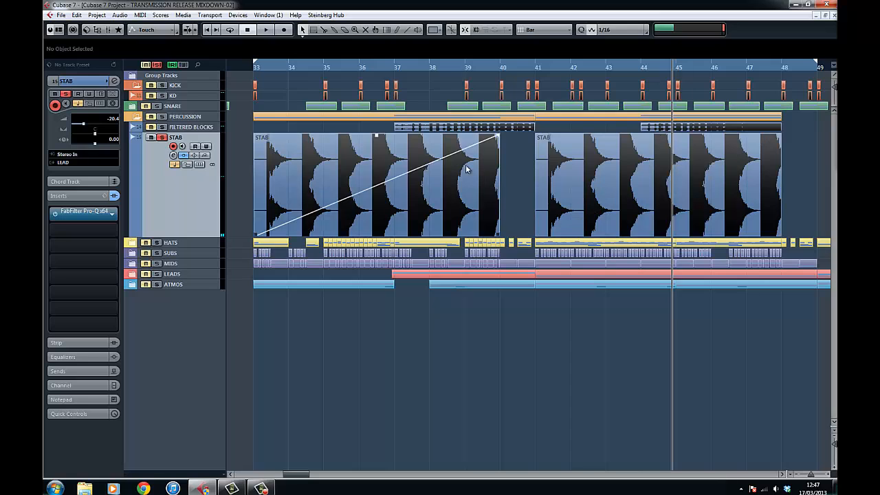
# Solo the FILTERED BLOCKS track, audition it from bar 37 and release the solo.
pyautogui.click(189, 131)
pyautogui.press('s')
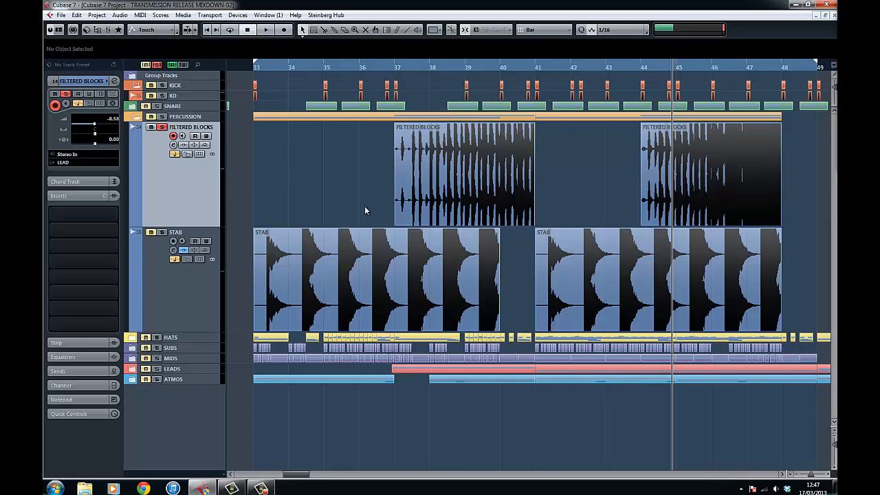
pyautogui.click(400, 69)
pyautogui.press('space')
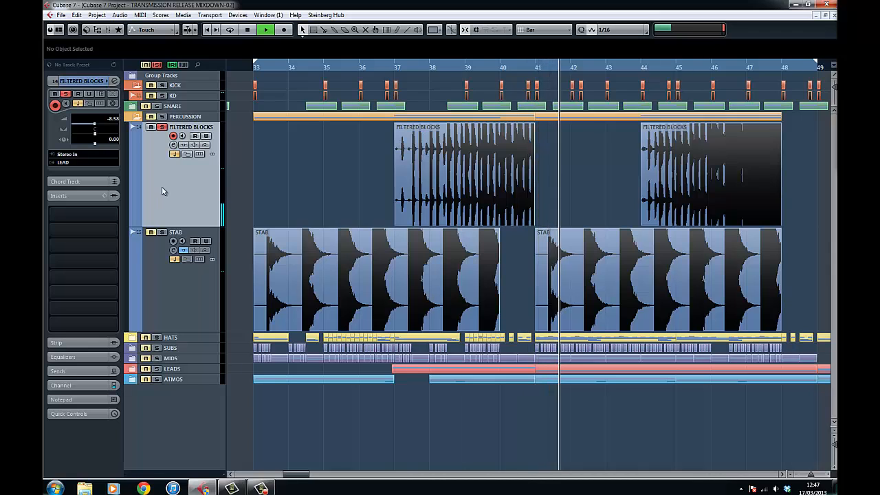
pyautogui.press('space')
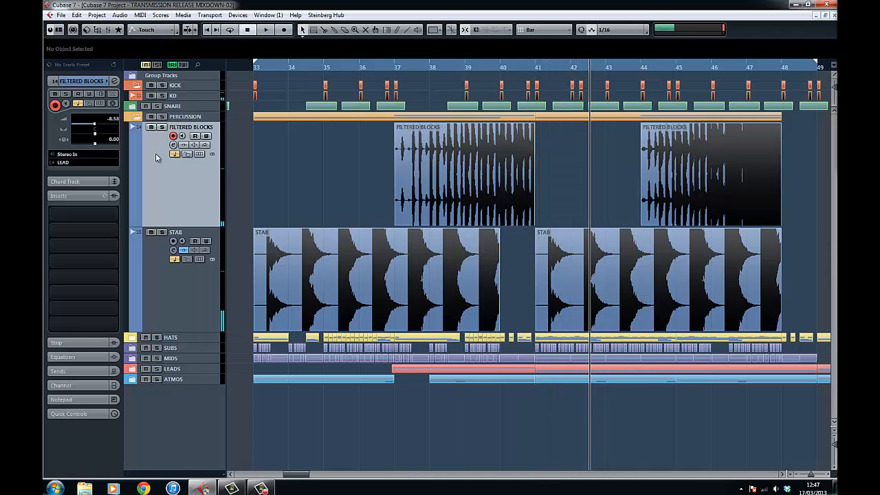
# Collapse the PERCUSSION folder and expand the HATS folder to show its tracks.
pyautogui.click(140, 119)
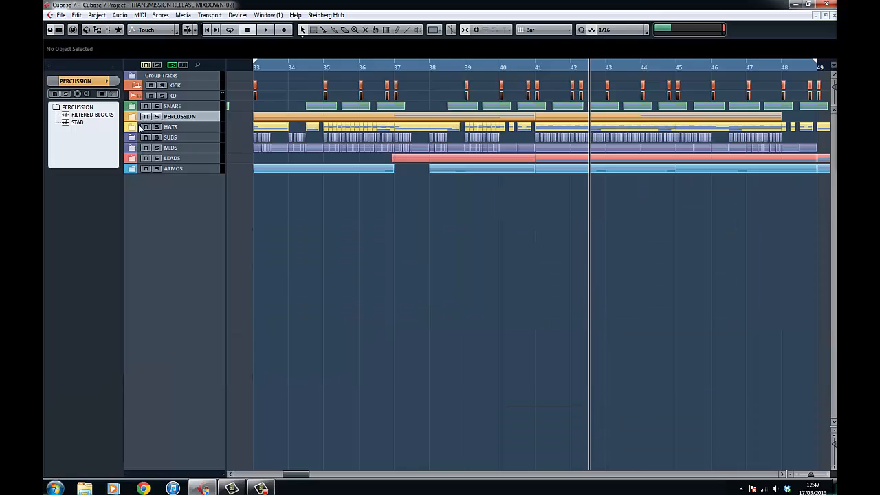
pyautogui.click(130, 128)
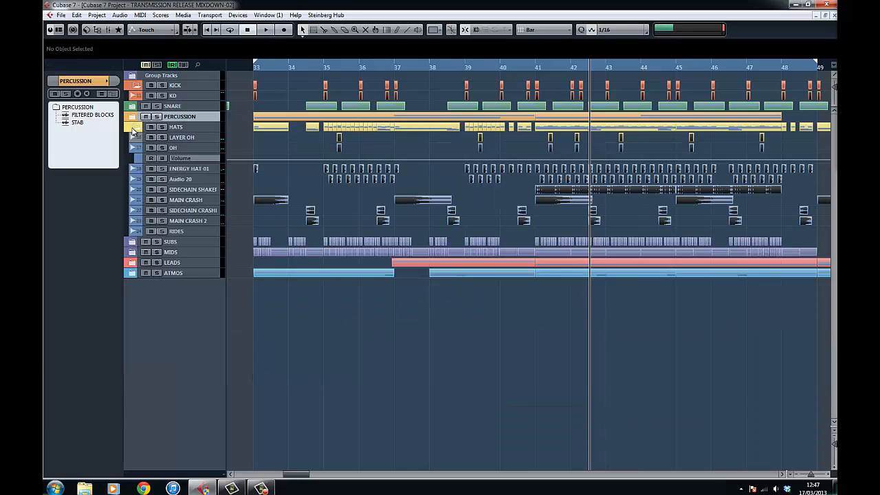
pyautogui.moveTo(497, 130); pyautogui.dragTo(347, 151)
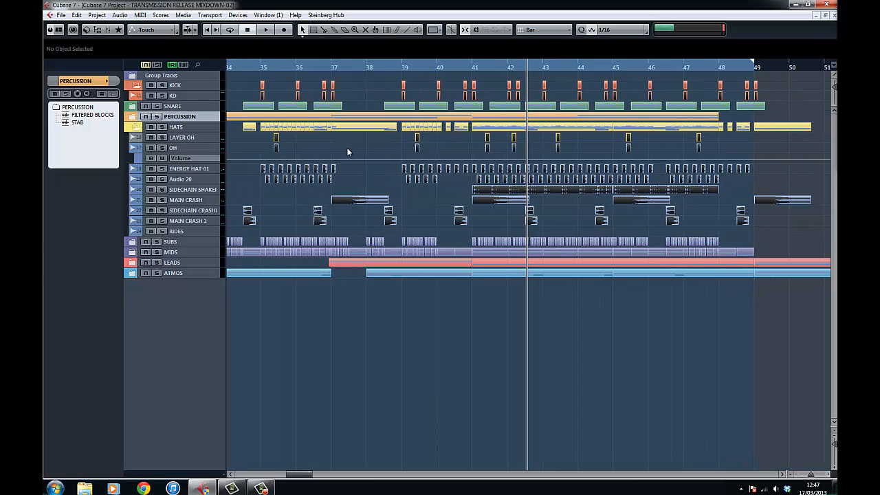
# Select all HATS tracks from LAYER OH to RIDES and enlarge them together.
pyautogui.click(200, 232)
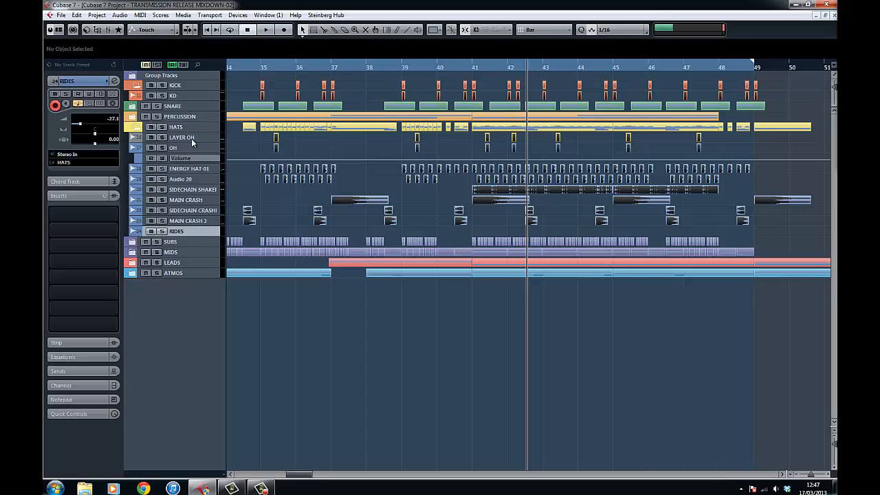
pyautogui.keyDown('shift'); pyautogui.click(191, 138); pyautogui.keyUp('shift')
pyautogui.moveTo(202, 146); pyautogui.dragTo(203, 150)
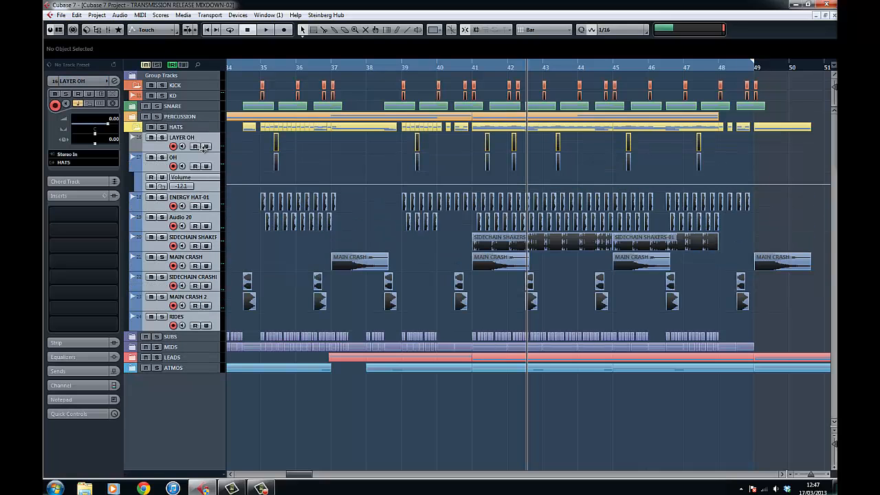
pyautogui.moveTo(326, 165); pyautogui.dragTo(409, 168)
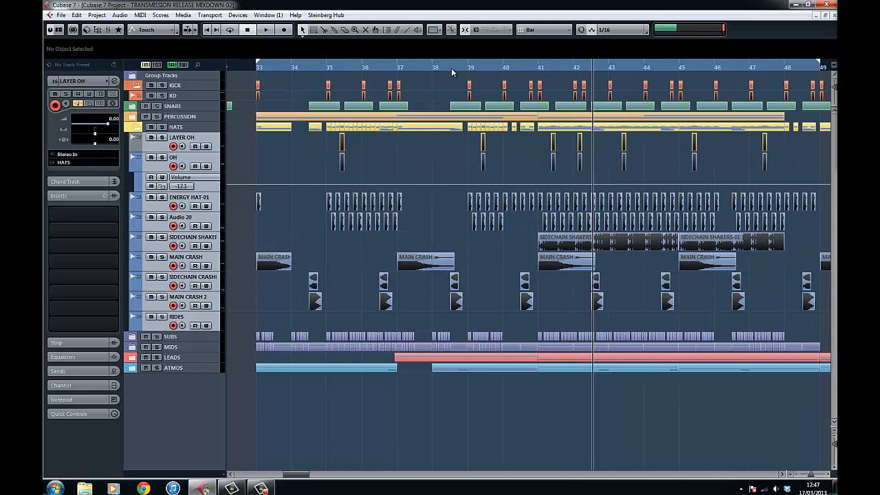
# Solo the MAIN CRASH track, play it from bar 33, stop and release the solo.
pyautogui.moveTo(472, 68); pyautogui.dragTo(258, 70)
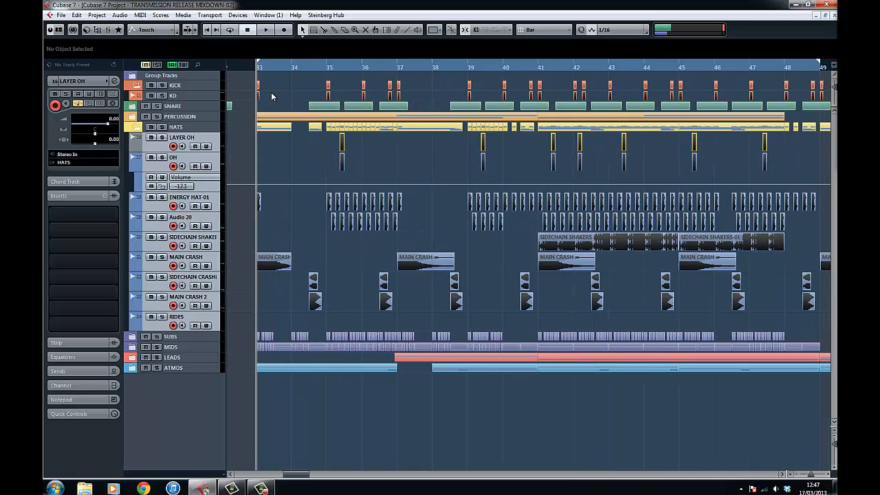
pyautogui.click(176, 261)
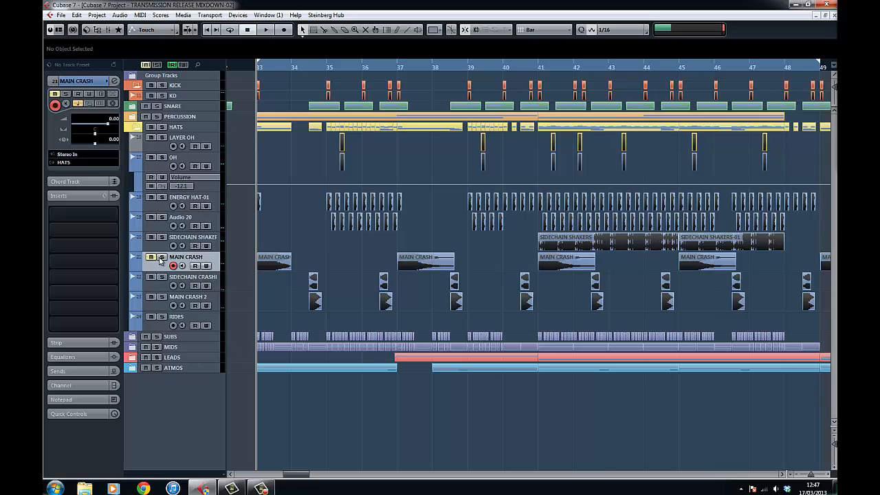
pyautogui.click(161, 257)
pyautogui.press('space')
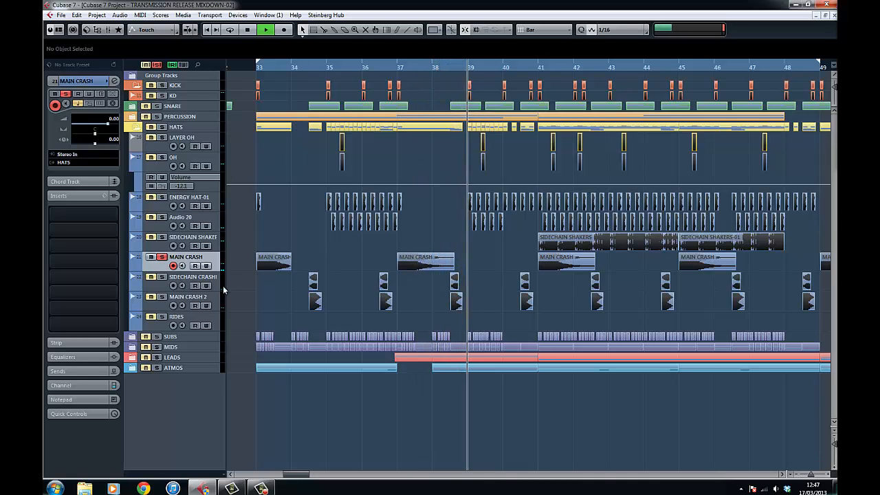
pyautogui.press('space')
pyautogui.click(163, 258)
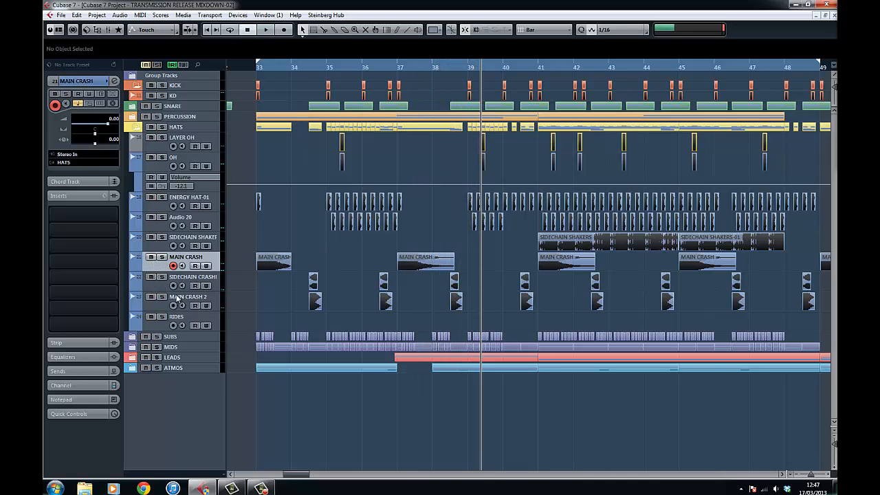
# Select the SIDECHAIN CRASH and MAIN CRASH 2 tracks in turn to compare their clips and inserts.
pyautogui.click(199, 285)
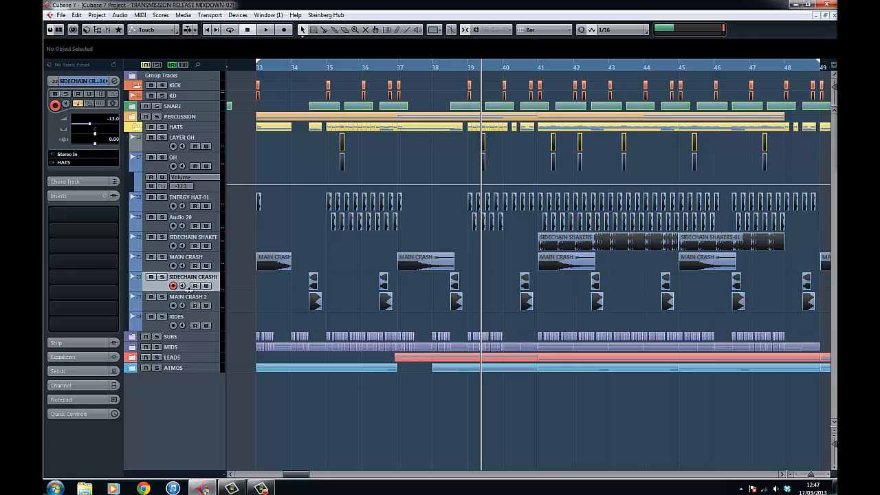
pyautogui.click(185, 303)
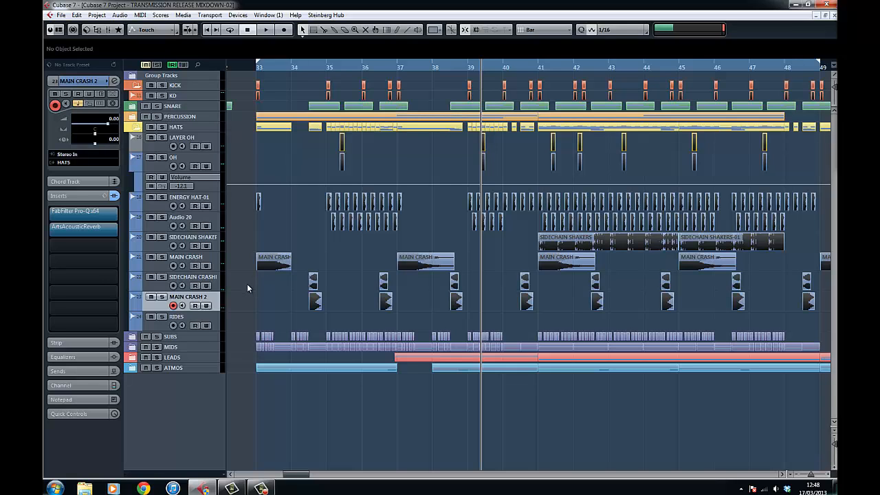
pyautogui.moveTo(247, 284); pyautogui.dragTo(258, 283)
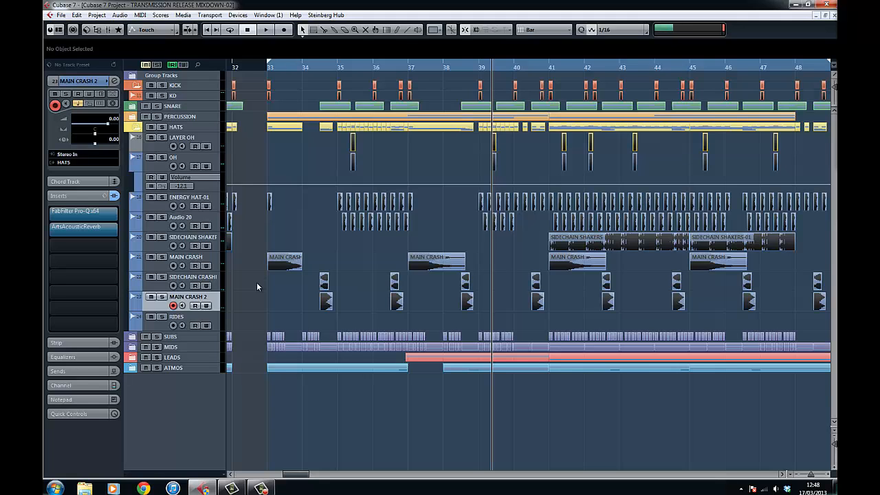
pyautogui.moveTo(282, 254); pyautogui.dragTo(269, 237)
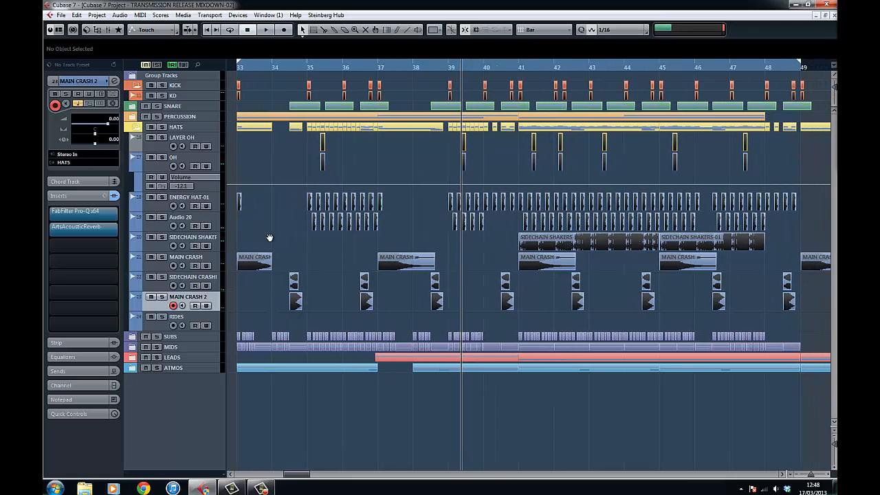
# Audition the soloed ENERGY HAT-01 and Audio 20 tracks, adding OH and LAYER OH to the solo during playback.
pyautogui.click(163, 197)
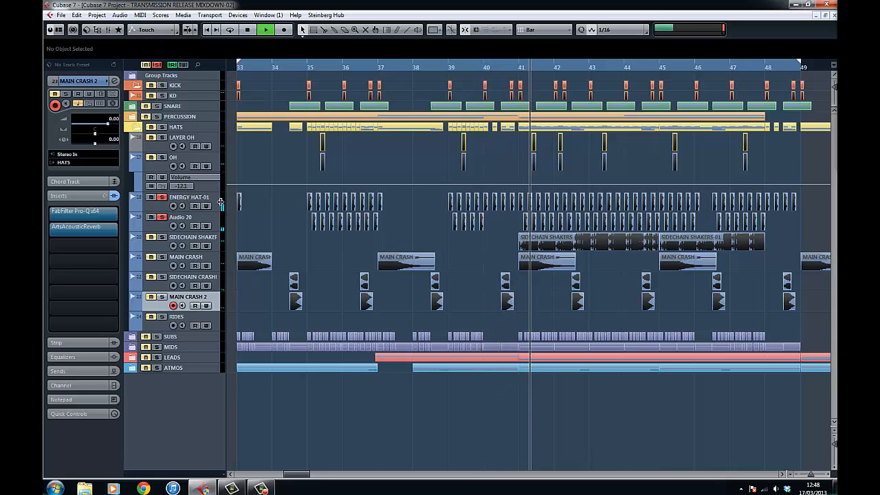
pyautogui.click(150, 157)
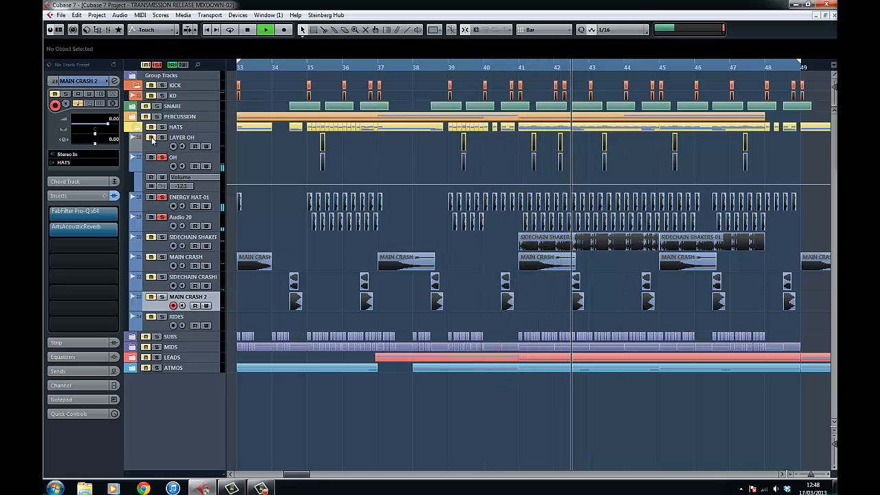
pyautogui.click(152, 138)
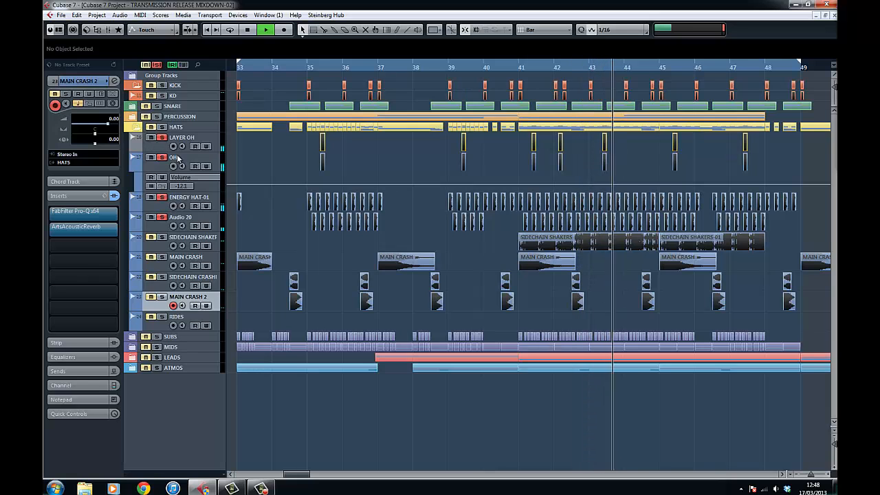
pyautogui.moveTo(361, 236); pyautogui.dragTo(413, 218)
pyautogui.press('space')
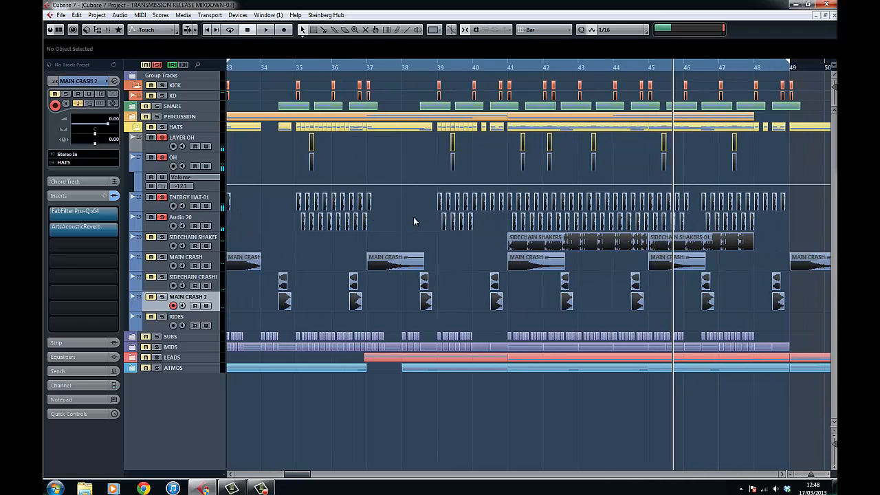
# Enlarge the SIDECHAIN SHAKERS track and examine its first clip up close around bar 41.
pyautogui.click(208, 240)
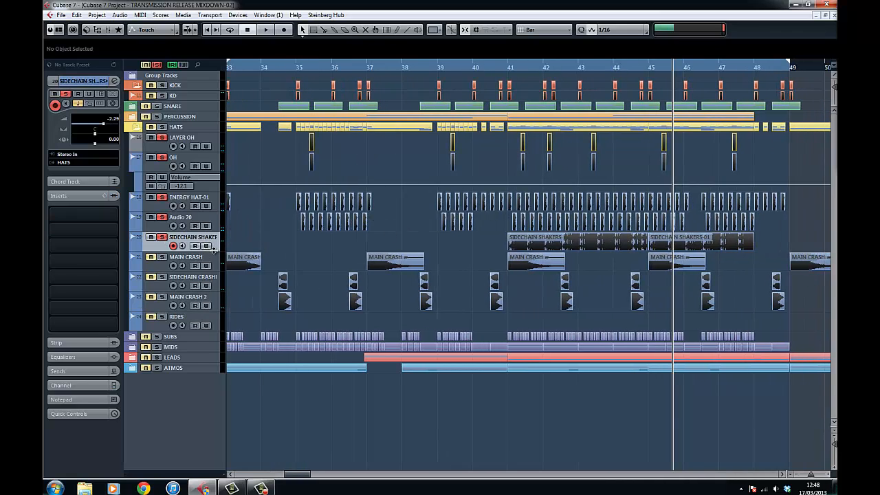
pyautogui.moveTo(213, 251); pyautogui.dragTo(214, 346)
pyautogui.click(510, 279)
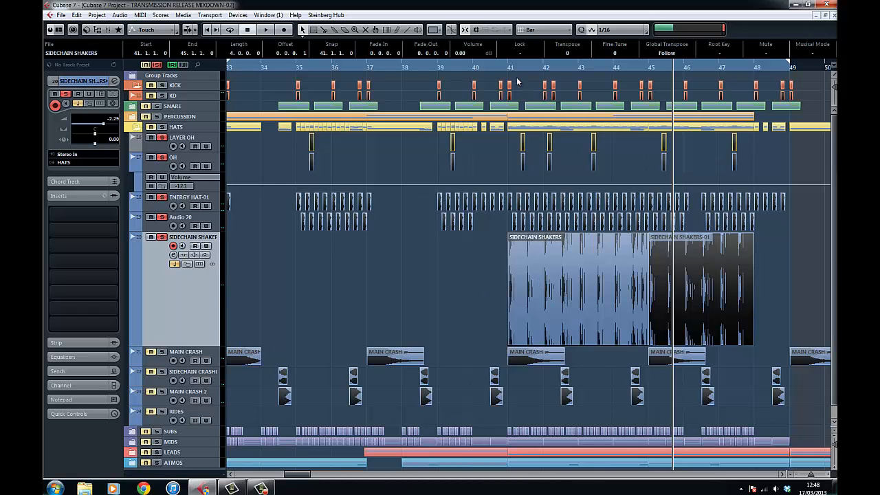
pyautogui.moveTo(520, 69); pyautogui.dragTo(533, 302)
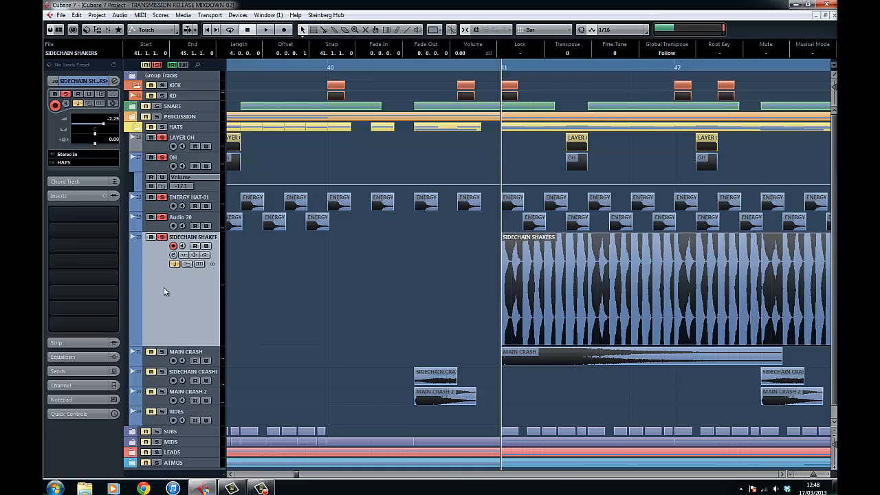
pyautogui.click(455, 279)
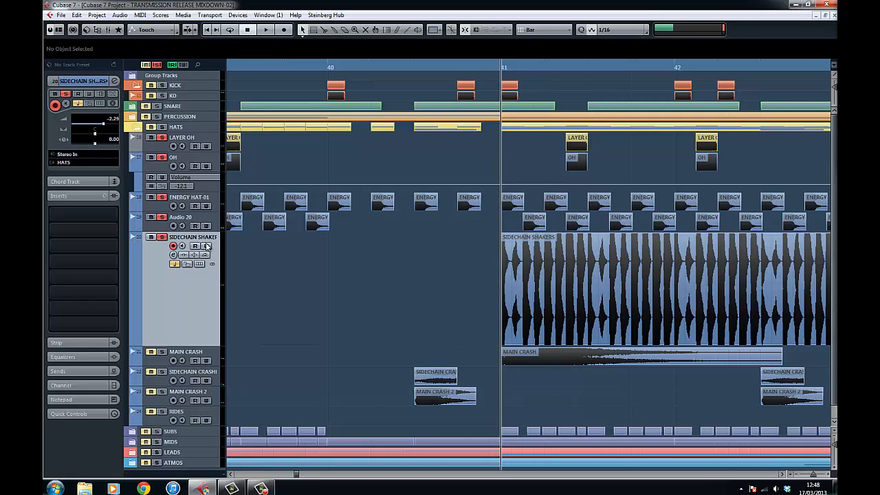
# Clear all solos, solo only the SIDECHAIN SHAKERS track and play its clip from bar 41.
pyautogui.click(157, 65)
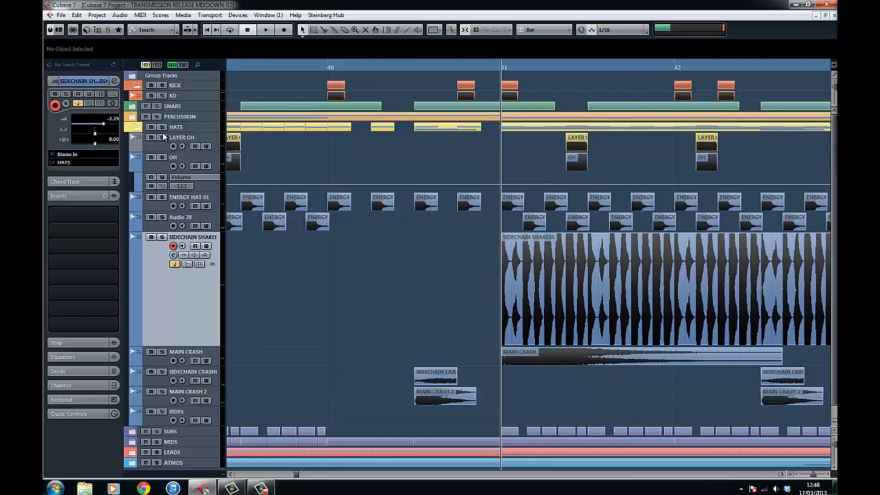
pyautogui.click(162, 237)
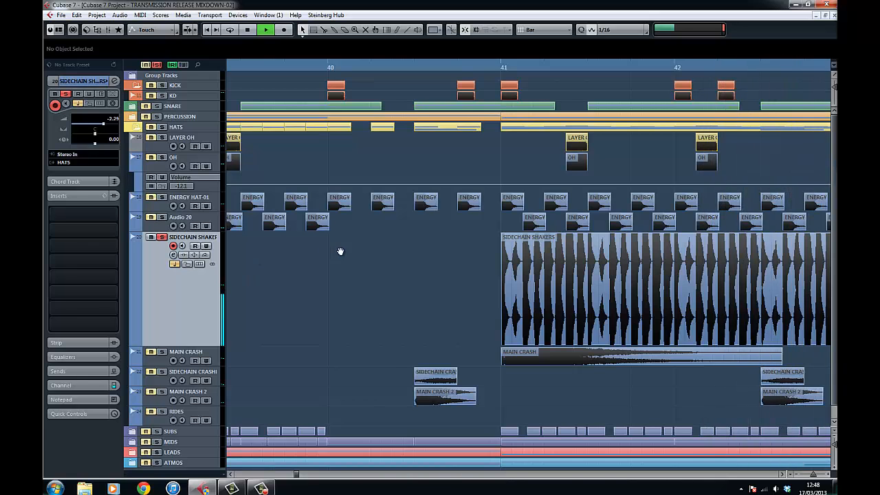
pyautogui.moveTo(340, 251); pyautogui.dragTo(292, 252)
pyautogui.moveTo(407, 253); pyautogui.dragTo(318, 256)
pyautogui.press('space')
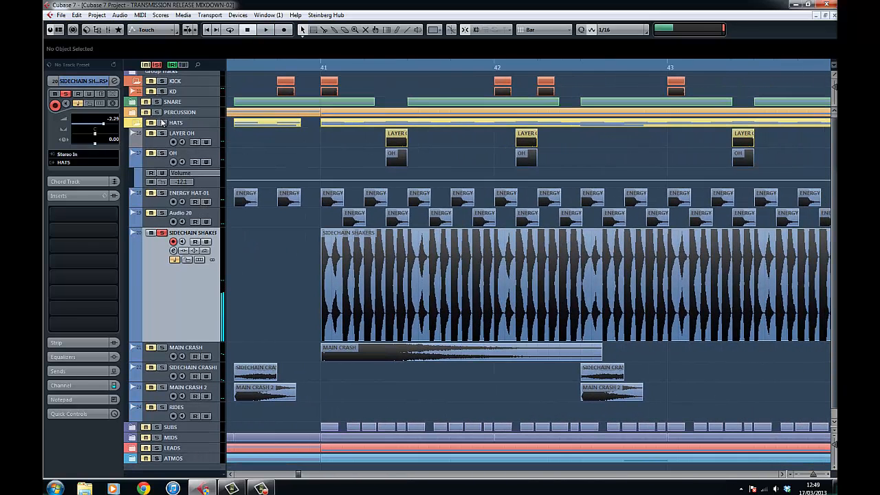
# Clear the shaker solo and solo the drum tracks from KICK through HATS instead.
pyautogui.click(157, 65)
pyautogui.click(163, 81)
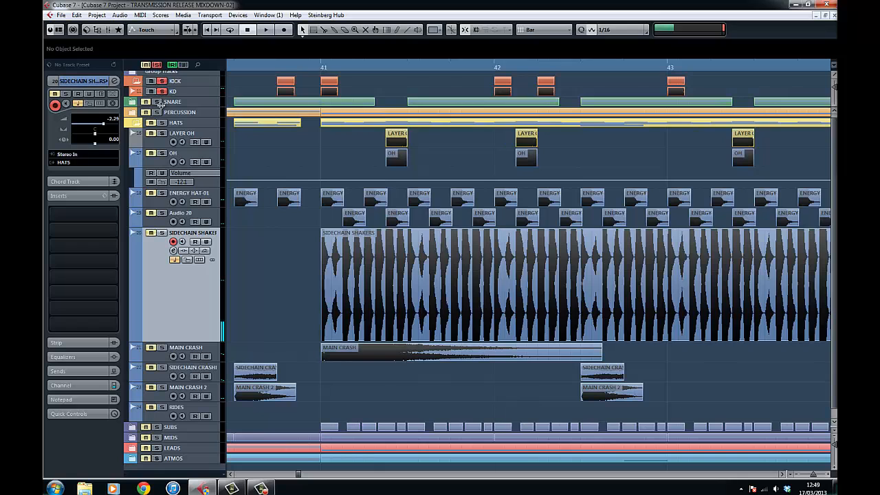
pyautogui.click(161, 123)
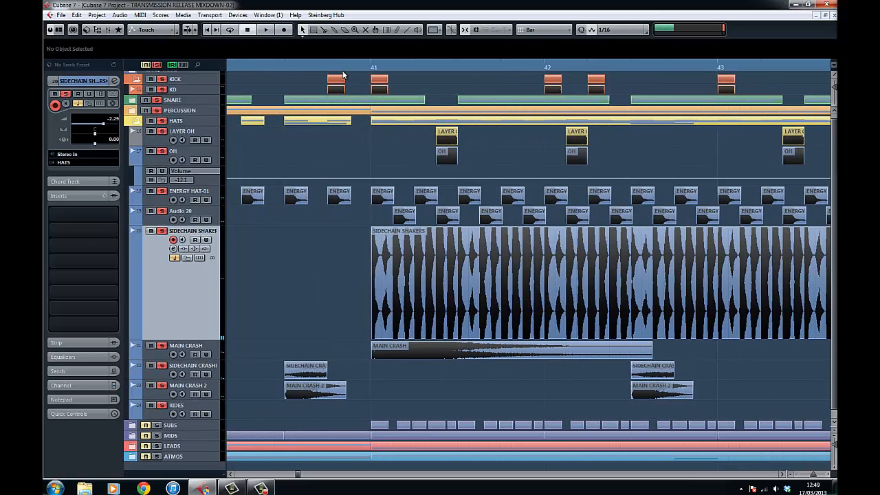
# Play the soloed drums from just before bar 41 and widen the timeline to show bars 41 to 46.
pyautogui.doubleClick(343, 69)
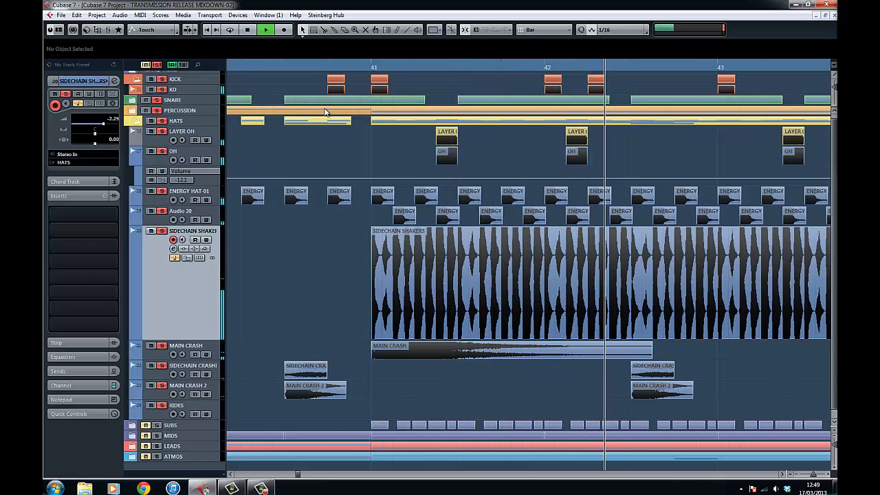
pyautogui.press('g')
pyautogui.press('g')
pyautogui.press('g')
pyautogui.press('g')
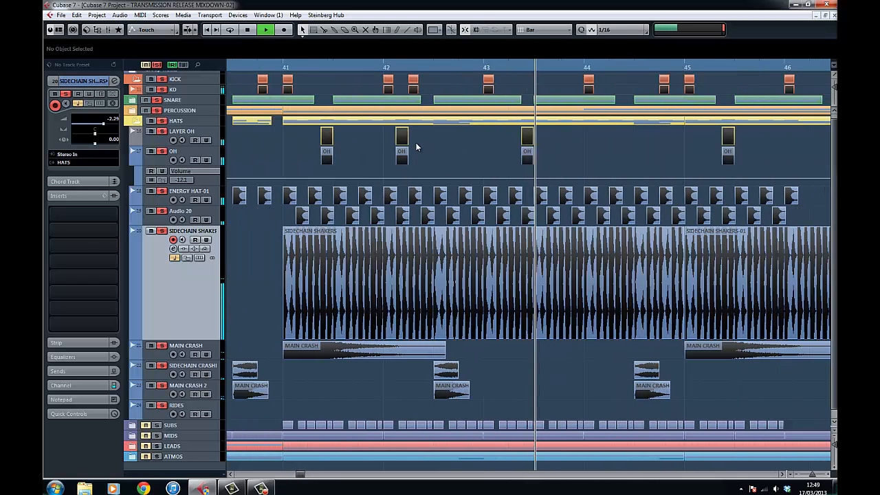
# Take the SIDECHAIN SHAKERS track out of the solo group and play the remaining drums from bar 41 for comparison.
pyautogui.moveTo(434, 147); pyautogui.dragTo(547, 141)
pyautogui.press('space')
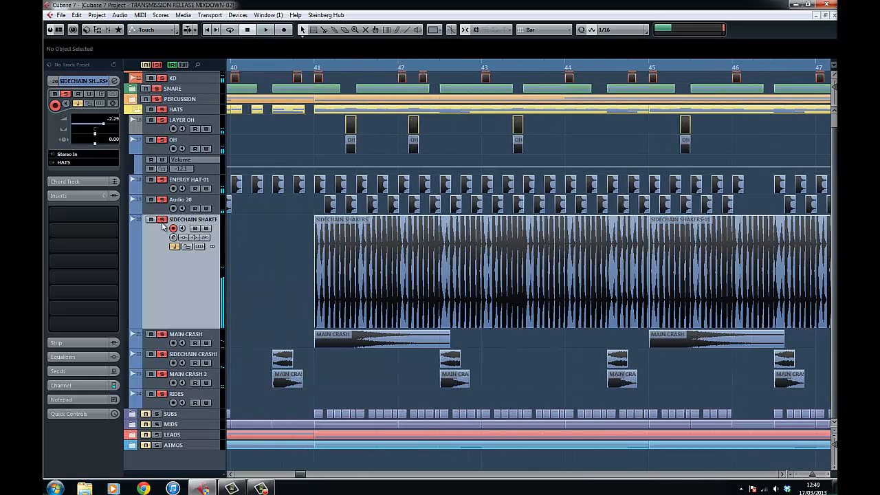
pyautogui.press('space')
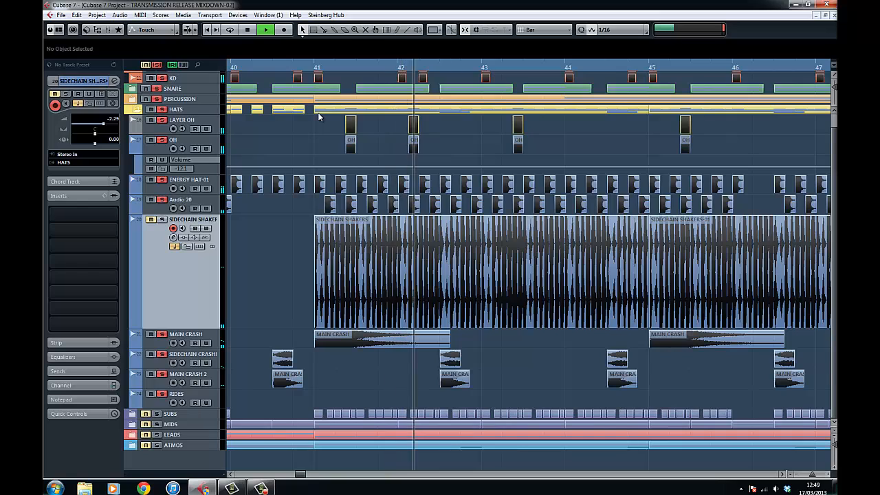
pyautogui.hscroll(-5, 321, 131)
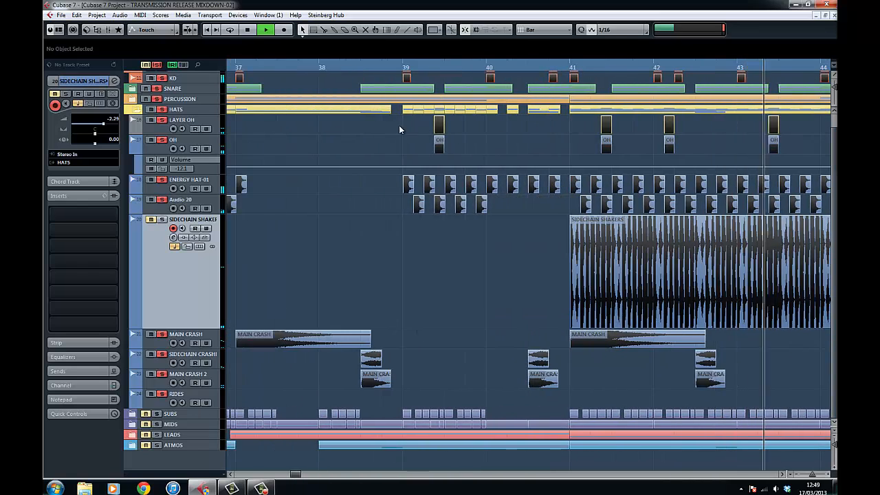
pyautogui.press('g')
pyautogui.press('g')
pyautogui.press('g')
pyautogui.press('g')
pyautogui.hscroll(-2, 396, 247)
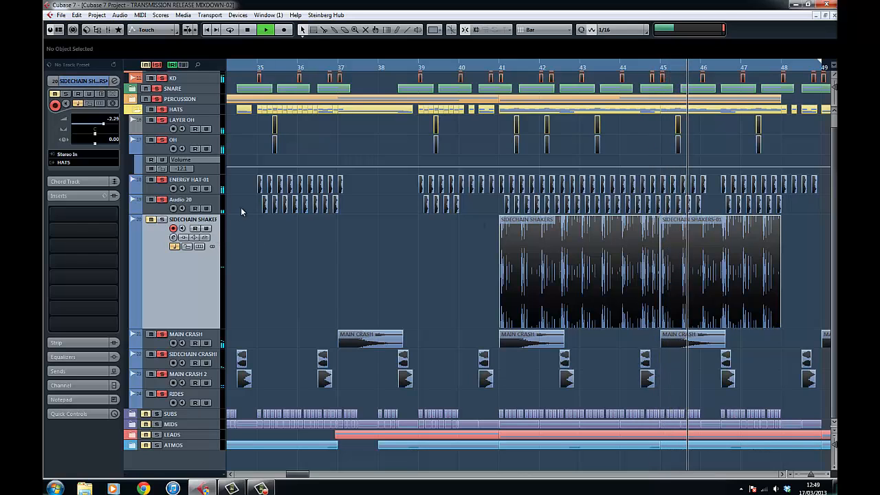
pyautogui.press('space')
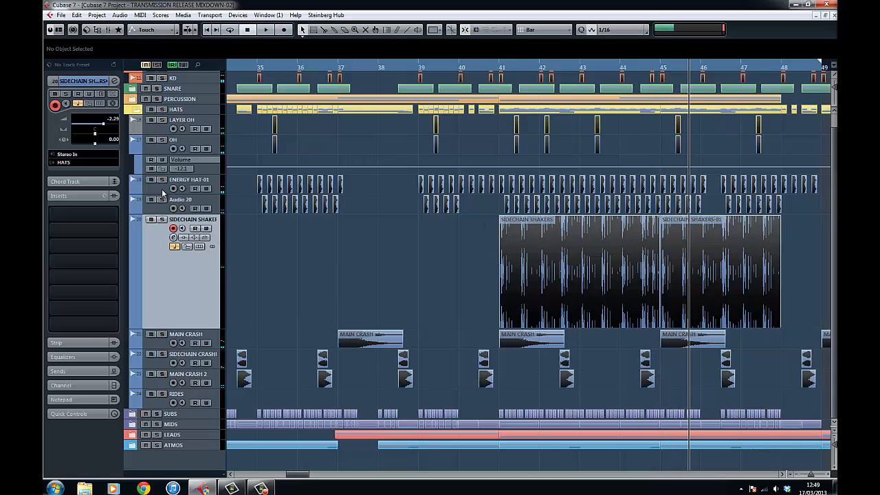
# Clear all solos and collapse the HATS and KICK folders.
pyautogui.click(131, 108)
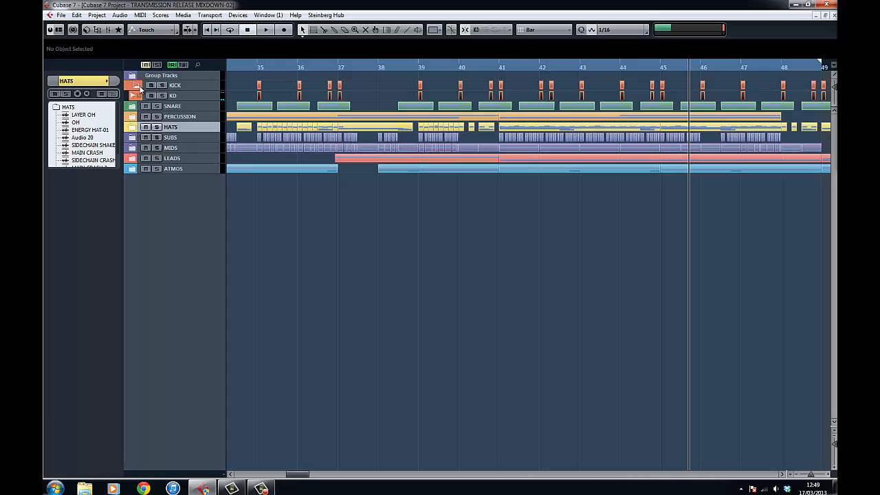
pyautogui.click(133, 76)
pyautogui.click(134, 77)
pyautogui.click(138, 89)
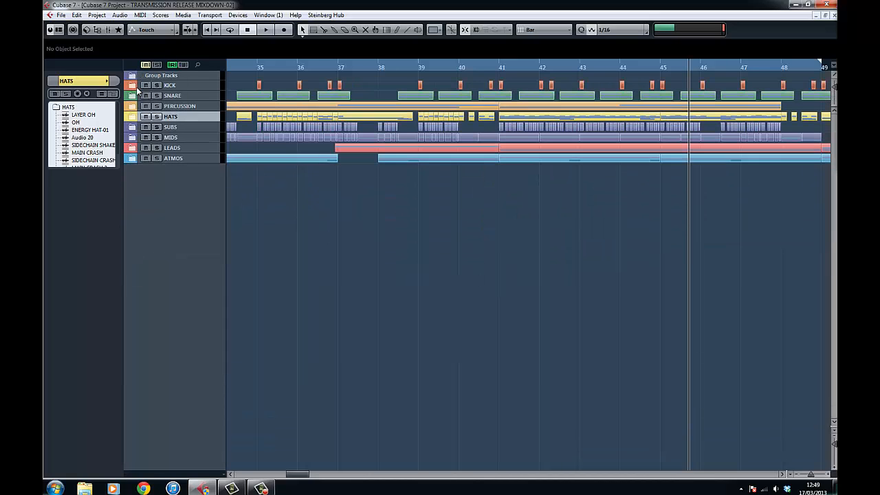
# Expand the SUBS folder and enlarge its SUB NOTE track to view the clips up close.
pyautogui.click(133, 130)
pyautogui.click(197, 137)
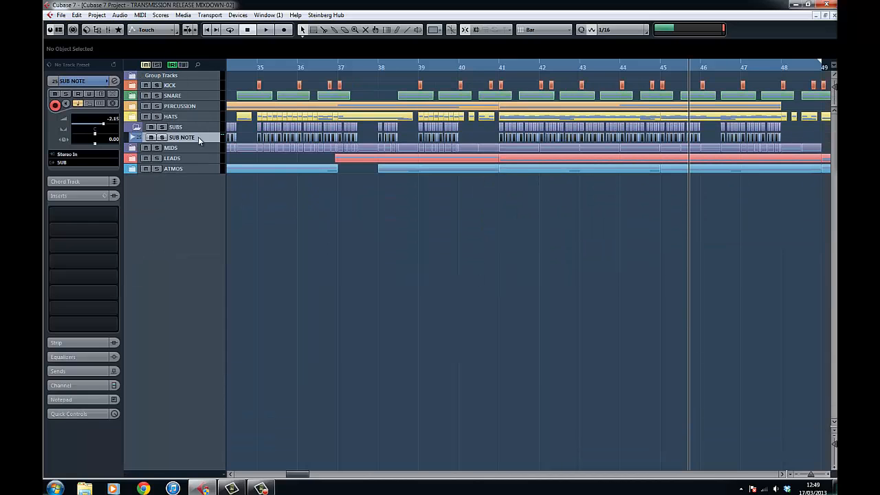
pyautogui.moveTo(217, 143); pyautogui.dragTo(254, 234)
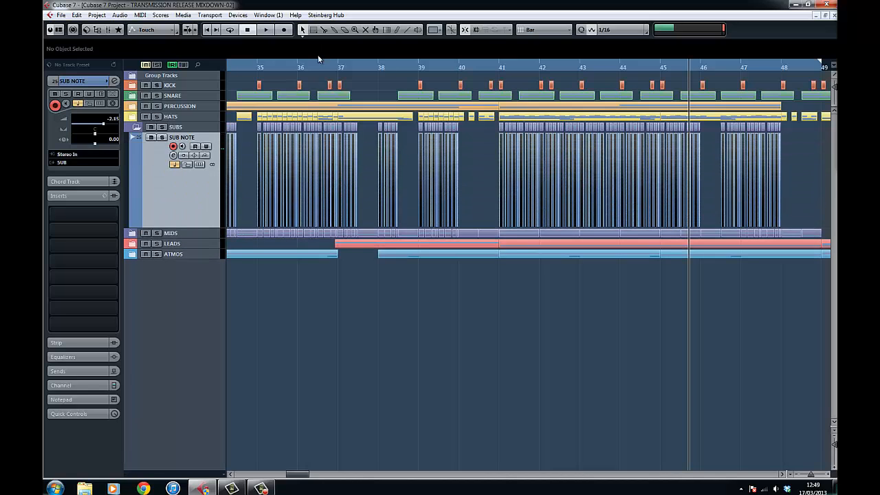
pyautogui.moveTo(309, 66); pyautogui.dragTo(303, 302)
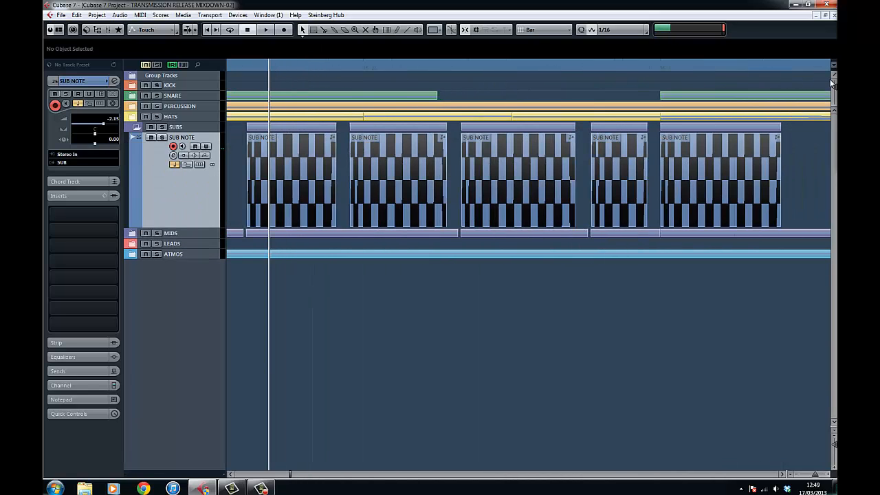
# Solo the SUB NOTE track and make it taller to show its waveforms around bar 36.
pyautogui.click(163, 138)
pyautogui.hscroll(-5, 528, 268)
pyautogui.moveTo(277, 227); pyautogui.dragTo(277, 336)
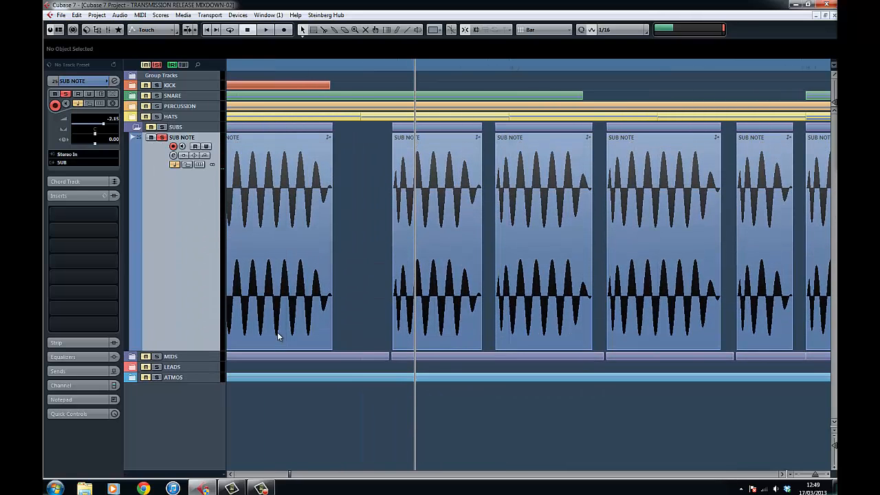
pyautogui.hscroll(-3, 277, 332)
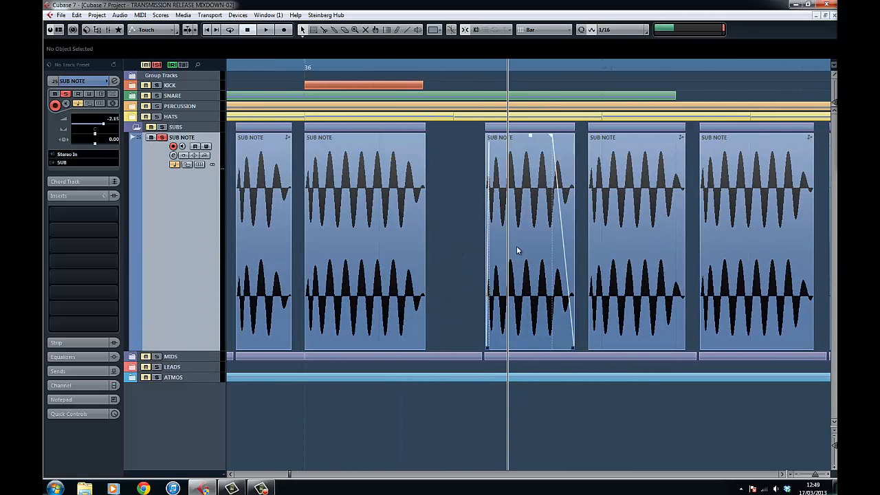
# Expand the MIDS folder and compare its clips with the SUB NOTE clips around bar 36.
pyautogui.click(133, 358)
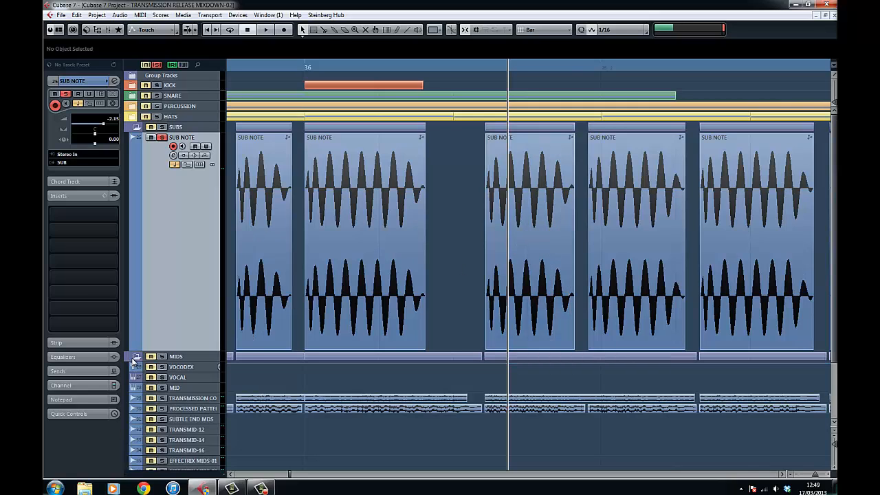
pyautogui.scroll(-3, 338, 308)
pyautogui.hscroll(1, 523, 310)
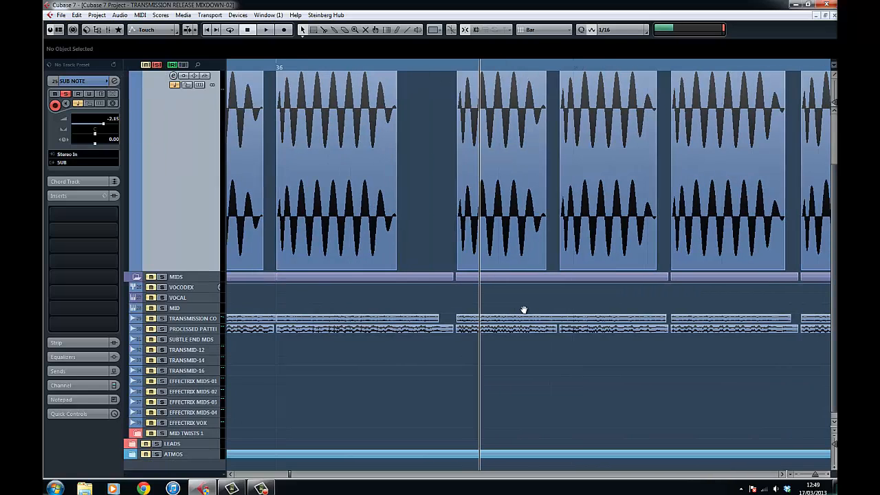
pyautogui.hscroll(1, 524, 310)
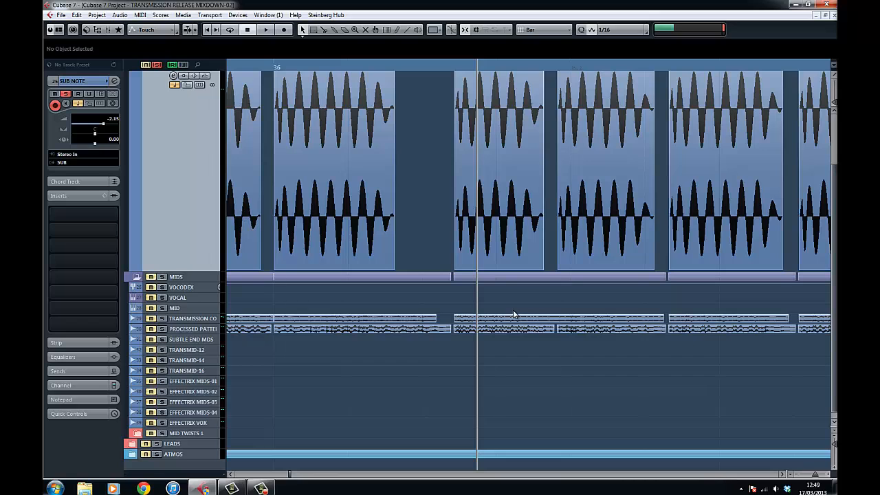
pyautogui.hscroll(-5, 501, 295)
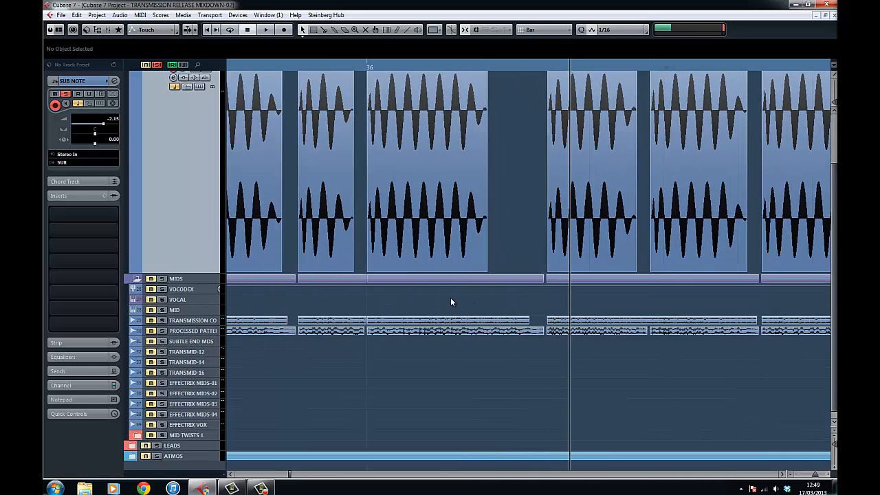
pyautogui.hscroll(-2, 491, 298)
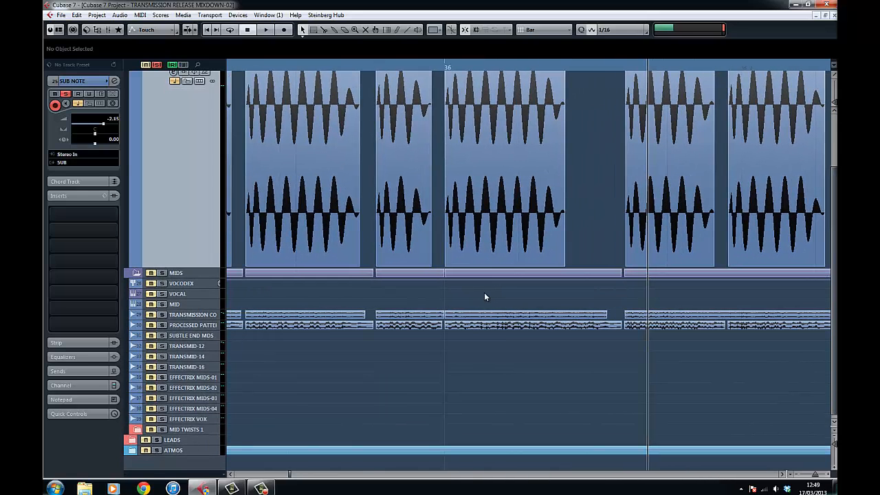
pyautogui.hscroll(-3, 501, 295)
pyautogui.scroll(2, 495, 282)
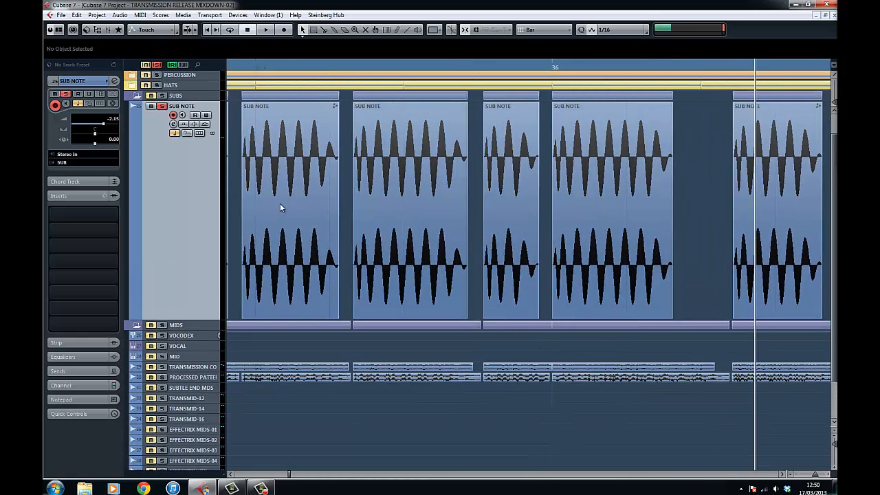
pyautogui.hscroll(-1, 282, 206)
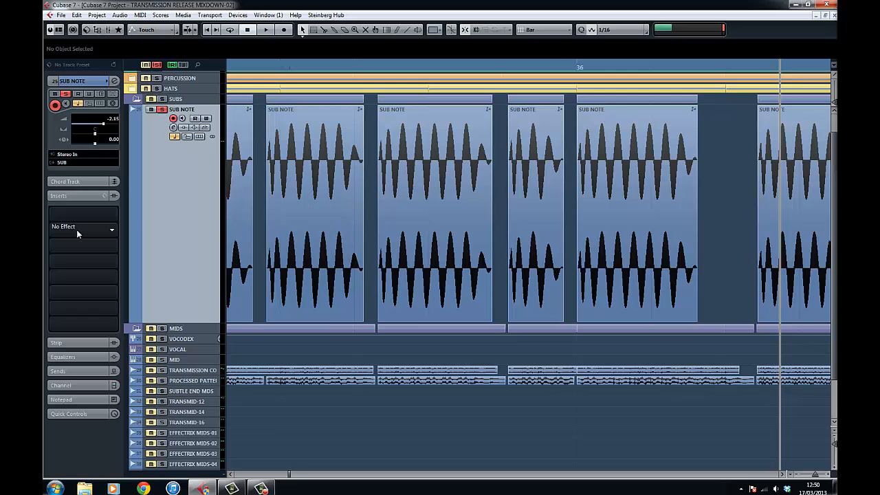
pyautogui.hscroll(-1, 282, 206)
pyautogui.scroll(-1, 281, 207)
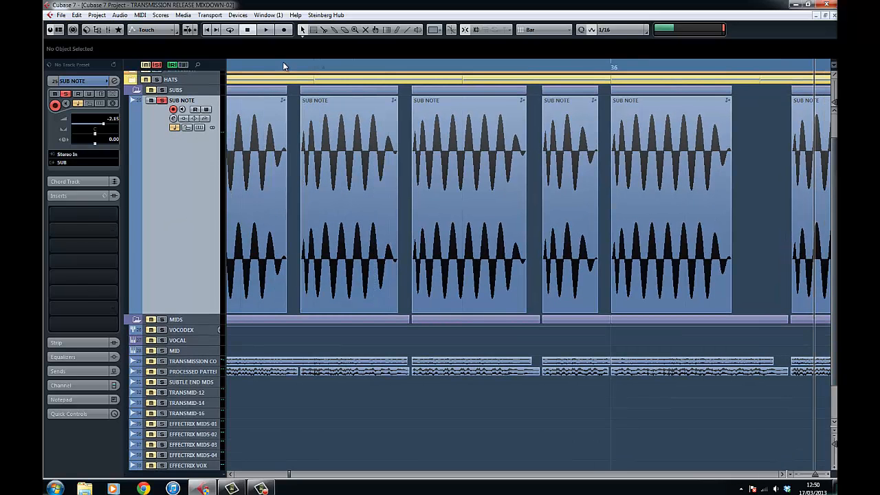
# Play the soloed SUB NOTE track from before bar 36 and follow its clips past bar 37.
pyautogui.press('space')
pyautogui.moveTo(479, 125); pyautogui.dragTo(300, 129)
pyautogui.moveTo(510, 124); pyautogui.dragTo(375, 131)
pyautogui.moveTo(446, 132); pyautogui.dragTo(371, 138)
pyautogui.press('g')
pyautogui.press('g')
pyautogui.press('g')
pyautogui.press('g')
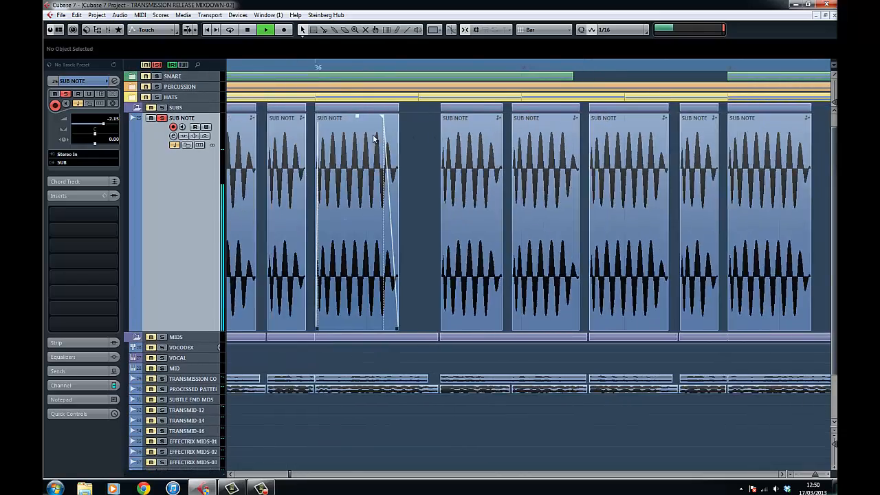
pyautogui.moveTo(446, 174); pyautogui.dragTo(353, 166)
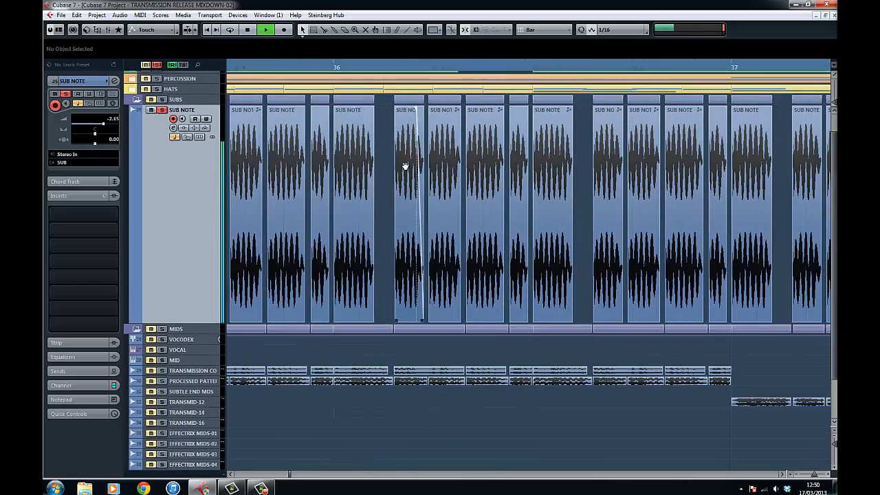
pyautogui.moveTo(411, 166); pyautogui.dragTo(328, 164)
pyautogui.moveTo(529, 169); pyautogui.dragTo(451, 171)
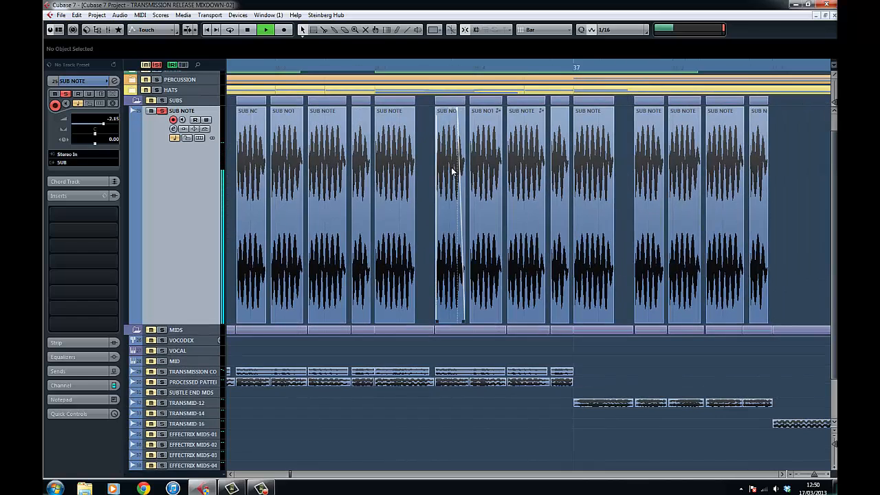
pyautogui.press('space')
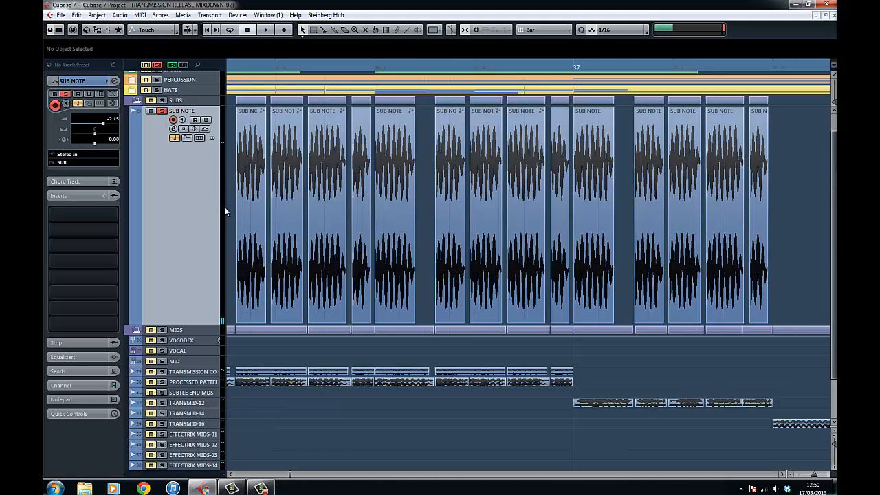
# Clear the SUB NOTE solo and solo the TRANSMISSION CO and PROCESSED PATTE tracks in the MIDS folder instead.
pyautogui.click(162, 111)
pyautogui.click(193, 371)
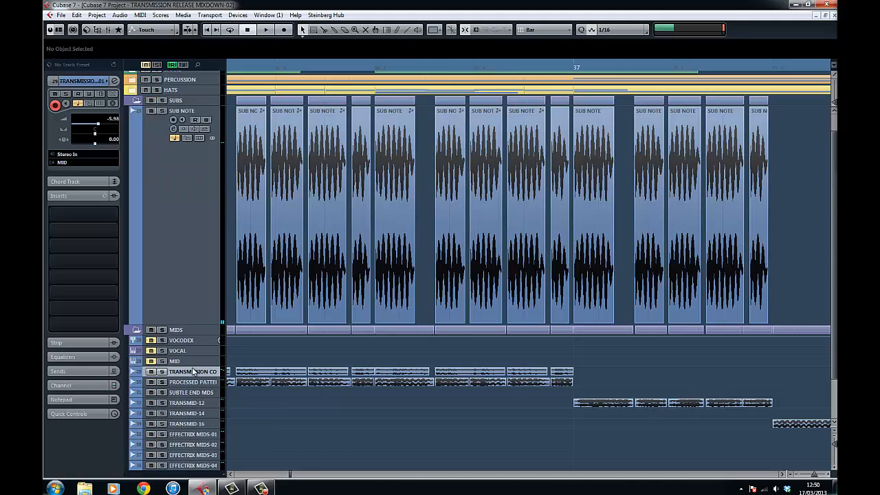
pyautogui.scroll(-2, 521, 296)
pyautogui.hscroll(-3, 521, 296)
pyautogui.scroll(-1, 522, 295)
pyautogui.hscroll(-2, 521, 296)
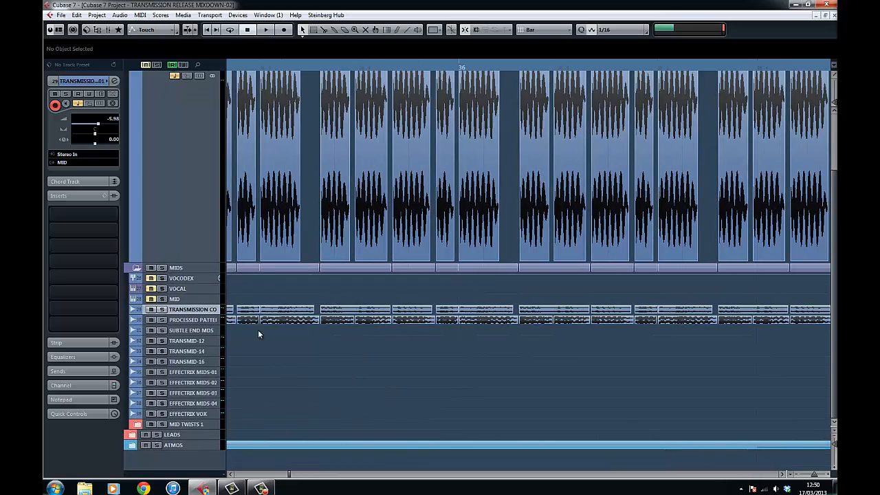
pyautogui.click(162, 309)
pyautogui.click(162, 320)
# Examine the MIDS tracks in a wider timeline view, working back from bar 35 to around bar 11.
pyautogui.hscroll(-3, 456, 297)
pyautogui.press('g')
pyautogui.press('g')
pyautogui.press('g')
pyautogui.press('g')
pyautogui.press('g')
pyautogui.press('g')
pyautogui.press('g')
pyautogui.press('g')
pyautogui.press('g')
pyautogui.press('g')
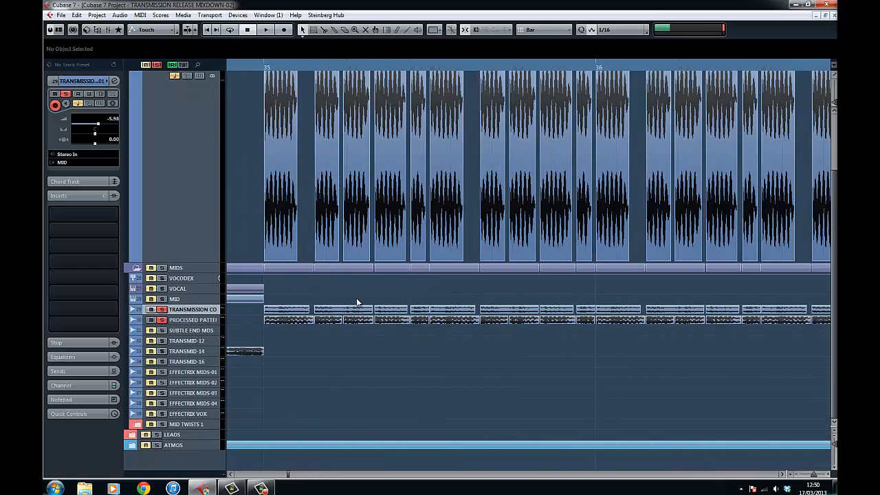
pyautogui.hscroll(-10, 344, 327)
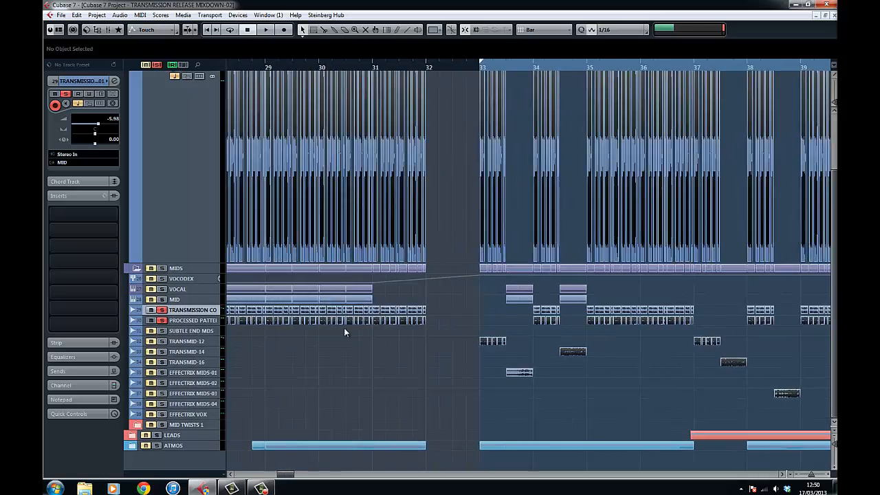
pyautogui.hscroll(-6, 406, 340)
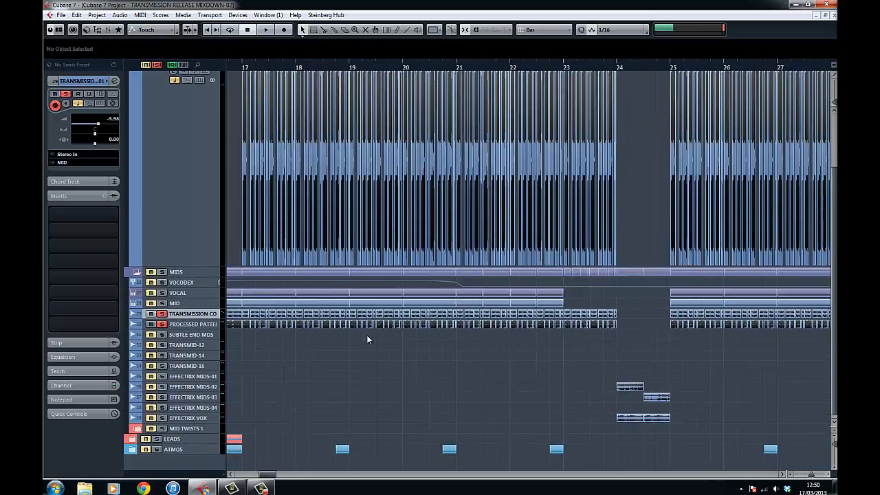
pyautogui.hscroll(-2, 454, 370)
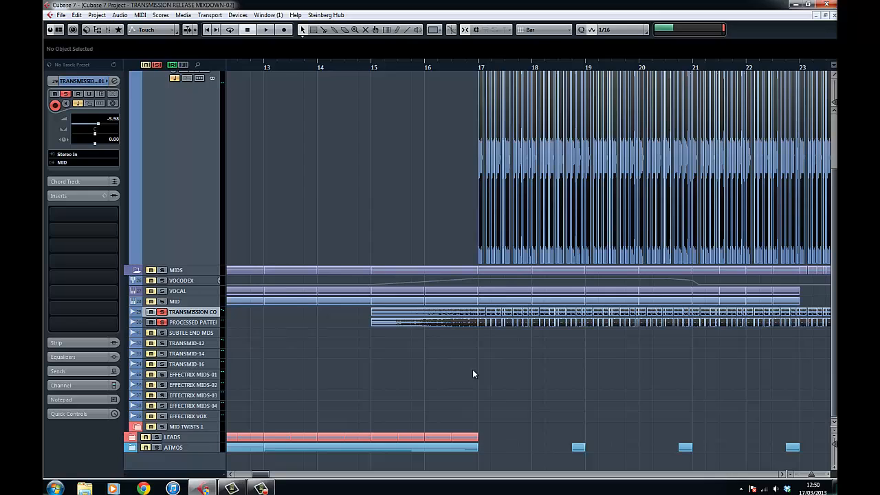
pyautogui.hscroll(-2, 469, 367)
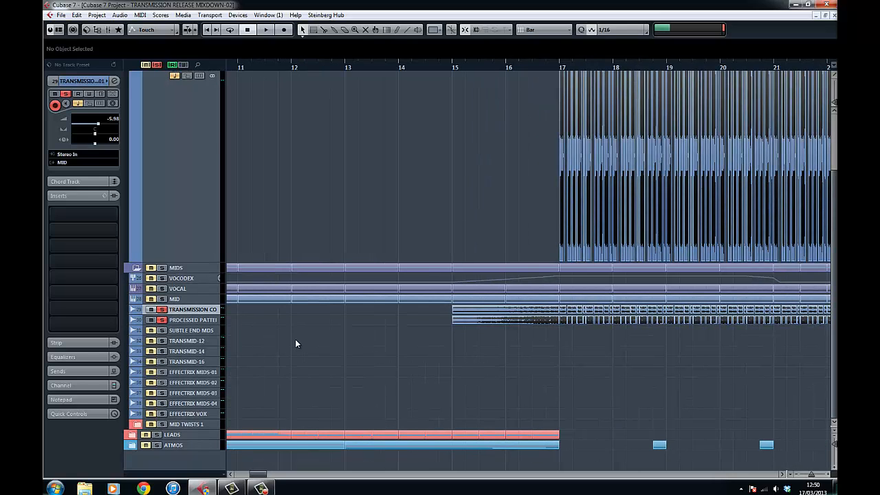
pyautogui.hscroll(-1, 323, 336)
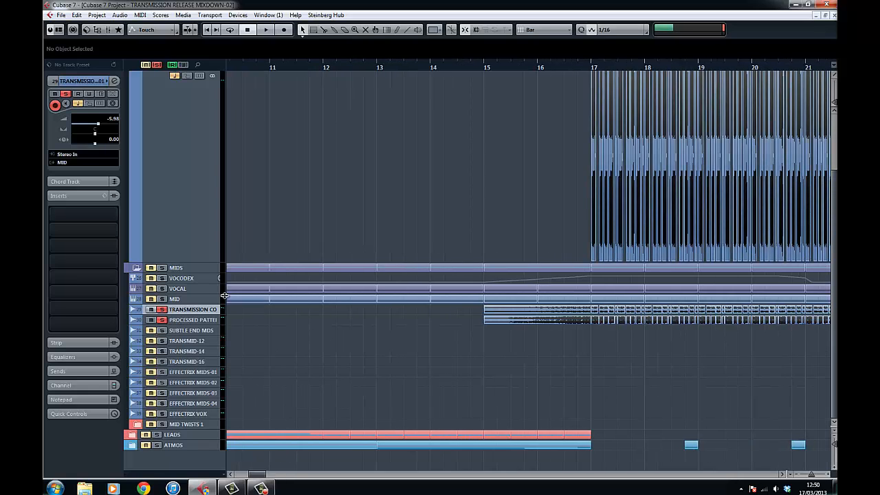
# Select the VOCODEX track to show its inserts and examine the MIDS tracks across bars 13 to 23.
pyautogui.click(189, 279)
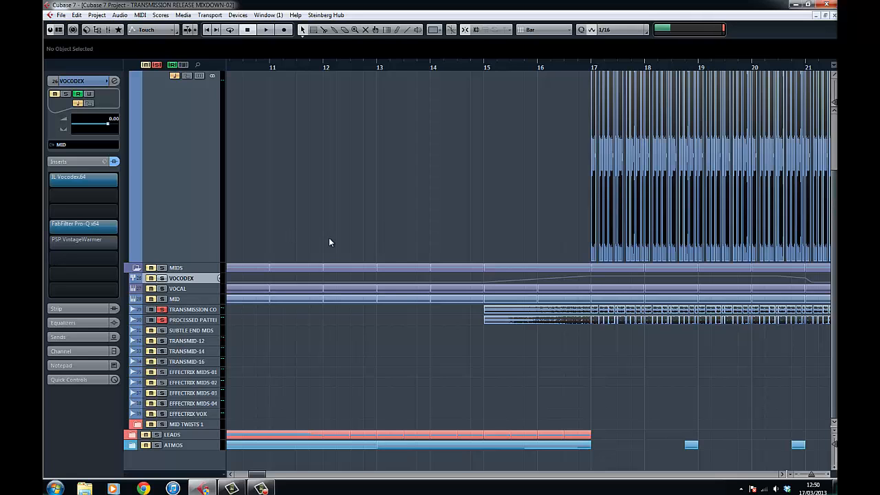
pyautogui.hscroll(4, 329, 241)
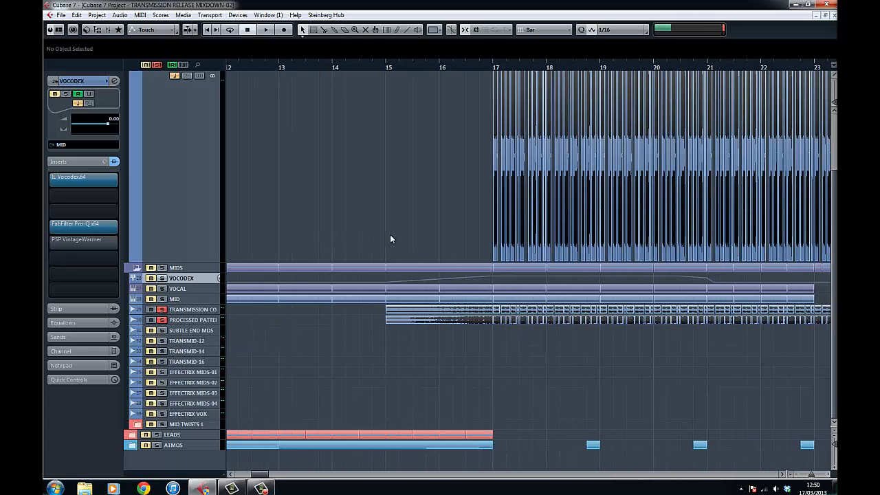
pyautogui.hscroll(1, 376, 236)
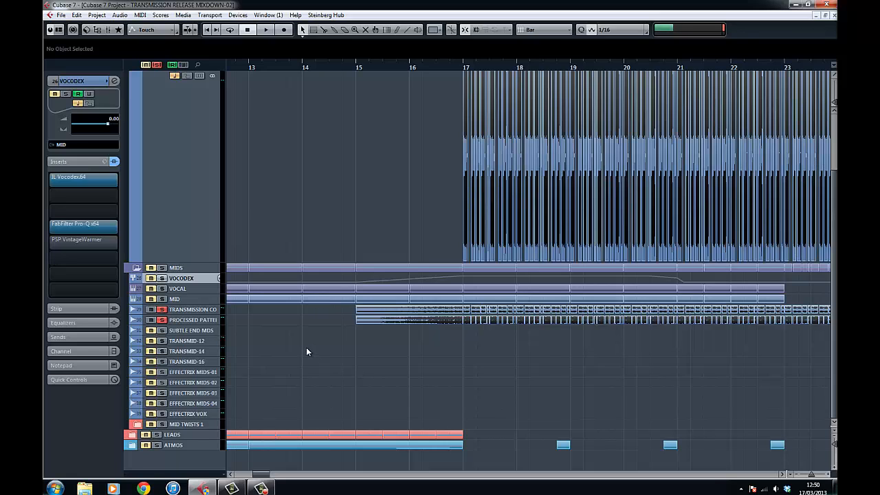
# Enlarge the VOCODEX, VOCAL and MID tracks together and select VOCODEX for a closer look around bars 14 to 18.
pyautogui.click(189, 300)
pyautogui.keyDown('shift'); pyautogui.click(190, 299); pyautogui.keyUp('shift')
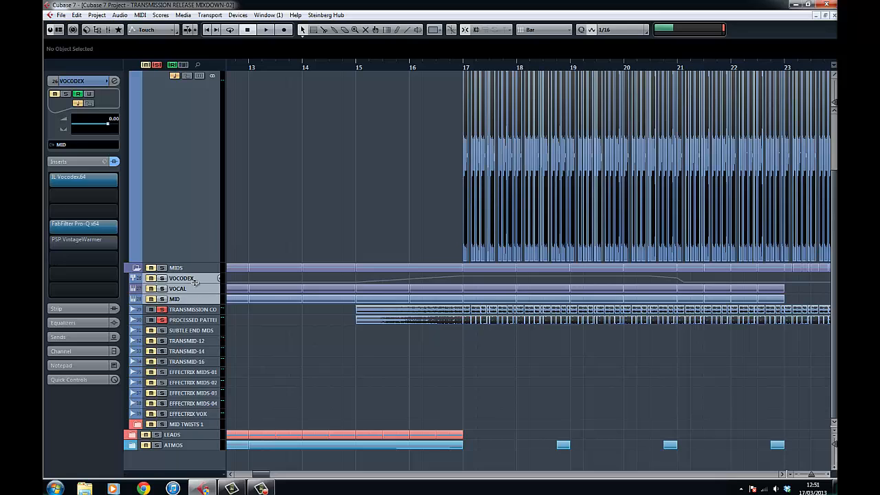
pyautogui.moveTo(195, 283); pyautogui.dragTo(197, 313)
pyautogui.moveTo(323, 220); pyautogui.dragTo(349, 187)
pyautogui.press('h')
pyautogui.press('h')
pyautogui.press('h')
pyautogui.press('h')
pyautogui.click(159, 255)
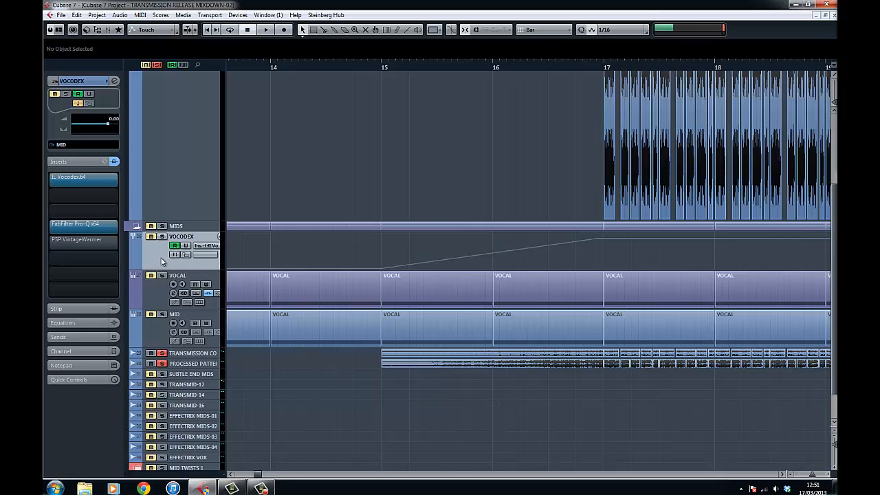
# Select the VOCAL track to show its inserts and examine its clips back towards bar 13.
pyautogui.click(151, 299)
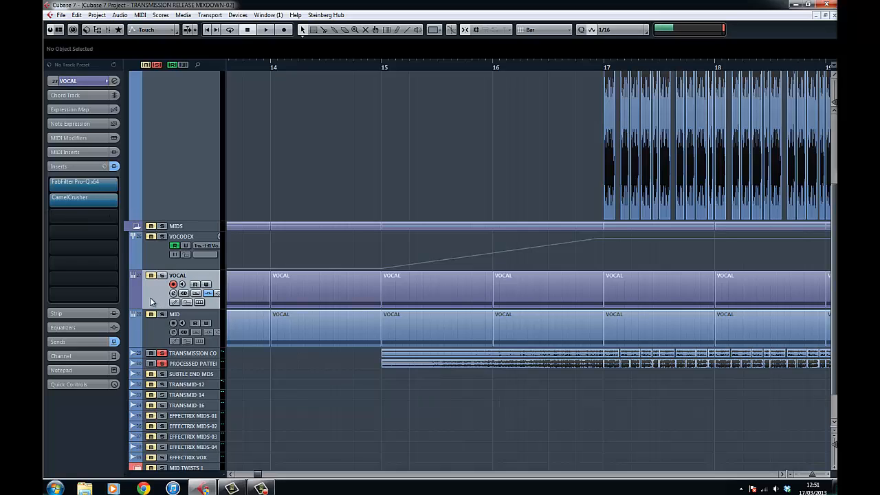
pyautogui.moveTo(306, 258); pyautogui.dragTo(452, 235)
pyautogui.scroll(-1, 362, 277)
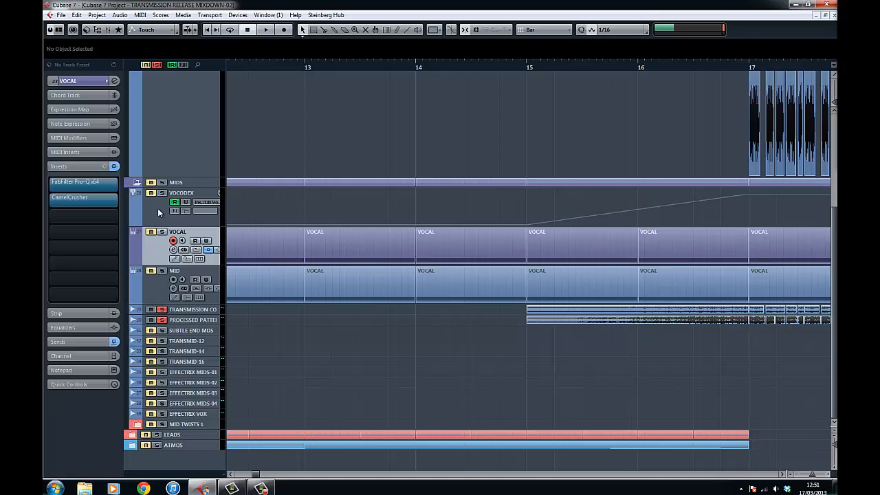
# Open the MID track's shortcircuit instrument and display the settings of the PHANTOM VISION MIDS-05 sample.
pyautogui.click(156, 295)
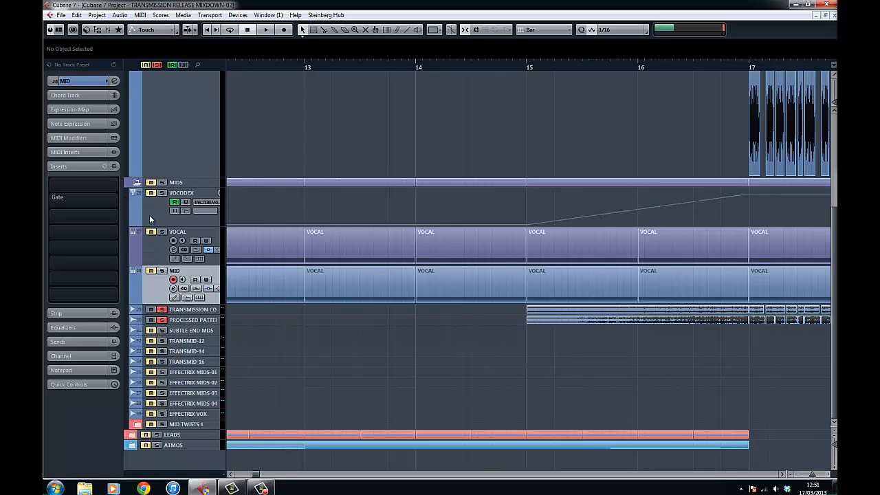
pyautogui.click(93, 83)
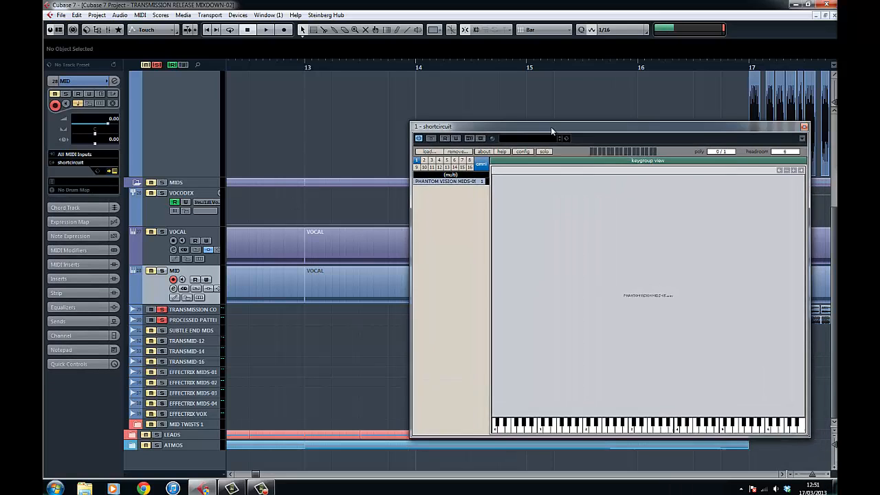
pyautogui.click(445, 185)
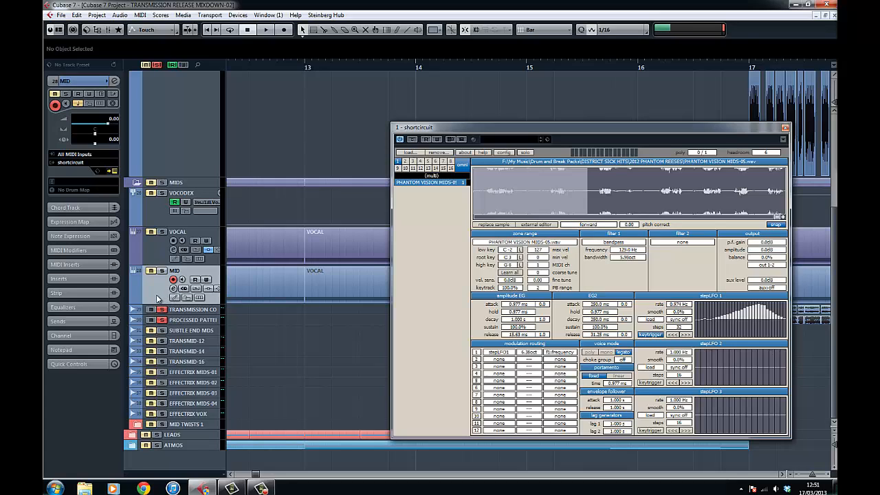
# Solo the VOCODEX and MID tracks and close the shortcircuit instrument window.
pyautogui.click(156, 216)
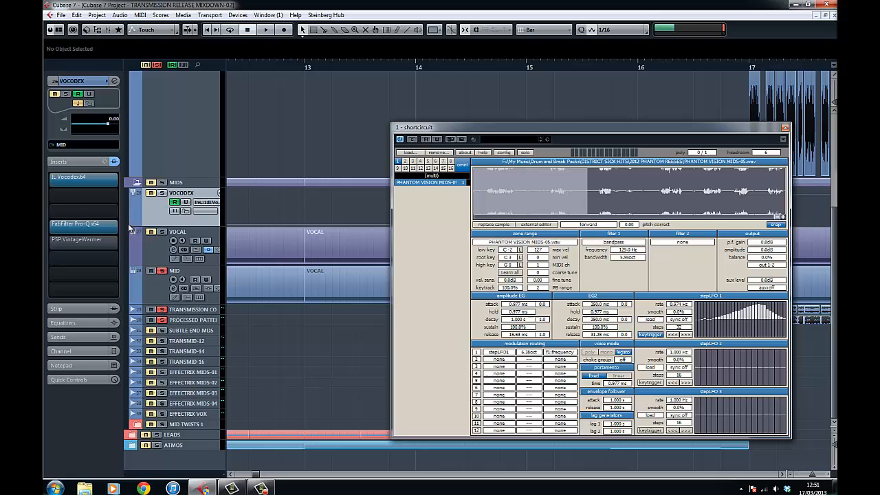
pyautogui.click(152, 286)
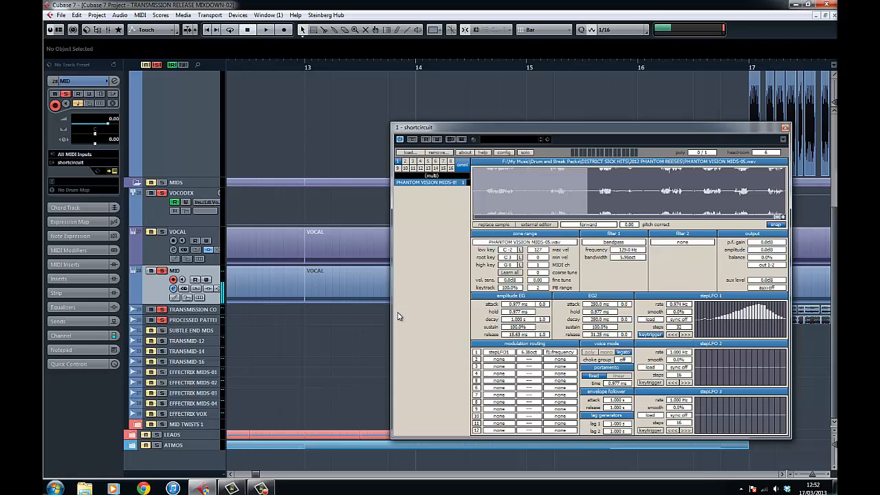
pyautogui.click(785, 127)
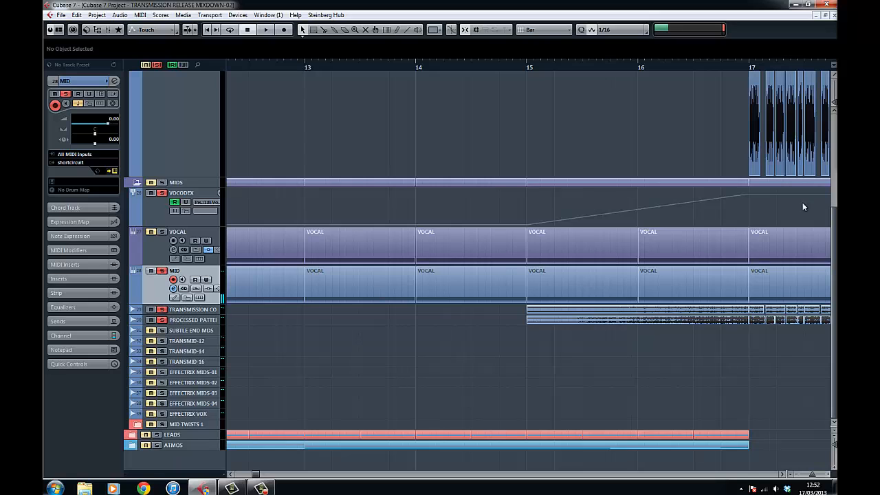
# Clear the MID solo, set the locators around its bar 17 clip and play the soloed tracks past bar 18.
pyautogui.hscroll(6, 663, 336)
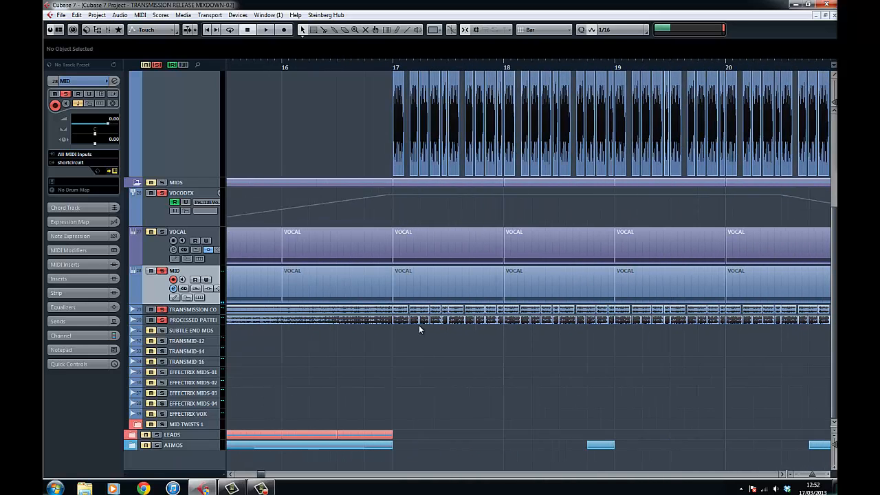
pyautogui.click(162, 271)
pyautogui.click(426, 296)
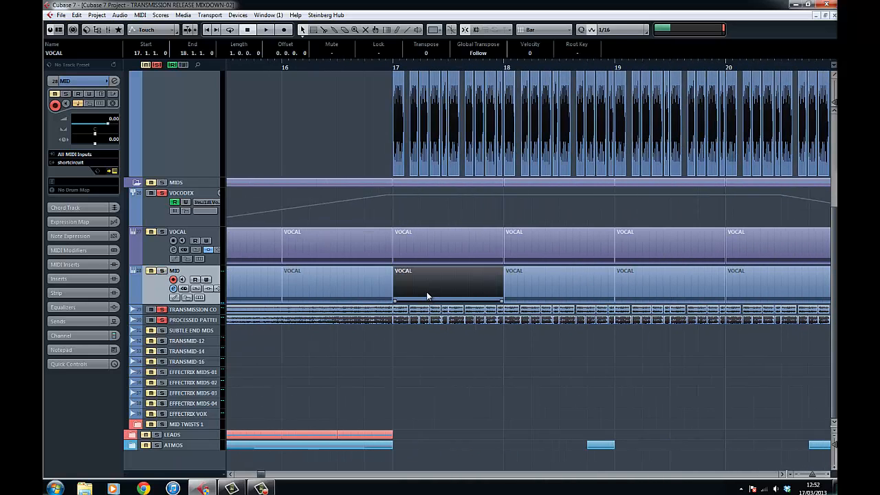
pyautogui.press('p')
pyautogui.press('space')
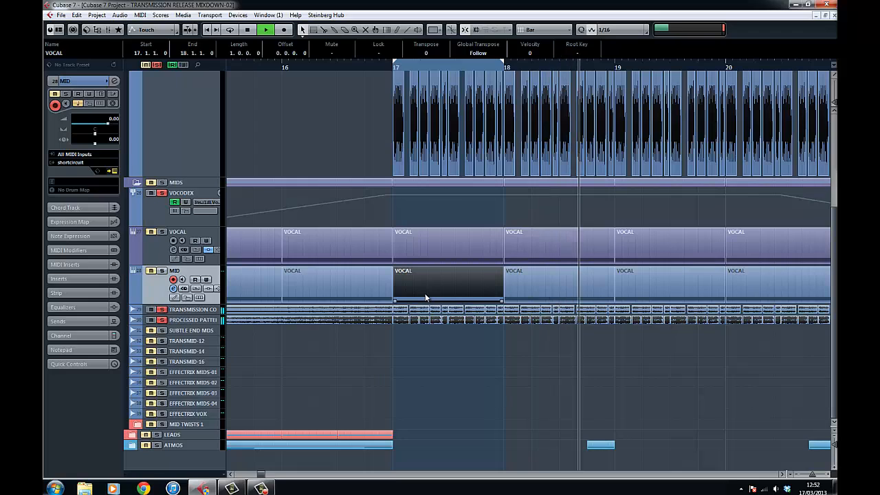
pyautogui.press('space')
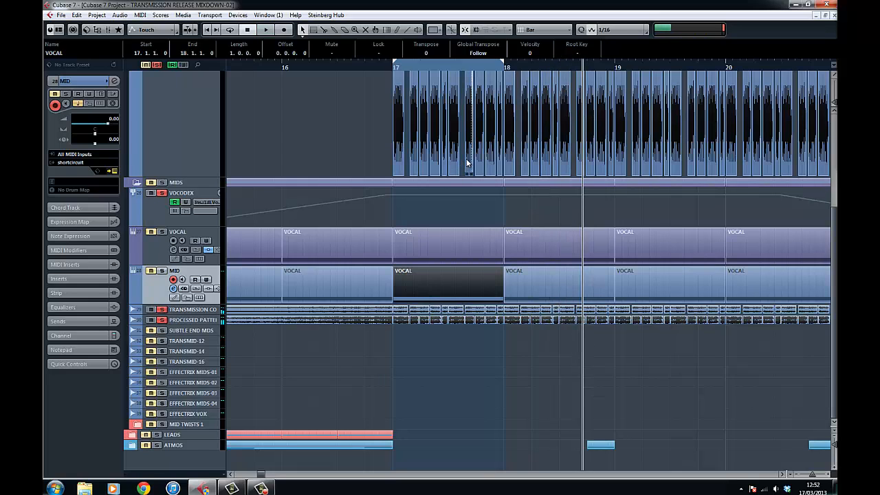
pyautogui.hscroll(-1, 433, 209)
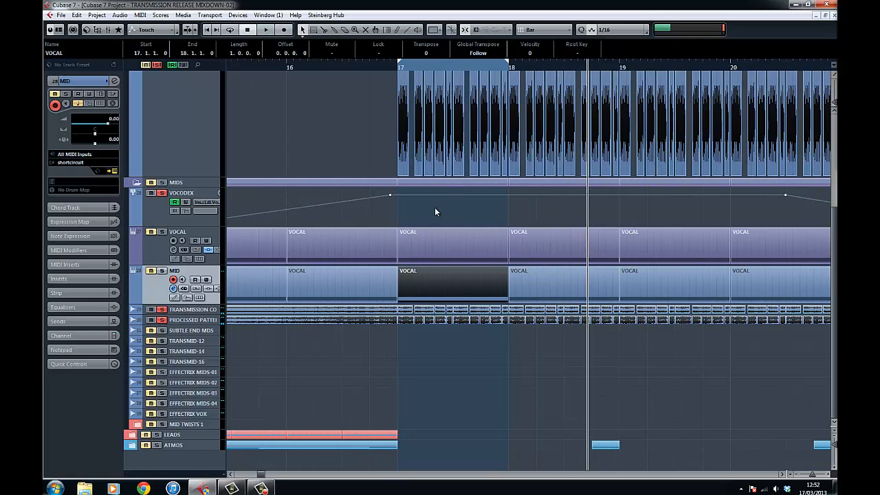
# Select the VOCODEX track and examine its insert automation curve rising from bar 15 to bar 17.
pyautogui.click(155, 219)
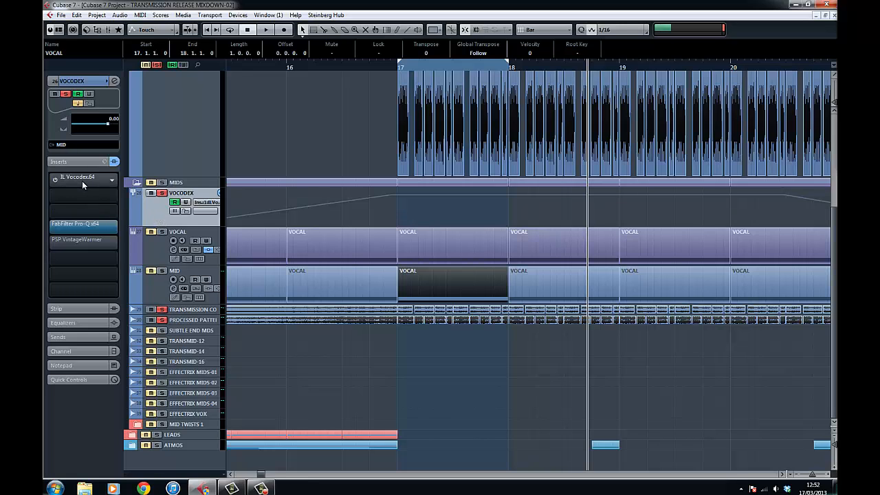
pyautogui.hscroll(-2, 361, 203)
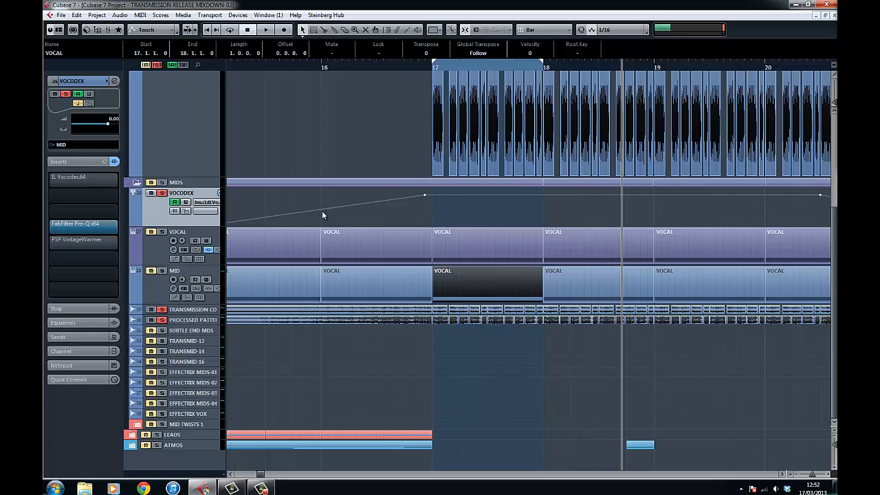
pyautogui.moveTo(322, 211); pyautogui.dragTo(412, 206)
pyautogui.press('g')
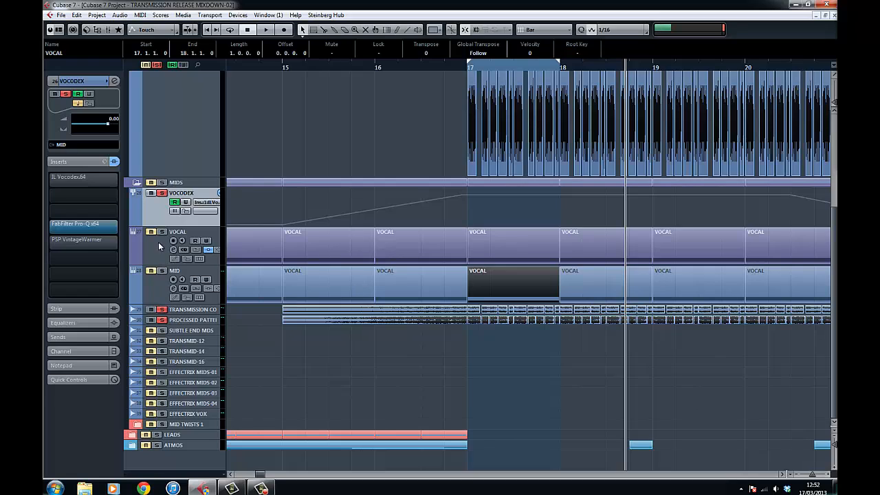
# Clear the VOCODEX solo, review the MID track's shortcircuit sampler settings and close the instrument window.
pyautogui.click(161, 289)
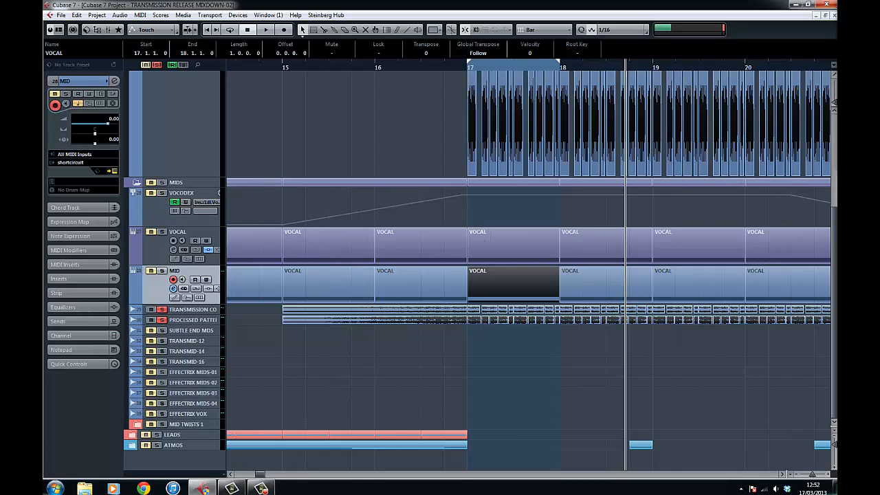
pyautogui.moveTo(729, 152); pyautogui.dragTo(651, 131)
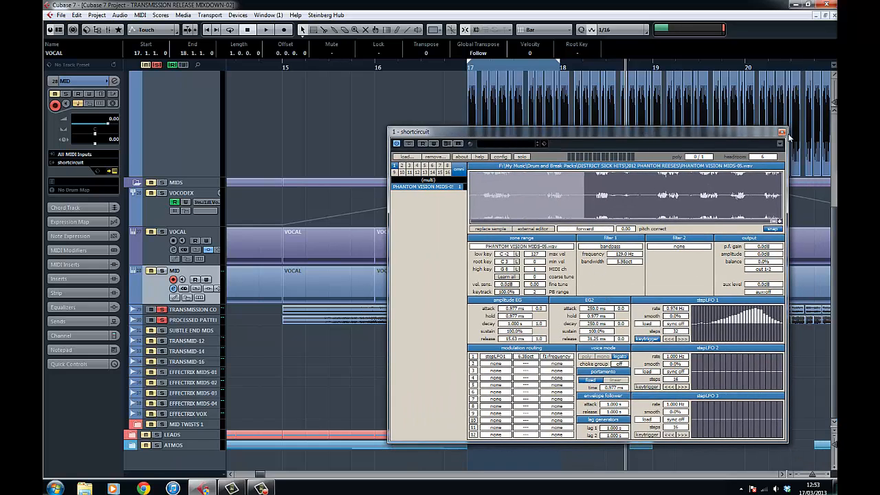
pyautogui.click(782, 132)
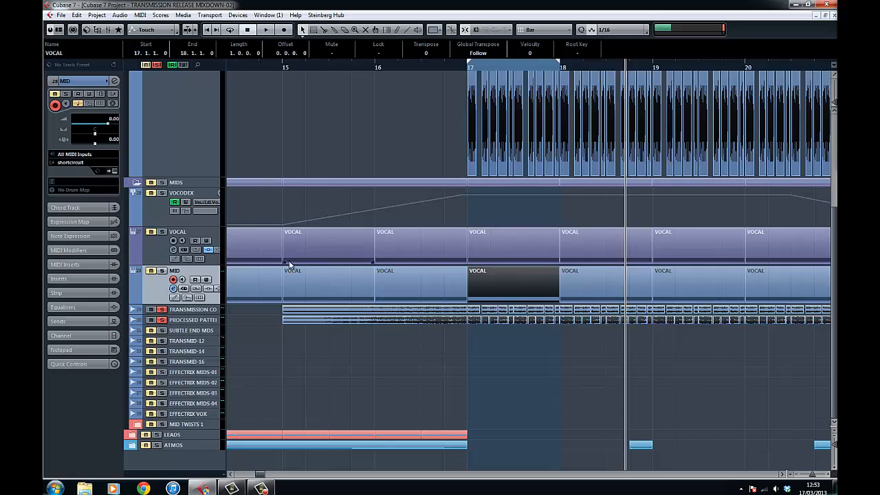
# Enlarge the TRANSMISSION CO and PROCESSED PATTE tracks together to show their waveforms.
pyautogui.click(200, 311)
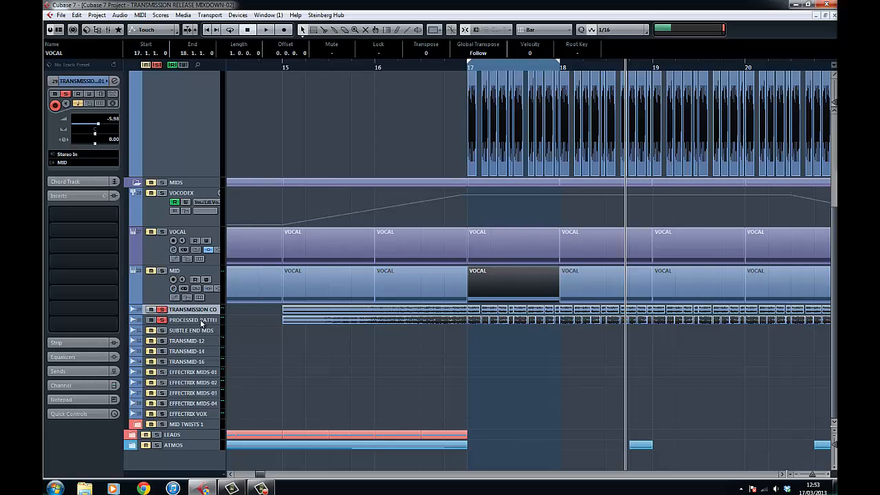
pyautogui.keyDown('shift'); pyautogui.click(200, 320); pyautogui.keyUp('shift')
pyautogui.moveTo(210, 314); pyautogui.dragTo(212, 382)
pyautogui.scroll(-5, 321, 267)
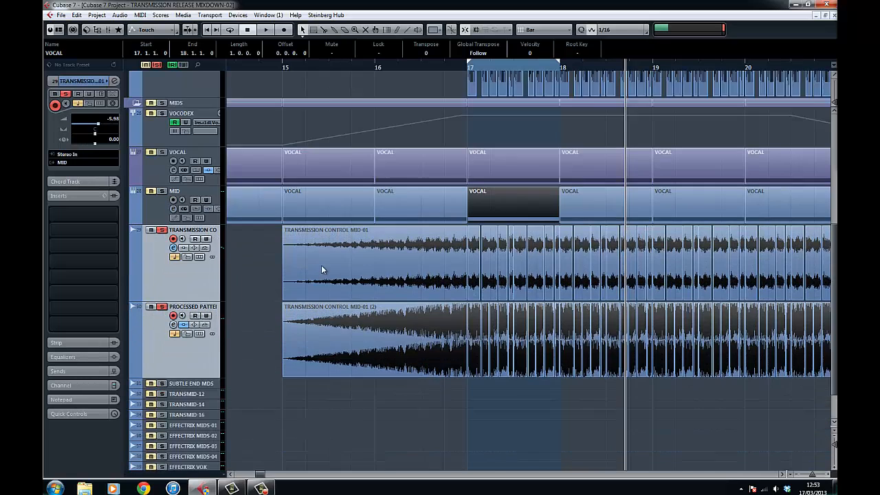
# Select only the TRANSMISSION CO track and place the playback position just before bar 17.
pyautogui.click(210, 285)
pyautogui.click(188, 235)
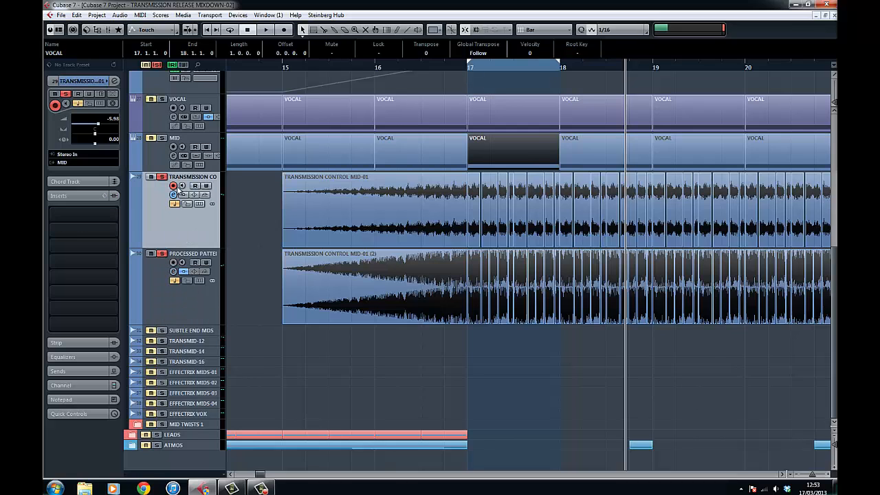
pyautogui.click(453, 66)
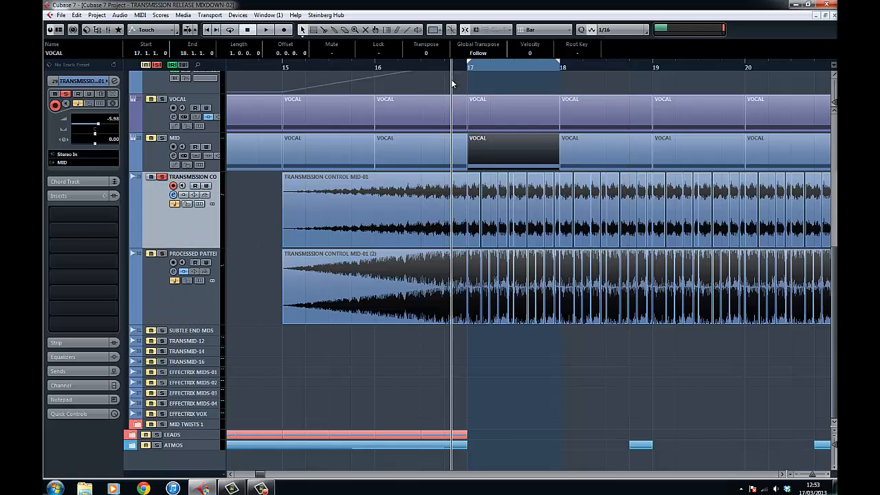
# Select the PROCESSED PATTE track, with its solo cleared, and review its FabFilter Pro-Q insert before closing it.
pyautogui.click(177, 312)
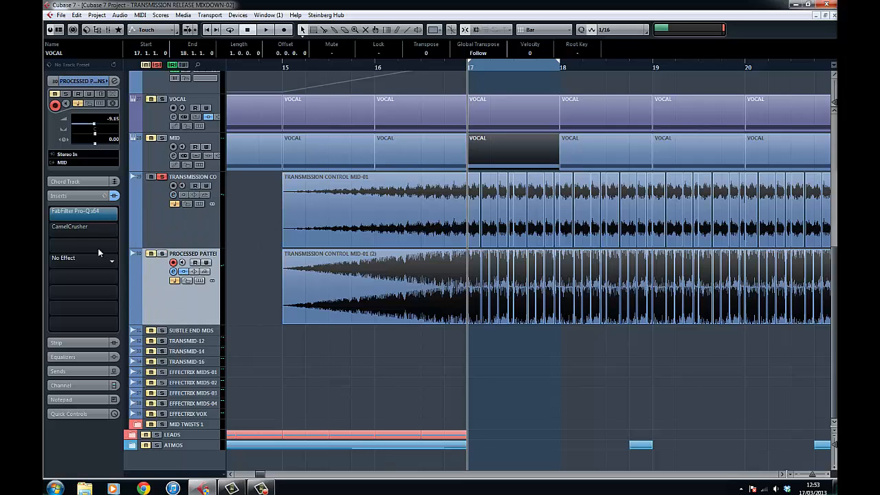
pyautogui.click(84, 217)
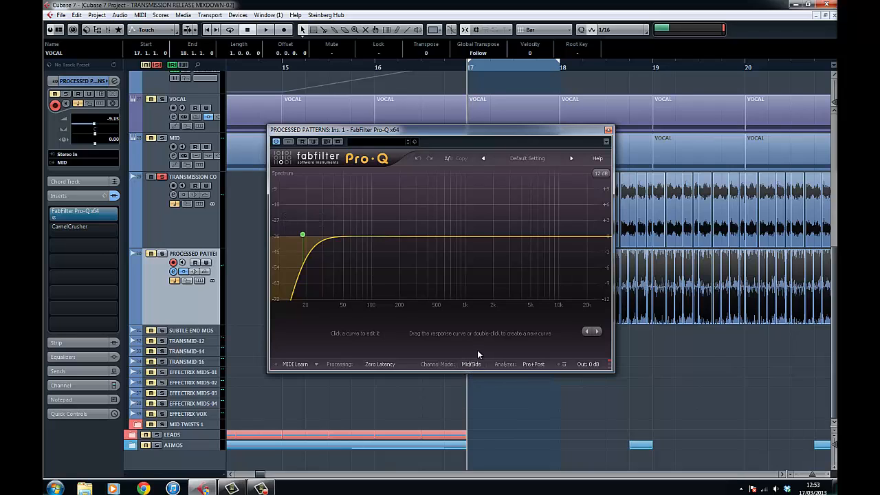
pyautogui.click(609, 130)
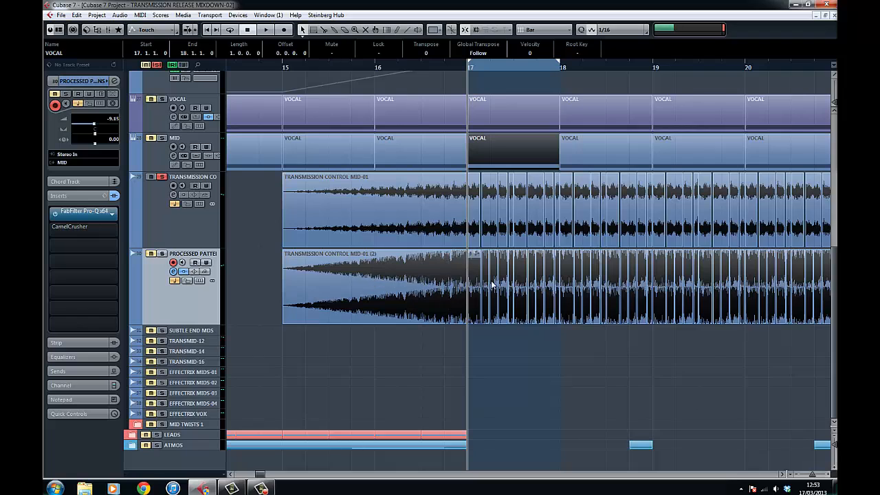
# Turn on cycle playback and extend the loop range to cover bars 17 to 19.
pyautogui.hscroll(2, 457, 282)
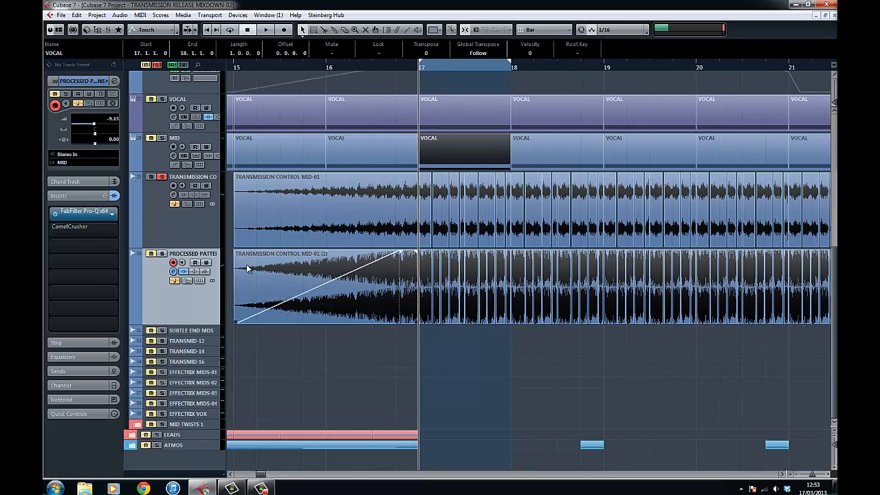
pyautogui.moveTo(390, 68); pyautogui.dragTo(380, 88)
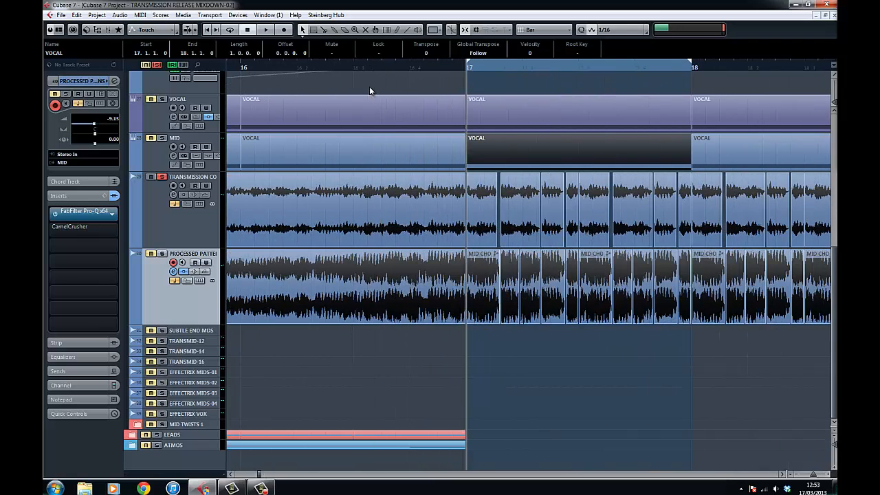
pyautogui.click(229, 30)
pyautogui.hscroll(3, 363, 132)
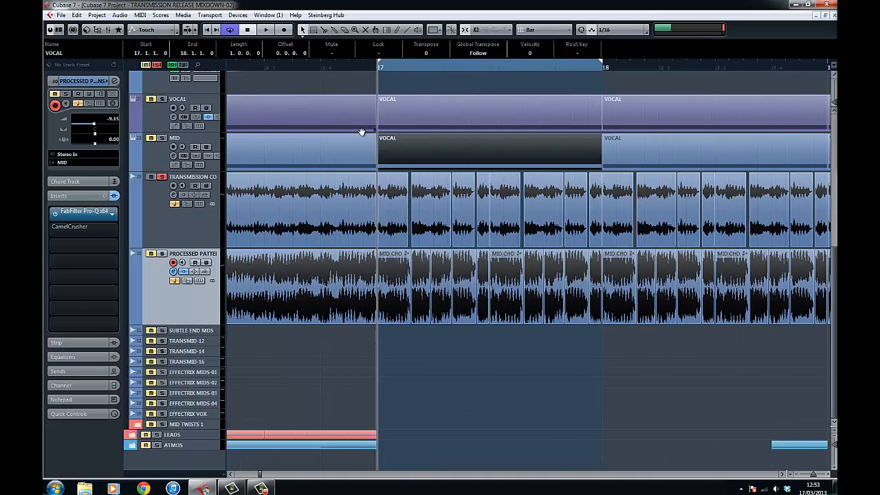
pyautogui.moveTo(561, 65); pyautogui.dragTo(832, 95)
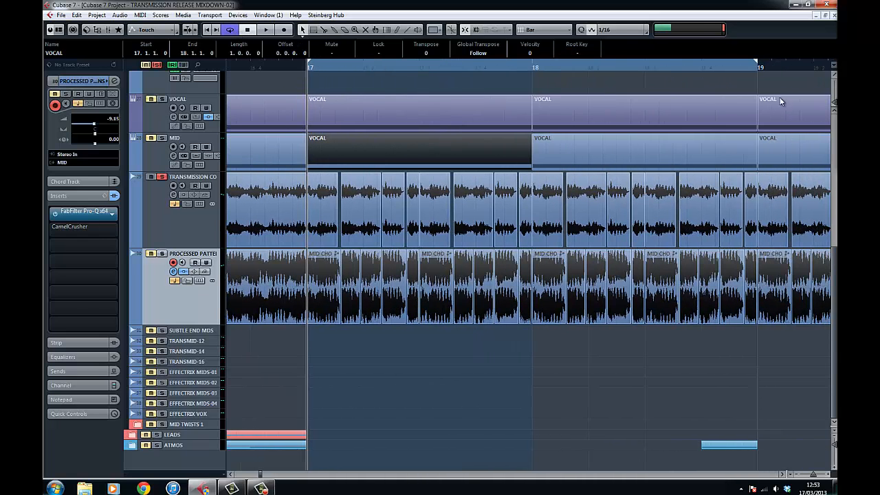
# Select the soloed TRANSMISSION CO track and play it from bar 17 to past bar 18.
pyautogui.click(203, 242)
pyautogui.press('space')
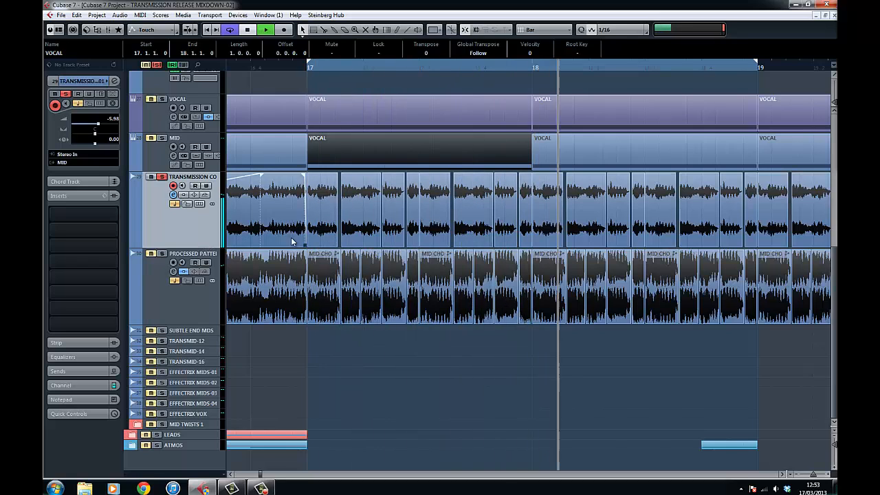
pyautogui.press('space')
# Solo PROCESSED PATTE instead of TRANSMISSION CO and play it within the bar 17 to 19 loop.
pyautogui.click(161, 253)
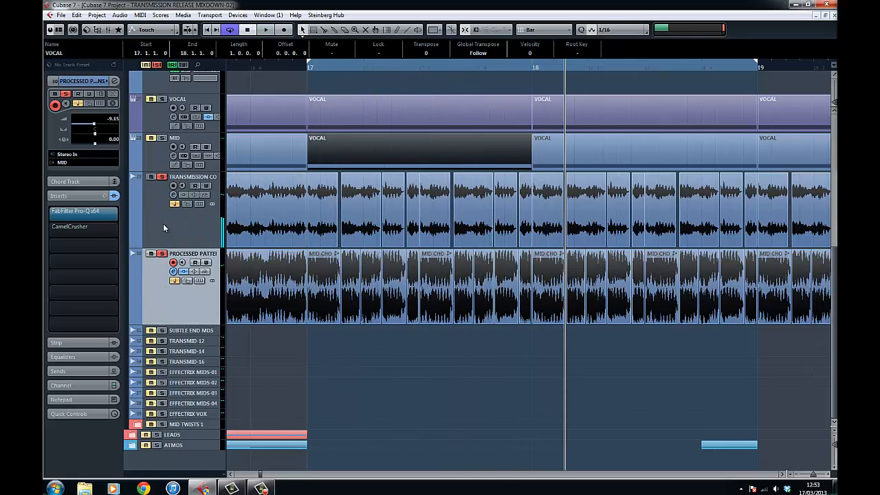
pyautogui.click(162, 177)
pyautogui.press('space')
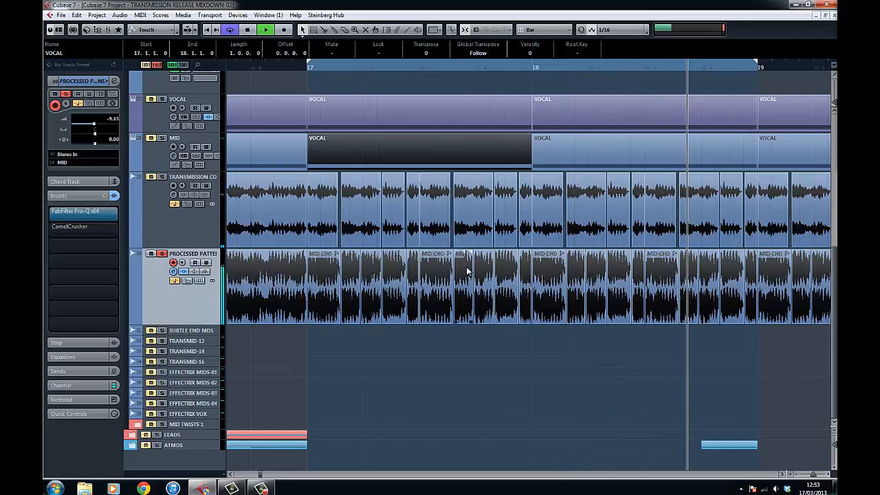
# Stop playback and examine the chopped MID CHOPPD slices on the PROCESSED PATTE track close up within bar 17.
pyautogui.press('space')
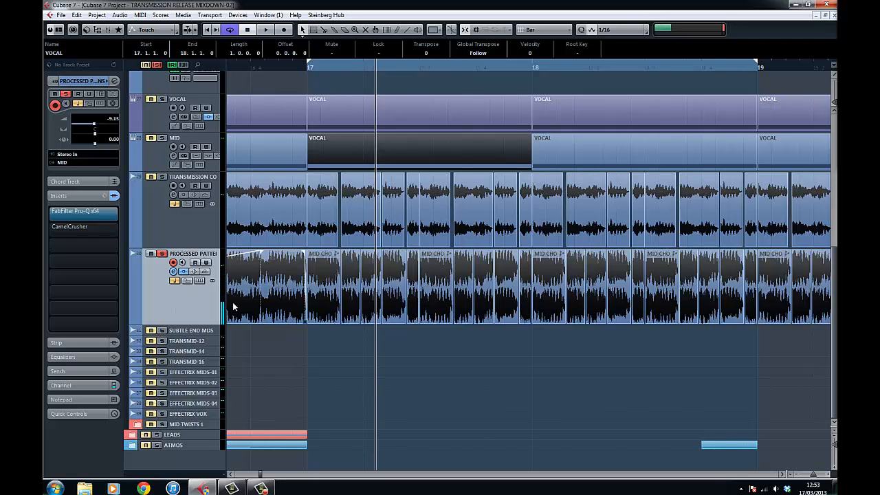
pyautogui.scroll(2, 232, 304)
pyautogui.moveTo(480, 339); pyautogui.dragTo(529, 340)
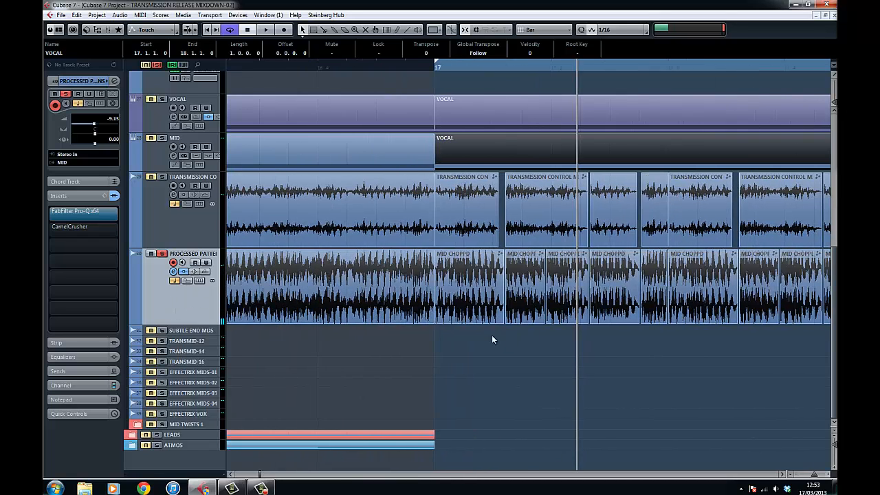
pyautogui.press('h')
pyautogui.press('h')
pyautogui.press('h')
pyautogui.press('h')
pyautogui.press('h')
pyautogui.press('h')
pyautogui.press('h')
pyautogui.press('h')
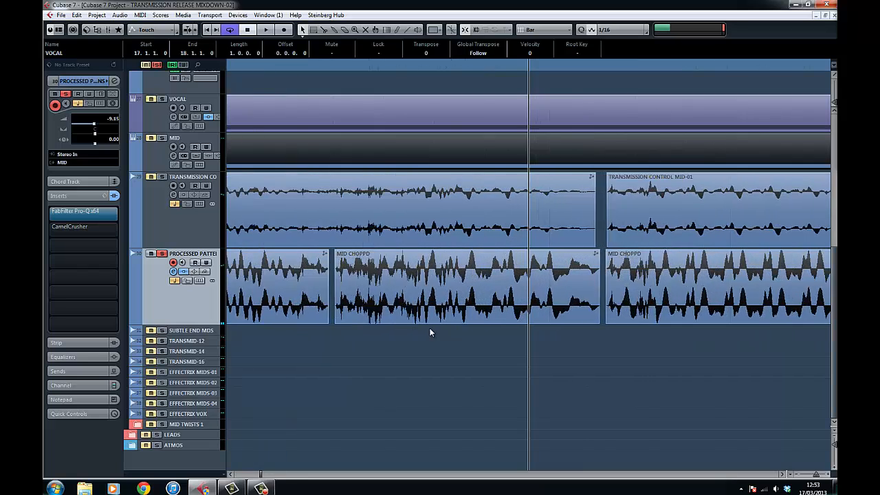
pyautogui.moveTo(408, 296); pyautogui.dragTo(437, 294)
pyautogui.moveTo(690, 290); pyautogui.dragTo(502, 293)
# Review the chopped pattern on both audio tracks from bar 15 onwards and clear the solo on PROCESSED PATTE.
pyautogui.press('g')
pyautogui.press('g')
pyautogui.press('g')
pyautogui.press('g')
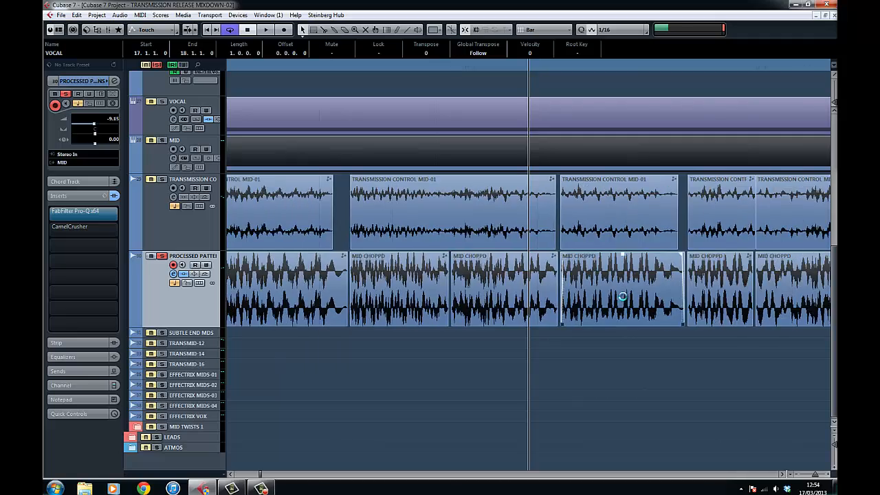
pyautogui.press('g')
pyautogui.press('g')
pyautogui.press('g')
pyautogui.press('g')
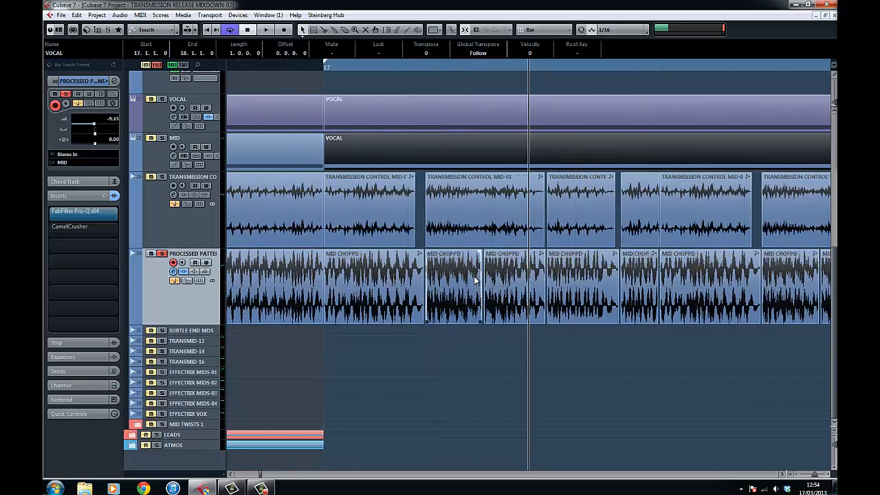
pyautogui.press('g')
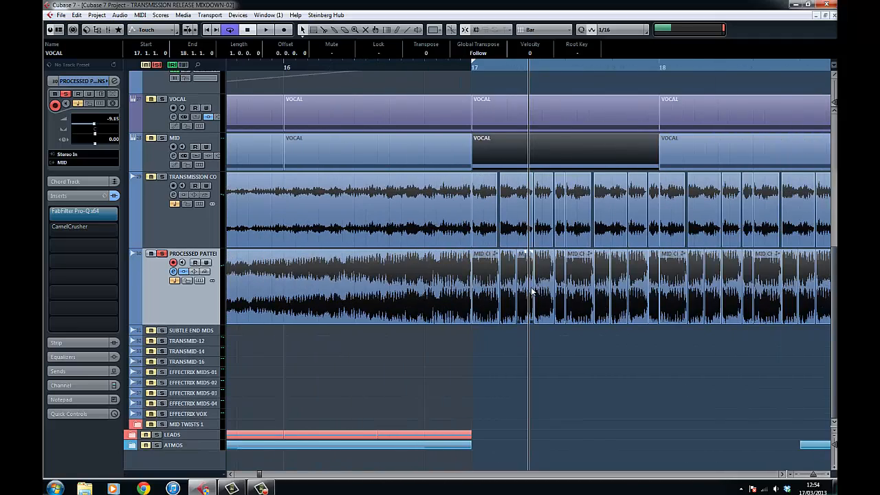
pyautogui.hscroll(1, 604, 317)
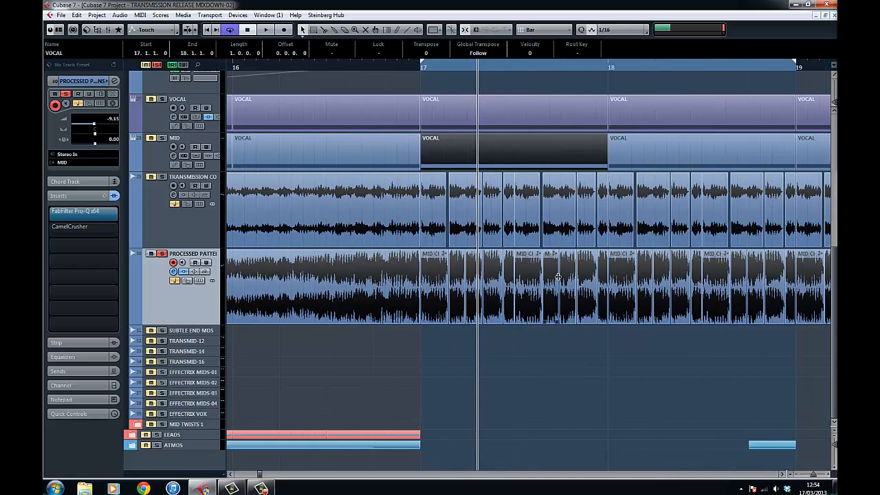
pyautogui.press('g')
pyautogui.press('g')
pyautogui.moveTo(628, 348); pyautogui.dragTo(544, 360)
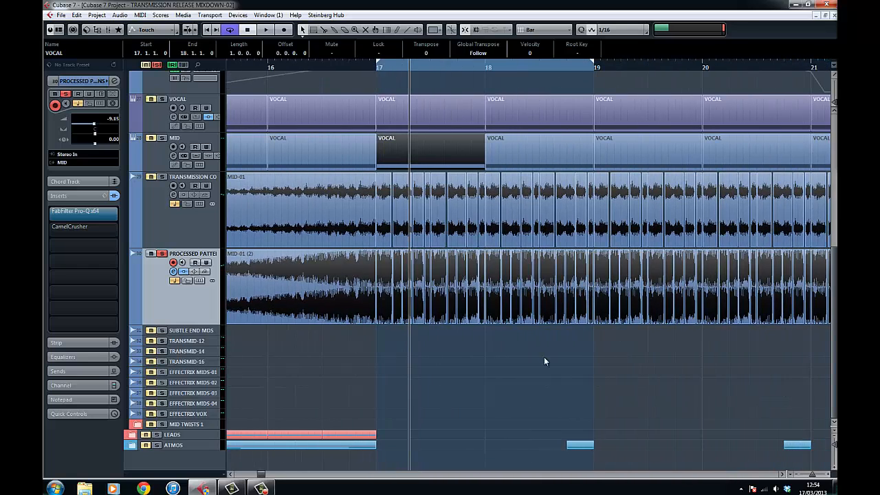
pyautogui.press('g')
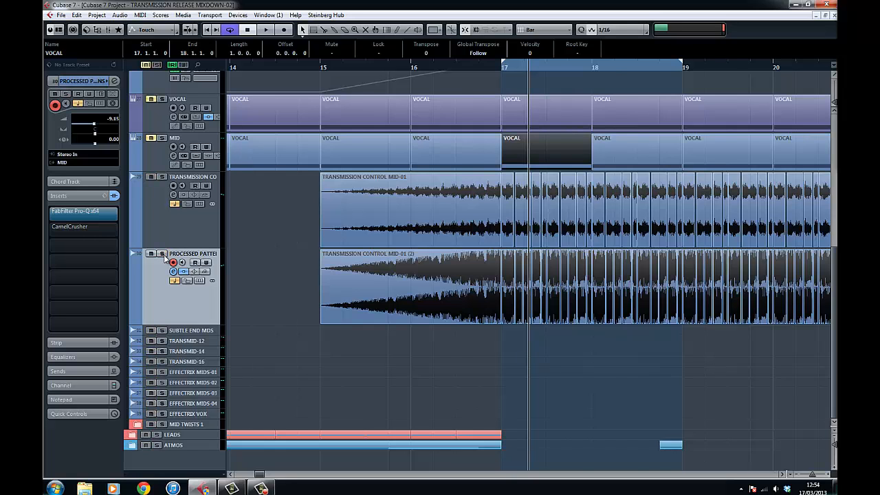
pyautogui.press('g')
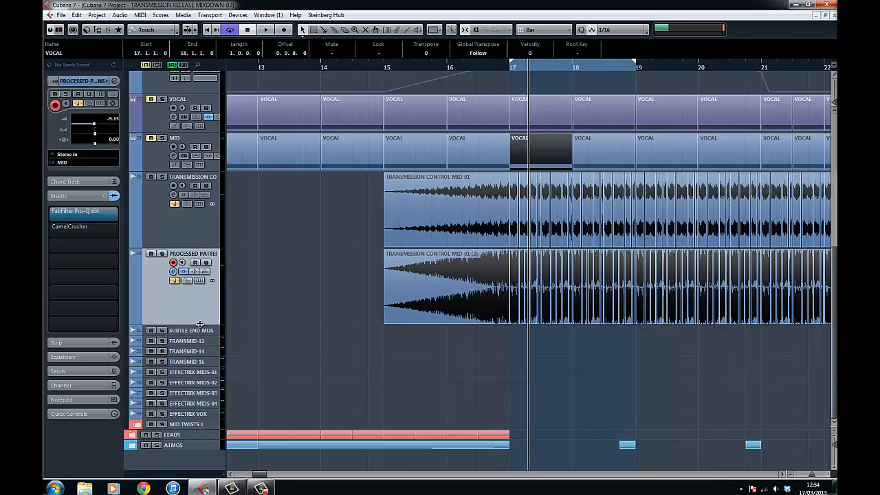
# Select the MID CHOPPD slices that make up bar 17 on the PROCESSED PATTE track.
pyautogui.press('h')
pyautogui.press('h')
pyautogui.press('h')
pyautogui.press('h')
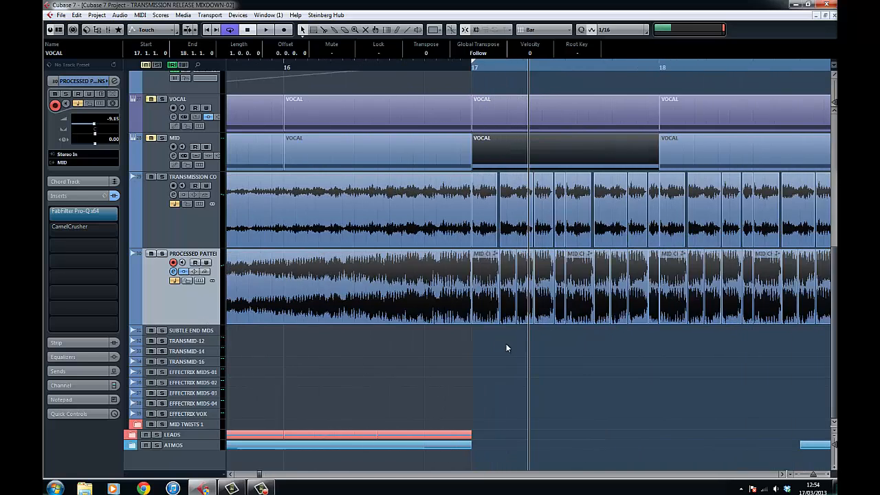
pyautogui.press('h')
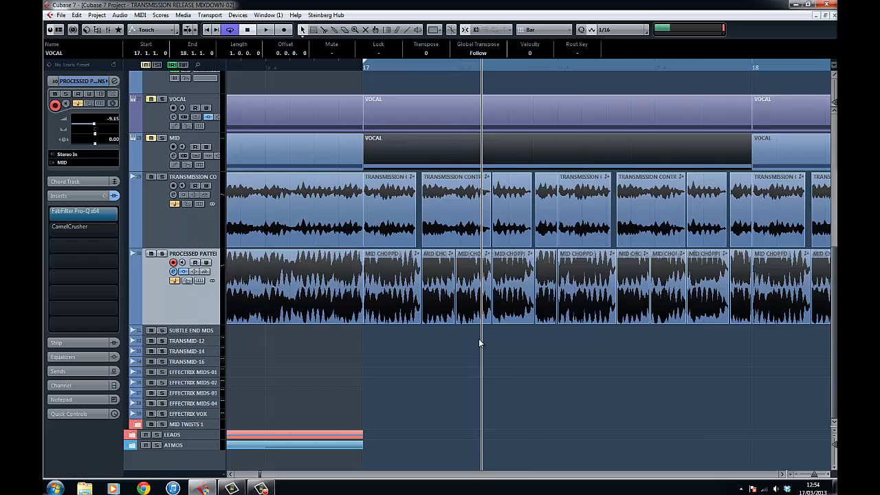
pyautogui.press('h')
pyautogui.press('h')
pyautogui.press('h')
pyautogui.press('h')
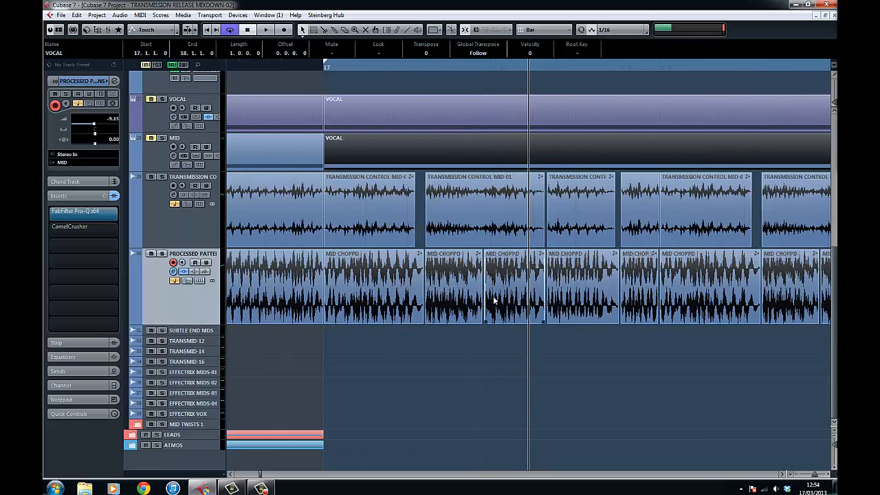
pyautogui.press('h')
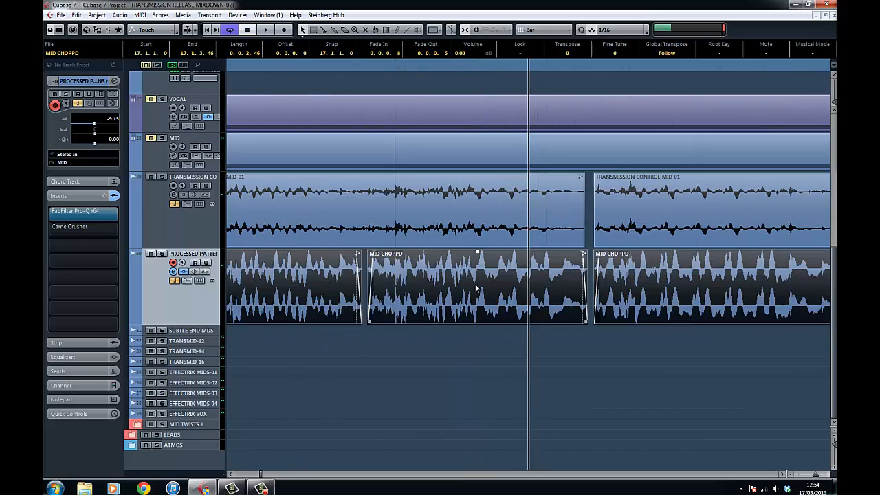
pyautogui.click(481, 302)
# Compare the selected bar 17 slices with the pattern's repeats up to bar 24 and clear the selection.
pyautogui.press('g')
pyautogui.press('g')
pyautogui.press('g')
pyautogui.press('g')
pyautogui.press('g')
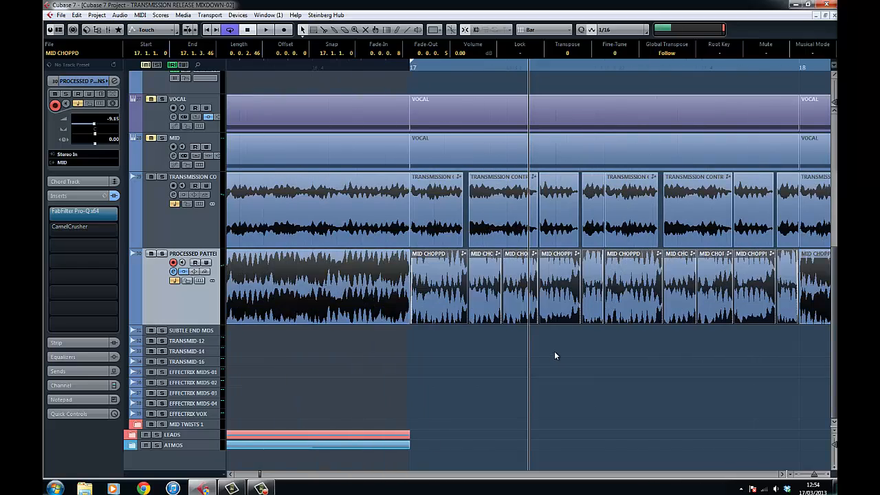
pyautogui.press('g')
pyautogui.press('g')
pyautogui.press('g')
pyautogui.press('g')
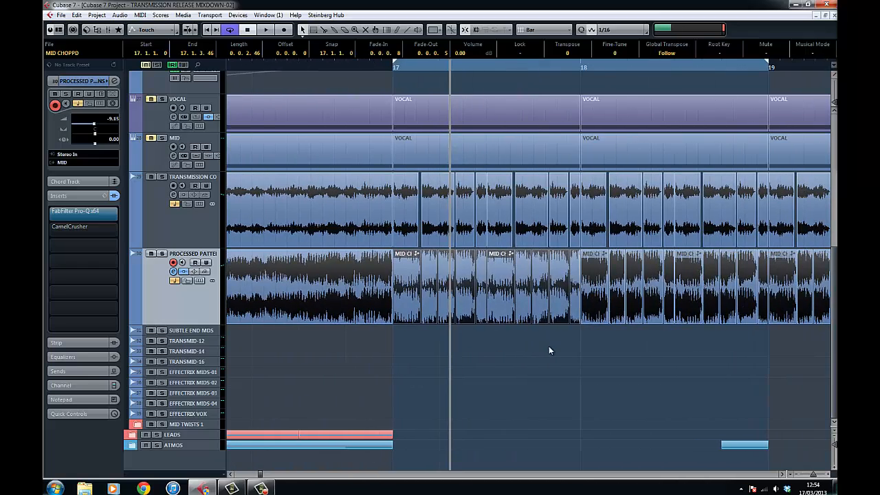
pyautogui.press('g')
pyautogui.press('g')
pyautogui.press('g')
pyautogui.hscroll(2, 550, 335)
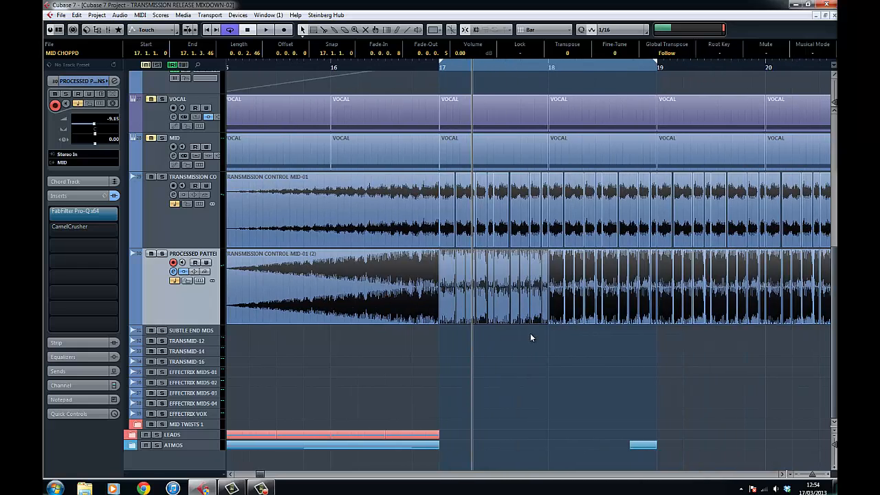
pyautogui.press('g')
pyautogui.press('g')
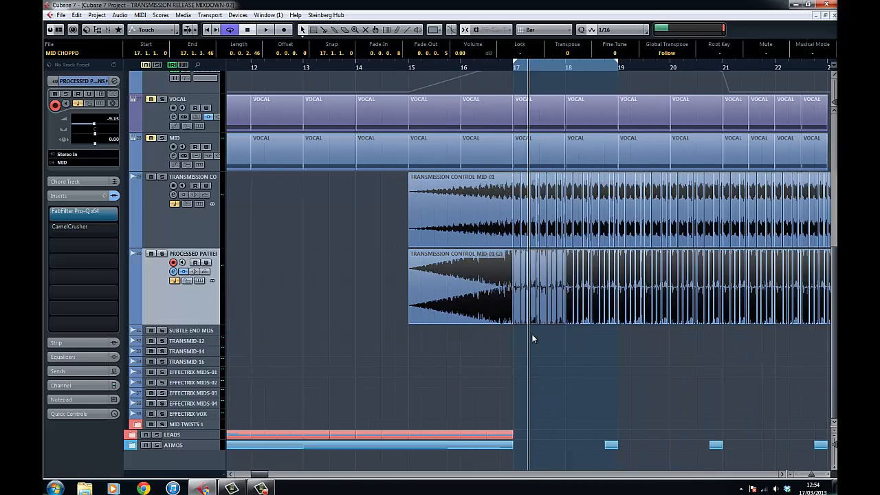
pyautogui.hscroll(2, 556, 338)
pyautogui.moveTo(587, 347); pyautogui.dragTo(534, 356)
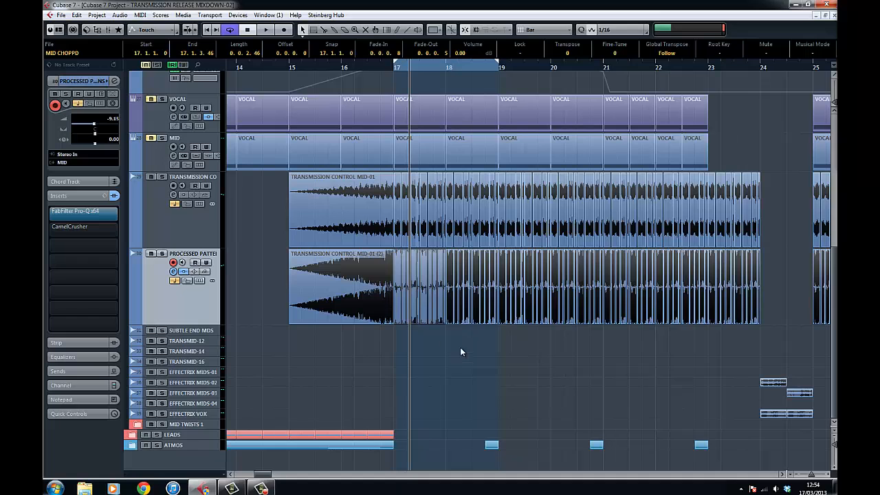
pyautogui.moveTo(460, 347); pyautogui.dragTo(441, 349)
pyautogui.click(441, 348)
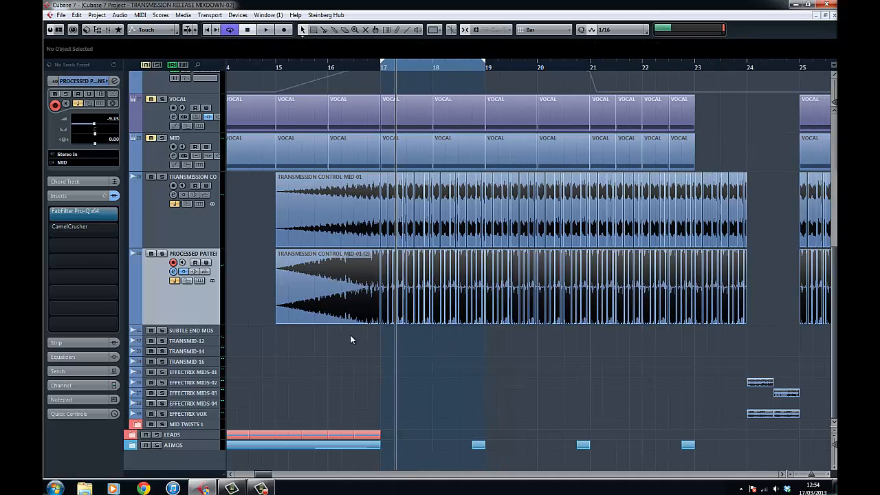
# Loop bars 24 to 25 around the selected Effectrix events, play the section, and mute the EFFECTRIX VOX track.
pyautogui.hscroll(5, 441, 334)
pyautogui.hscroll(-1, 417, 354)
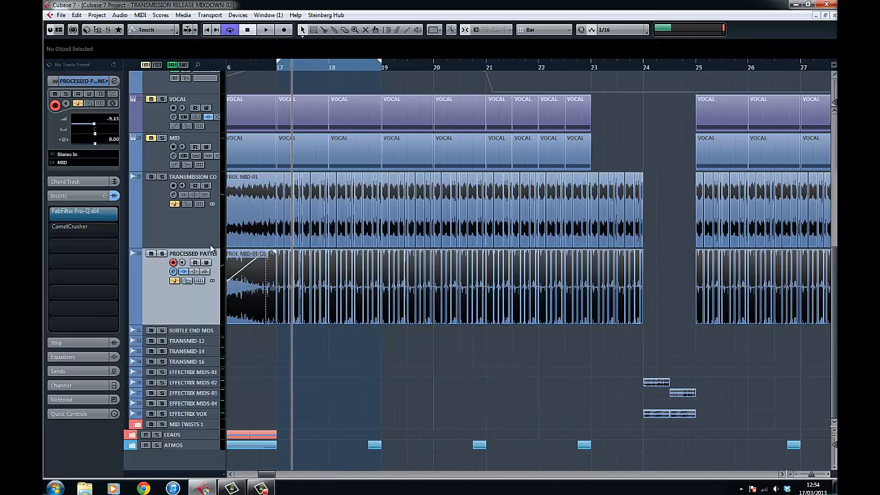
pyautogui.hscroll(7, 463, 335)
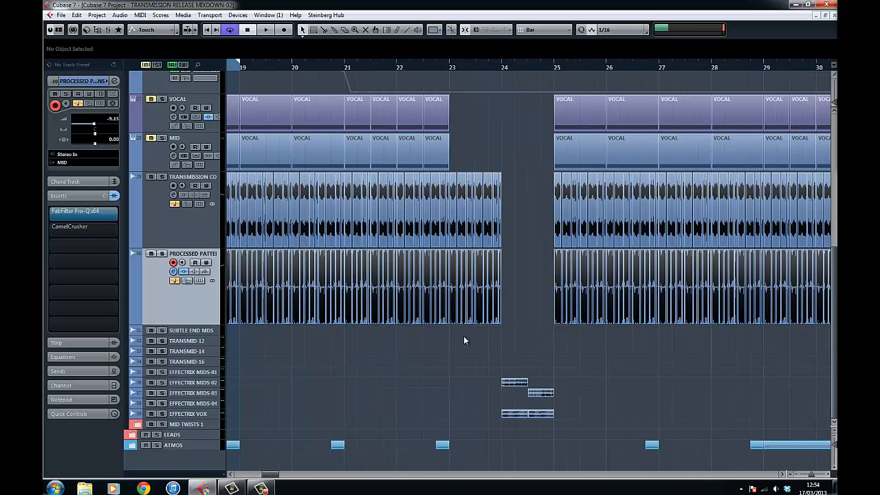
pyautogui.moveTo(502, 436); pyautogui.dragTo(433, 371)
pyautogui.press('p')
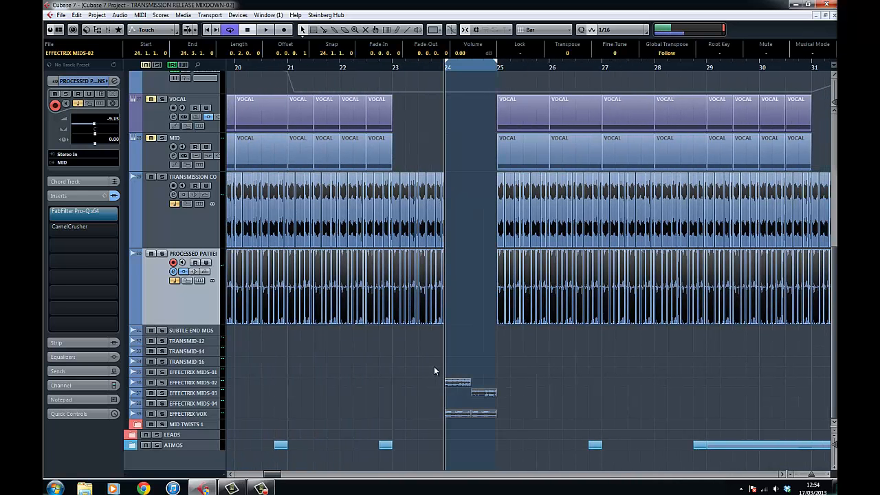
pyautogui.press('space')
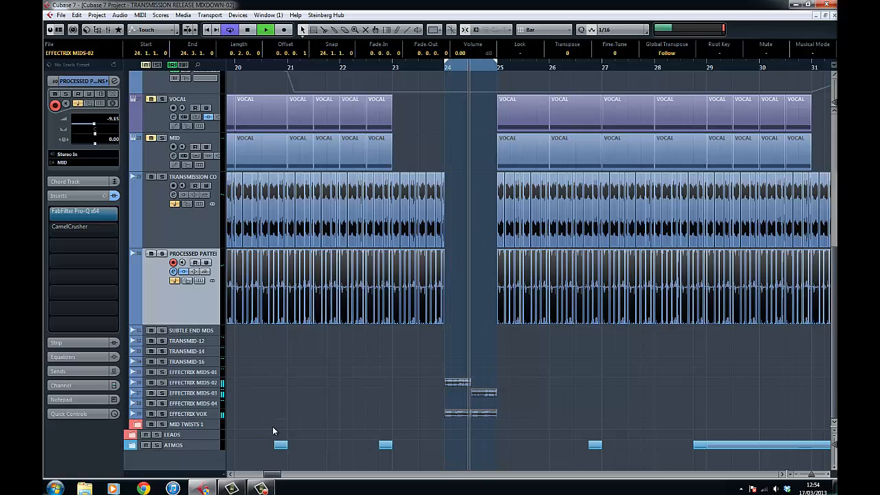
pyautogui.press('space')
pyautogui.click(152, 414)
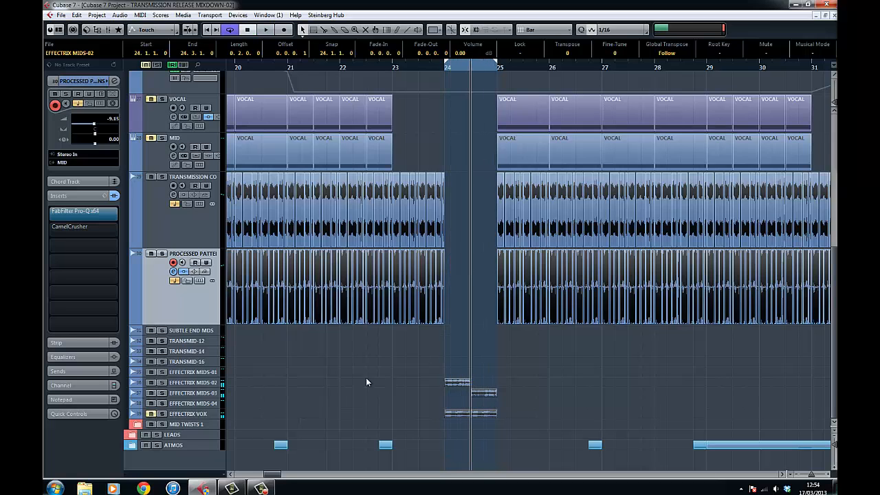
# Select the MID track and open its shortcircuit sampler instrument.
pyautogui.moveTo(355, 347); pyautogui.dragTo(498, 349)
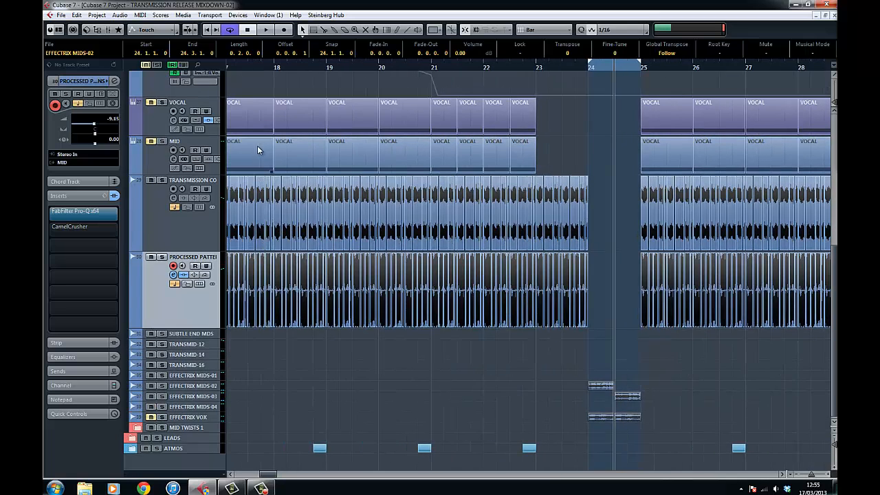
pyautogui.hscroll(-2, 257, 146)
pyautogui.click(161, 161)
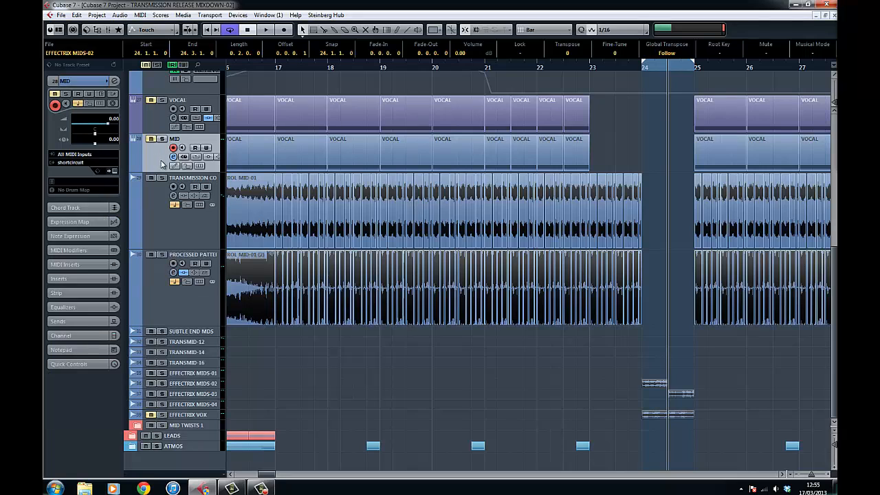
pyautogui.click(114, 170)
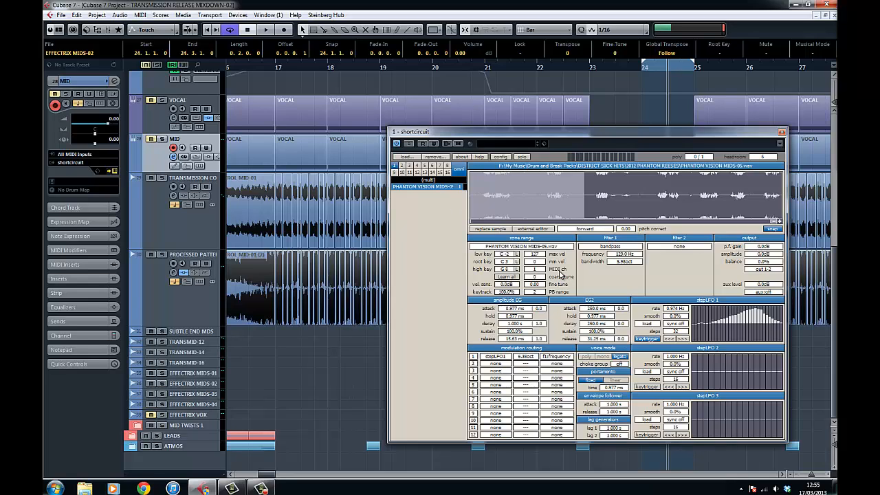
# Replace the sampler's loaded sample with PHANTOM OCT MOVEMENT END-04 from the 2012 PHANTOM REESES folder.
pyautogui.click(499, 231)
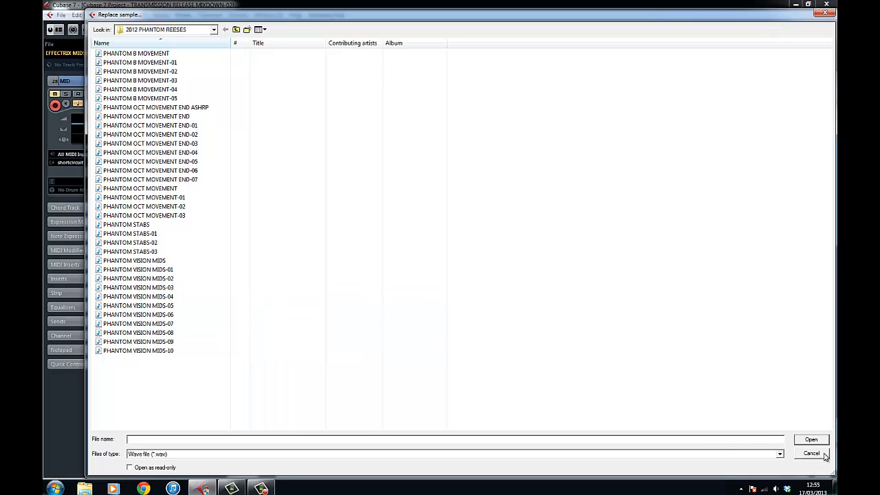
pyautogui.doubleClick(166, 152)
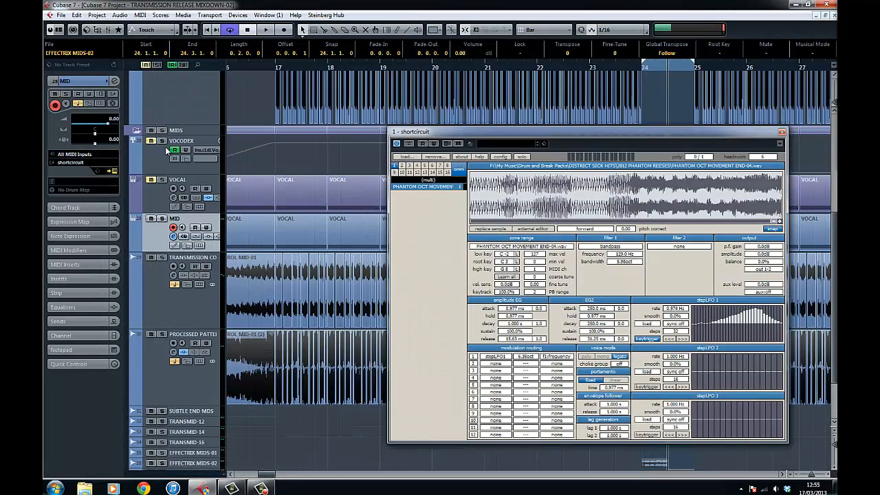
pyautogui.scroll(2, 167, 155)
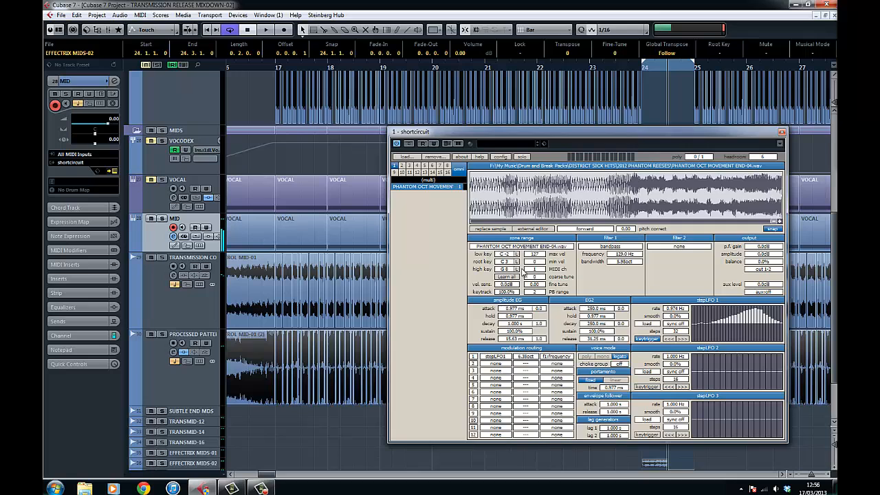
# Browse the 2012 PHANTOM REESES folder for other replacement samples, such as PHANTOM OCT MOVEMENT-01, and close it without loading one.
pyautogui.click(498, 229)
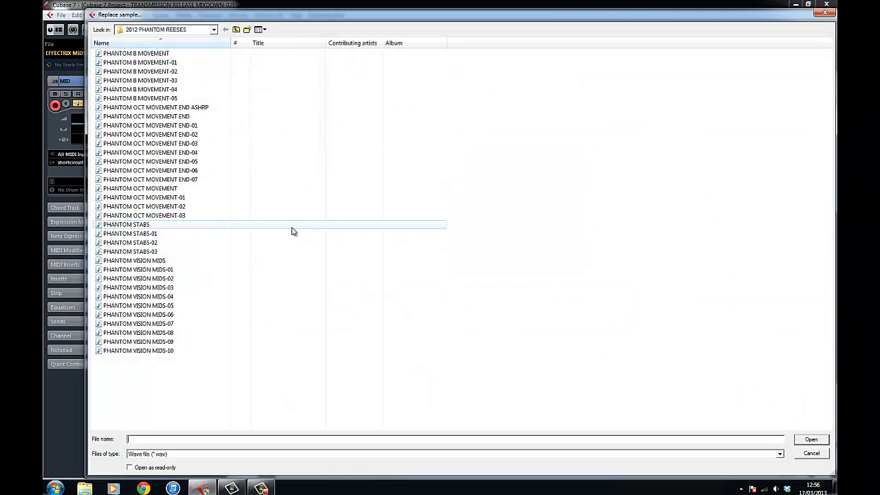
pyautogui.click(163, 154)
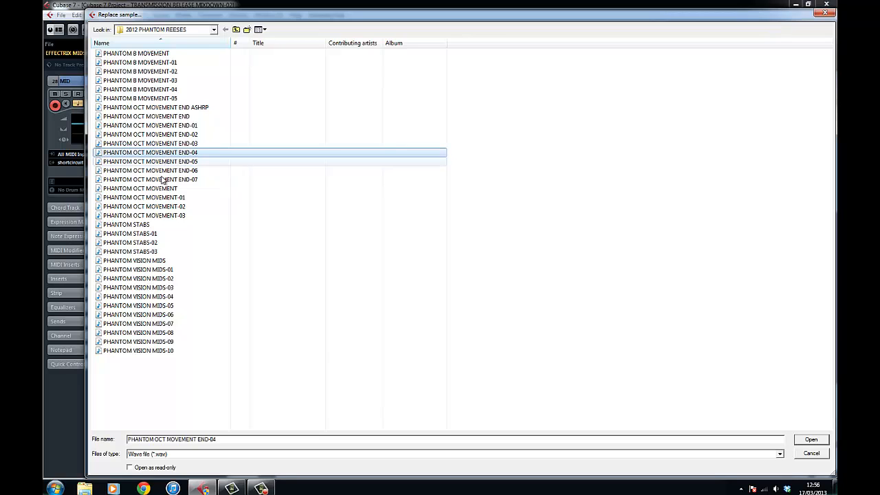
pyautogui.click(146, 199)
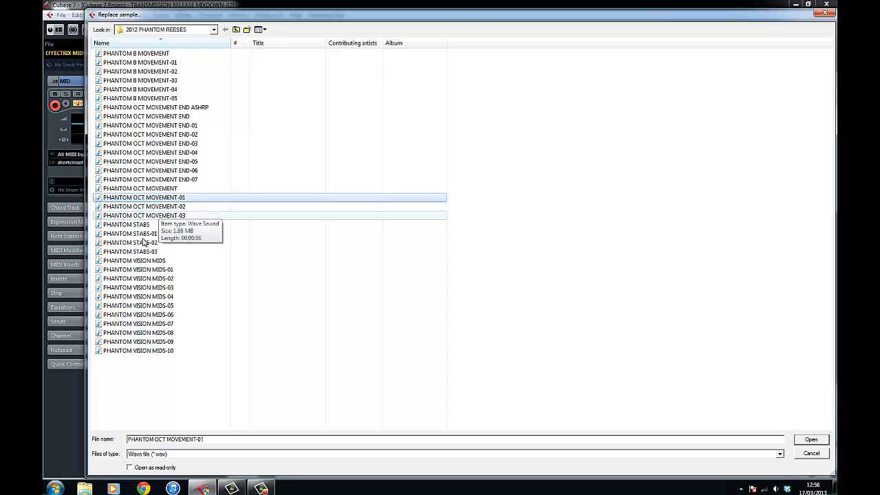
pyautogui.click(811, 454)
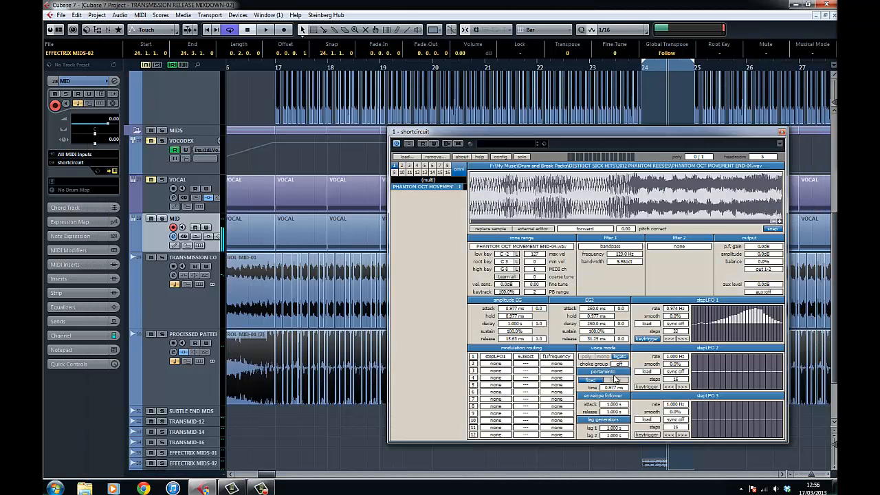
# Close the shortcircuit sampler and look over the mid and Effectrix events across the arrangement, returning to bars 24 to 25.
pyautogui.click(781, 132)
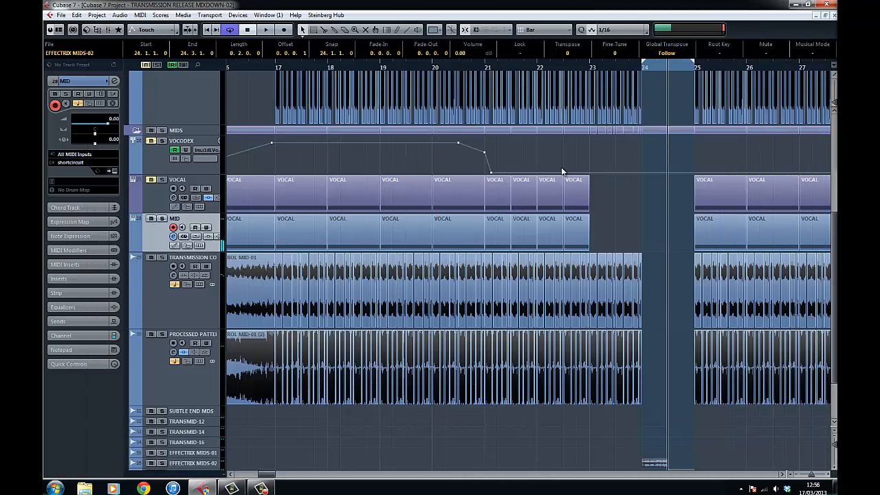
pyautogui.scroll(-3, 309, 229)
pyautogui.hscroll(3, 505, 300)
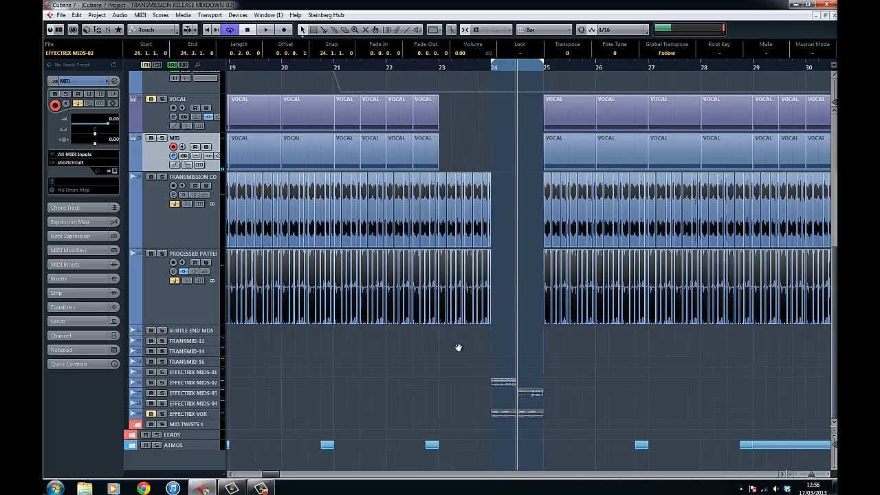
pyautogui.hscroll(3, 459, 347)
pyautogui.hscroll(2, 364, 320)
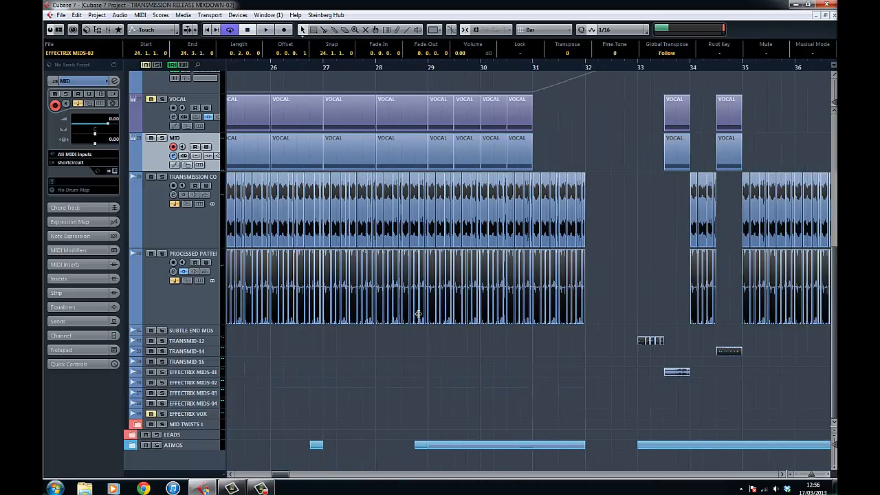
pyautogui.press('g')
pyautogui.press('g')
pyautogui.press('g')
pyautogui.press('g')
pyautogui.press('g')
pyautogui.press('g')
pyautogui.press('g')
pyautogui.press('g')
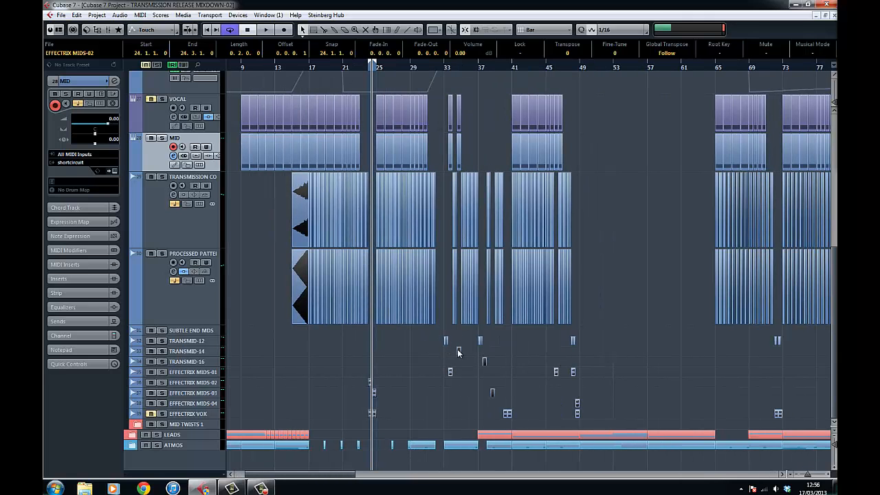
pyautogui.moveTo(448, 59); pyautogui.dragTo(626, 178)
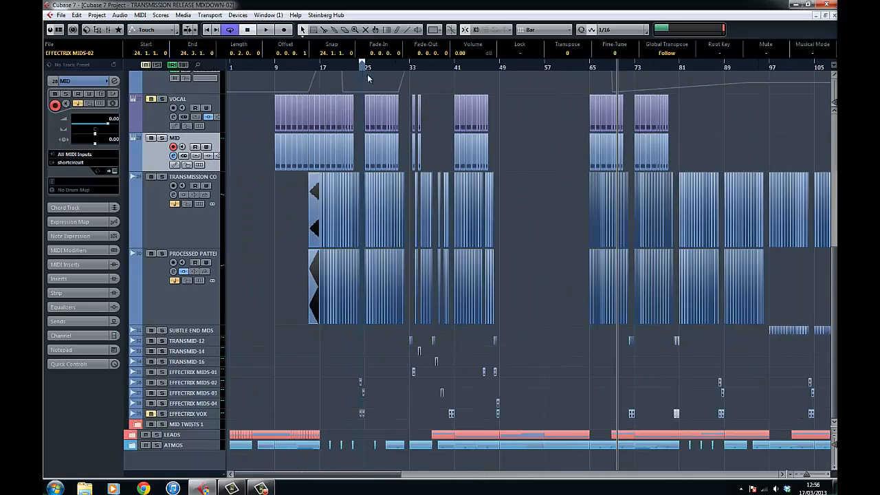
pyautogui.moveTo(361, 67); pyautogui.dragTo(358, 130)
# Select the EFFECTRIX MIDS-01 through EFFECTRIX MIDS-04 tracks and enlarge them around the looped bar 24 so their waveforms can be inspected.
pyautogui.click(197, 373)
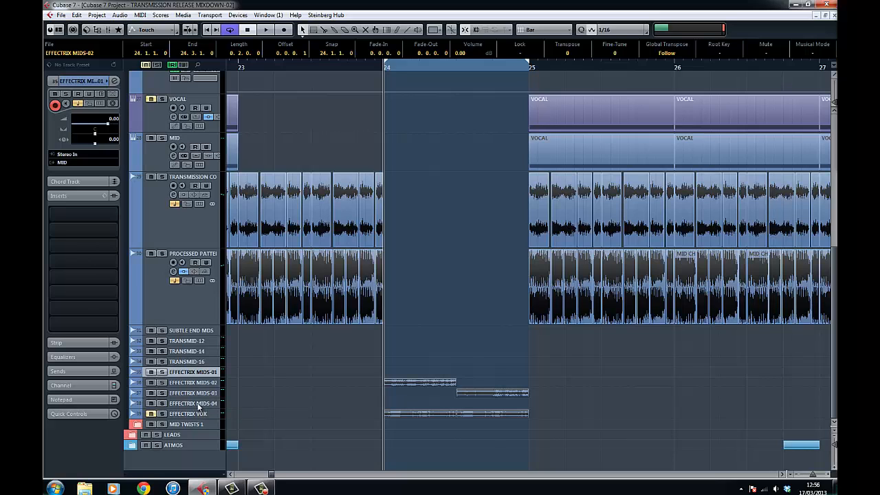
pyautogui.keyDown('shift'); pyautogui.click(200, 404); pyautogui.keyUp('shift')
pyautogui.moveTo(205, 377); pyautogui.dragTo(219, 403)
pyautogui.press('h')
pyautogui.press('h')
pyautogui.press('h')
pyautogui.press('h')
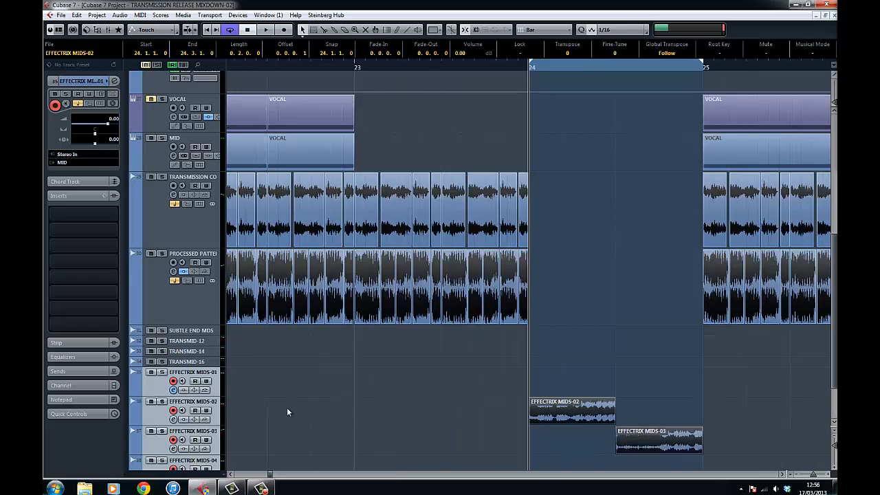
pyautogui.moveTo(433, 422); pyautogui.dragTo(336, 371)
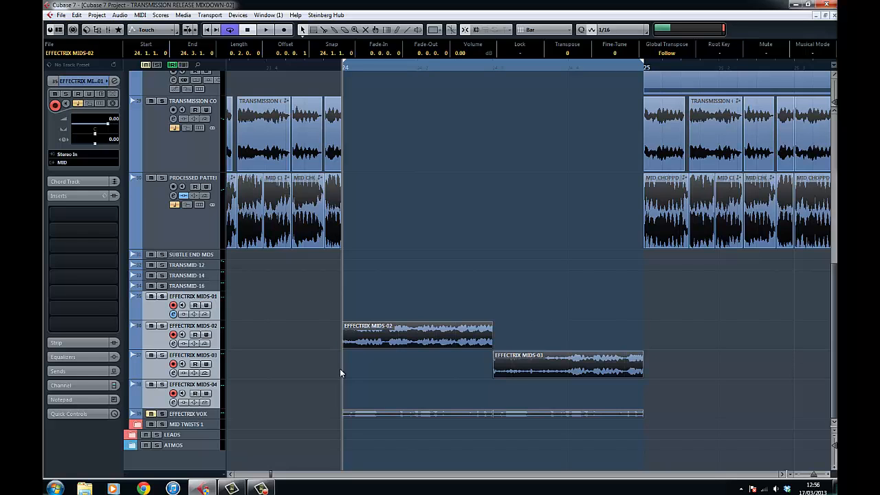
pyautogui.moveTo(353, 367); pyautogui.dragTo(302, 360)
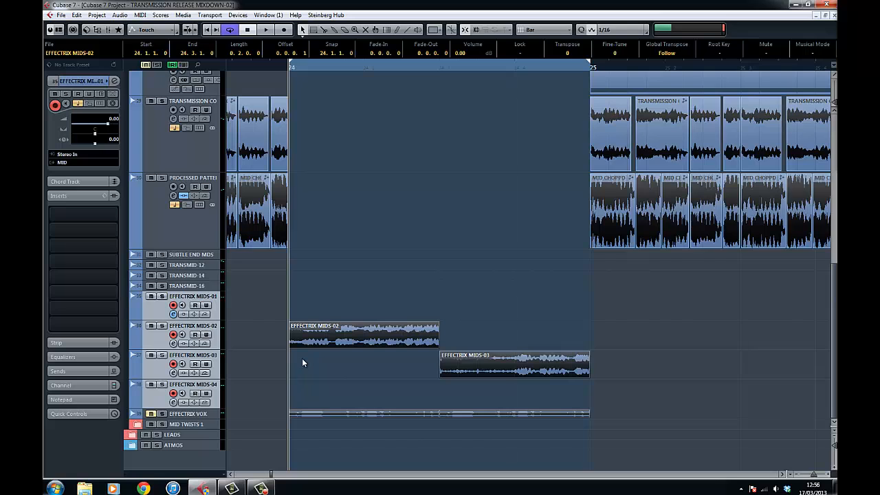
pyautogui.moveTo(308, 365); pyautogui.dragTo(283, 359)
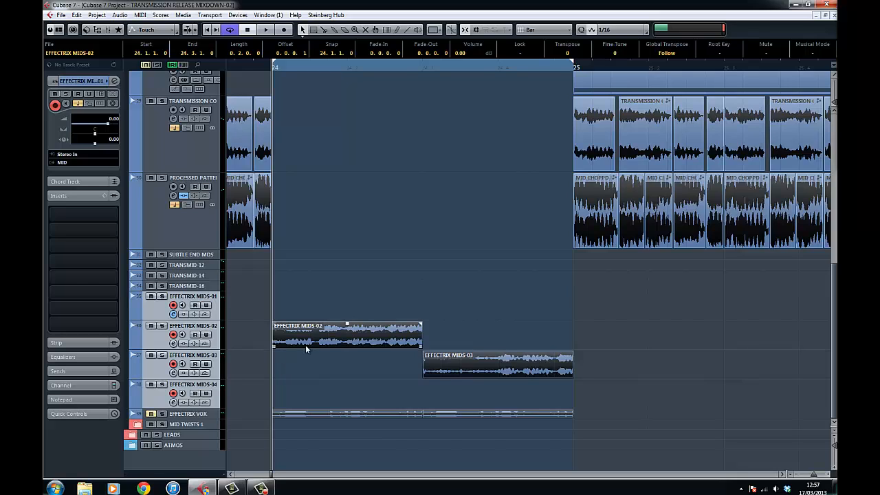
# Select and solo the EFFECTRIX MIDS-02 track, play the bar 24 loop, and stop.
pyautogui.click(159, 345)
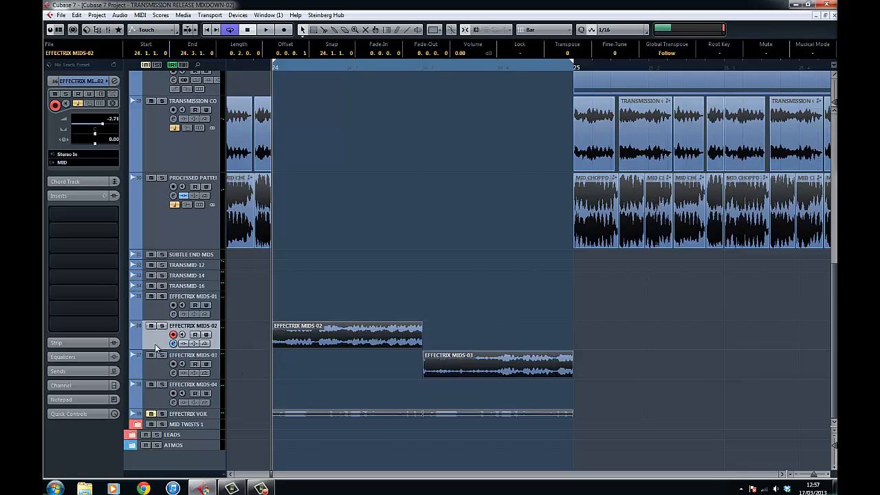
pyautogui.hscroll(-2, 370, 351)
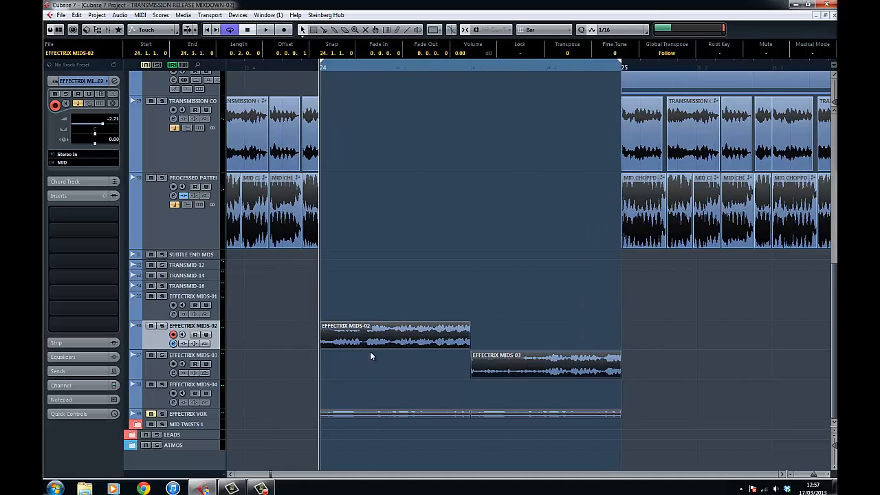
pyautogui.click(161, 325)
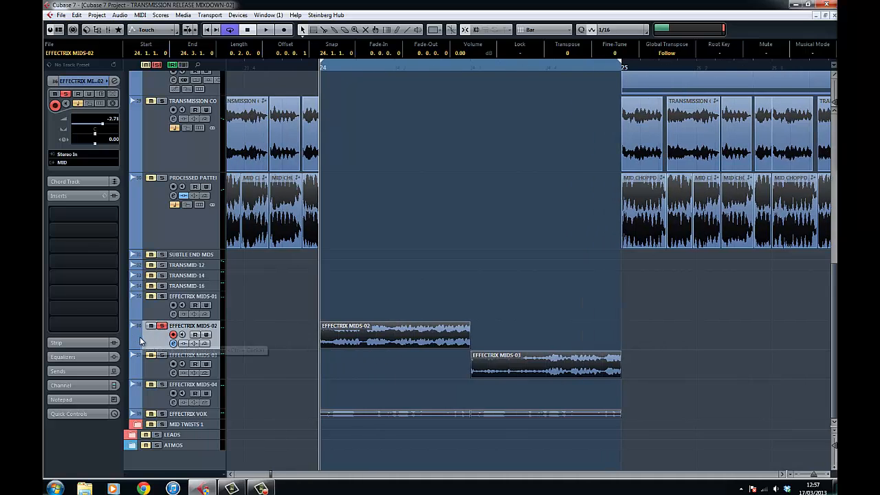
pyautogui.hscroll(-8, 373, 212)
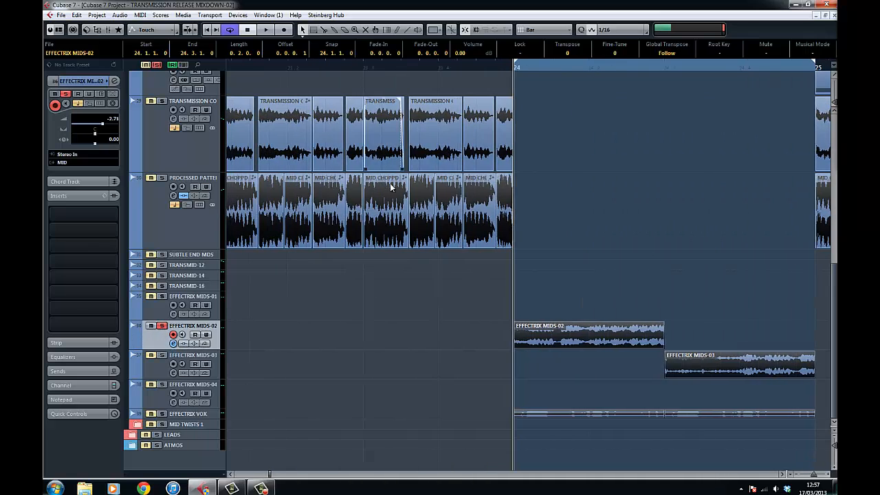
pyautogui.hscroll(3, 471, 275)
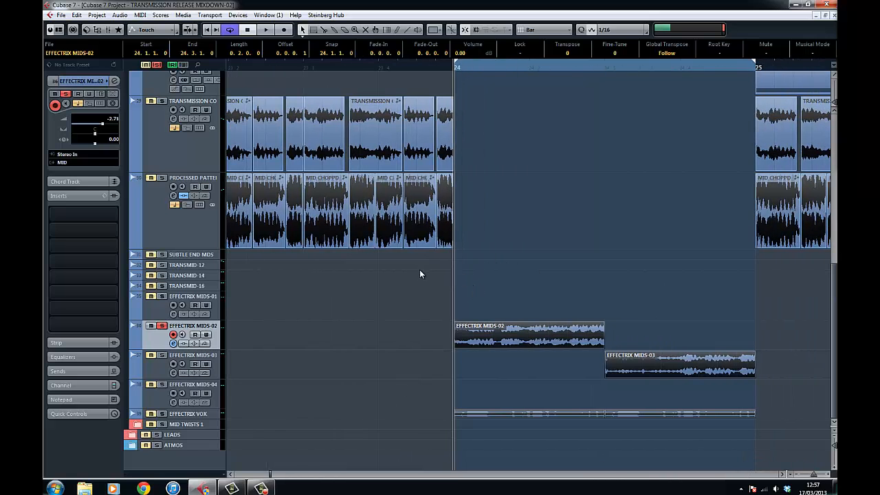
pyautogui.hscroll(3, 456, 279)
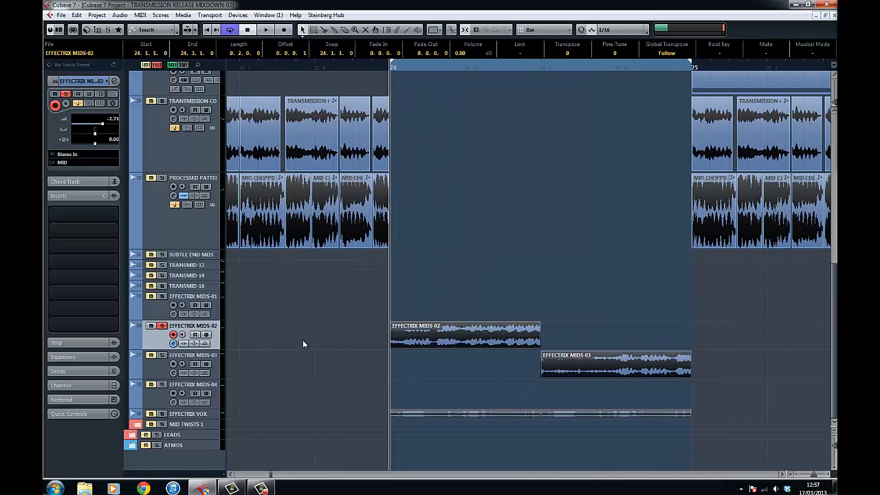
pyautogui.press('space')
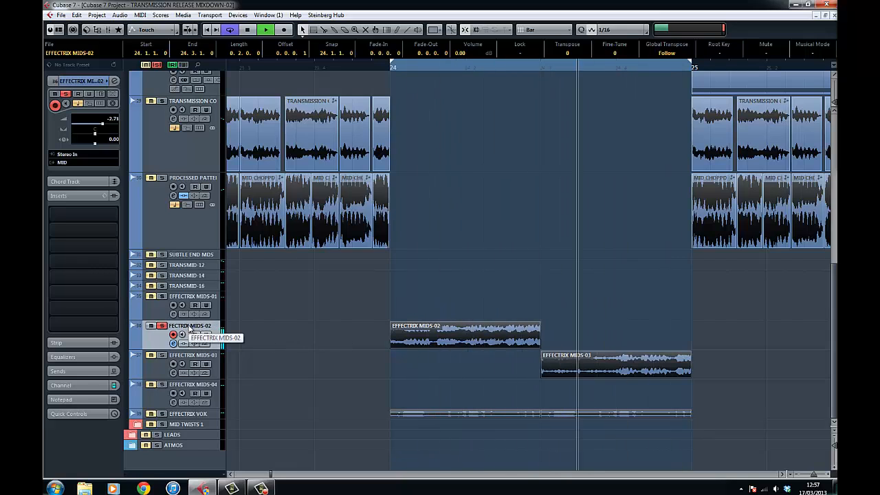
pyautogui.press('space')
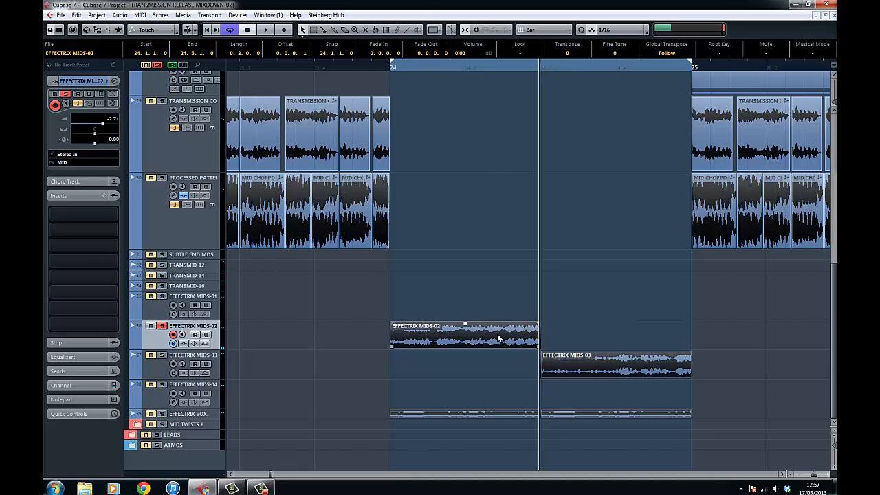
# Switch the solo to the EFFECTRIX MIDS-03 track and audition it in the bar 24 loop.
pyautogui.hscroll(1, 589, 314)
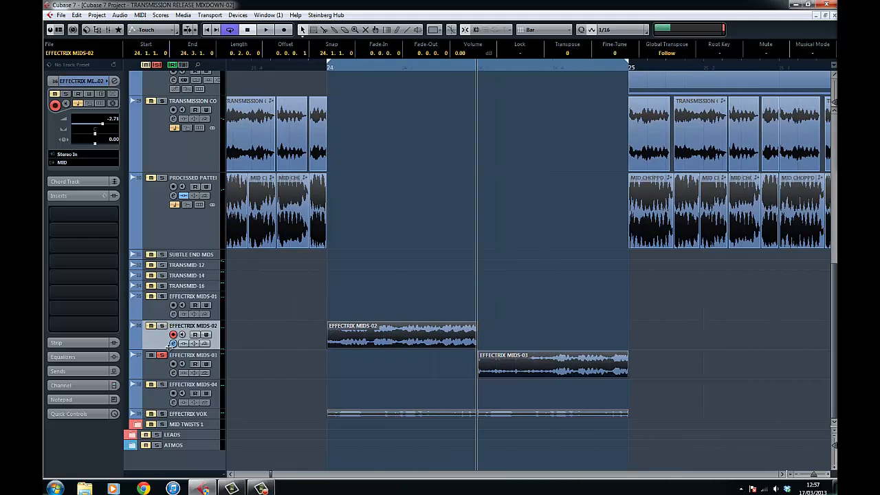
pyautogui.press('space')
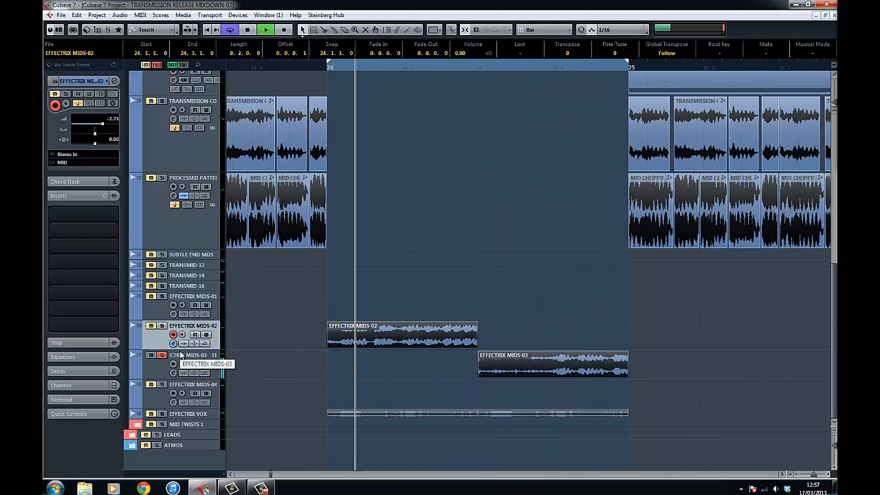
pyautogui.press('space')
pyautogui.click(525, 373)
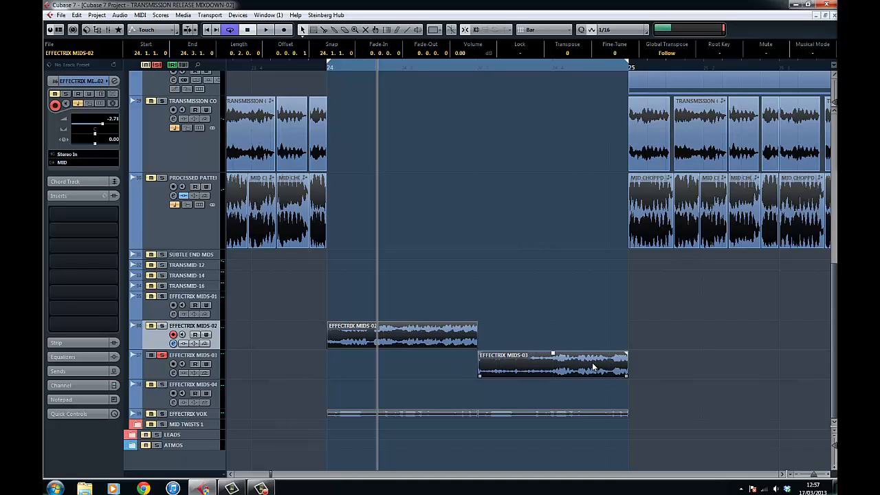
# Solo EFFECTRIX MIDS-02 together with EFFECTRIX MIDS-03 and play both parts back to back in the loop.
pyautogui.click(161, 374)
pyautogui.hscroll(2, 392, 373)
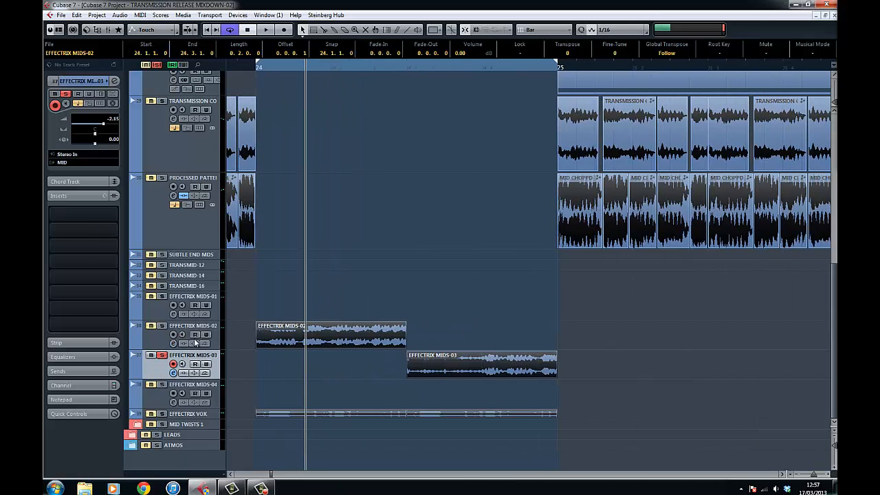
pyautogui.click(151, 330)
pyautogui.hscroll(2, 385, 379)
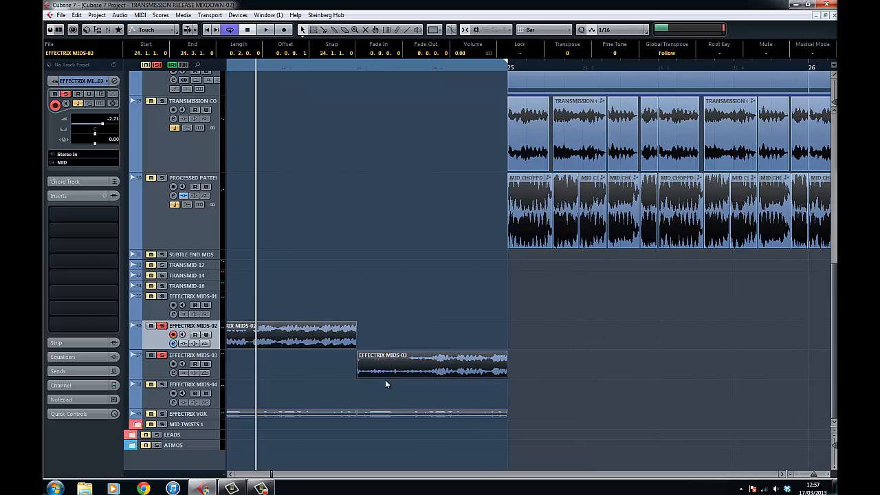
pyautogui.hscroll(-2, 381, 374)
pyautogui.press('space')
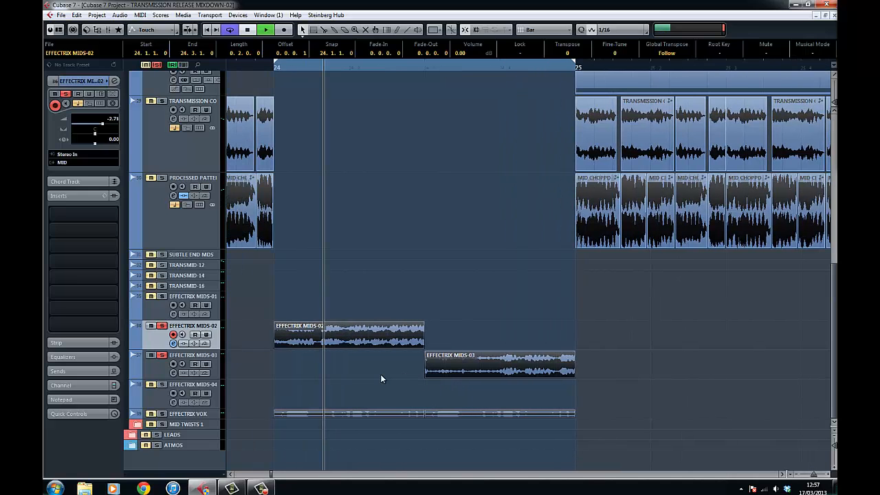
pyautogui.press('space')
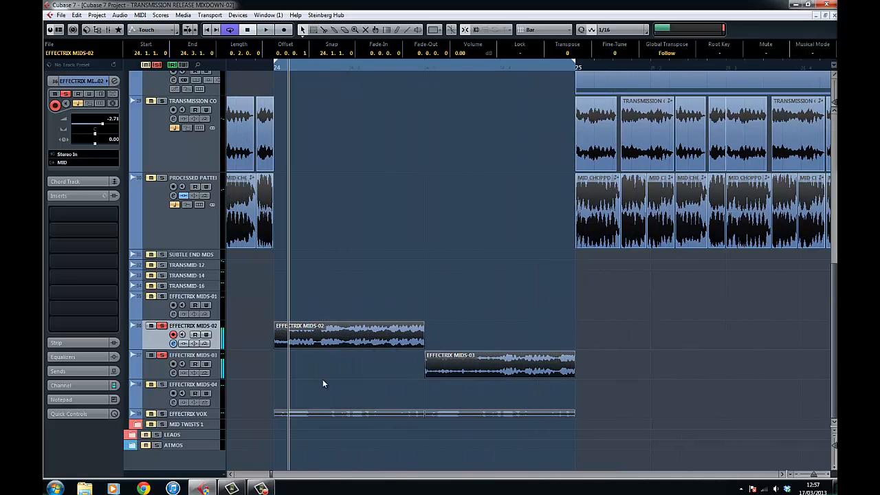
# Turn off solo on the EFFECTRIX MIDS-02 and EFFECTRIX MIDS-03 tracks and review the surrounding mid tracks.
pyautogui.click(161, 325)
pyautogui.scroll(6, 346, 349)
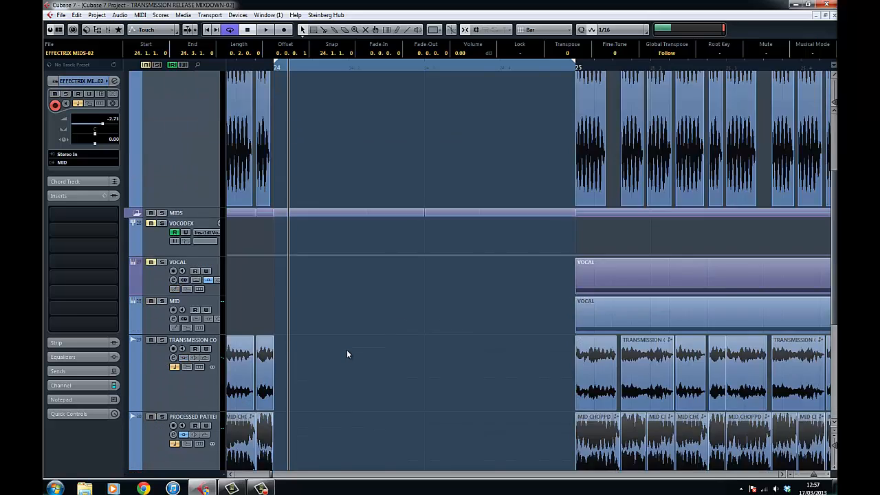
pyautogui.scroll(-5, 348, 353)
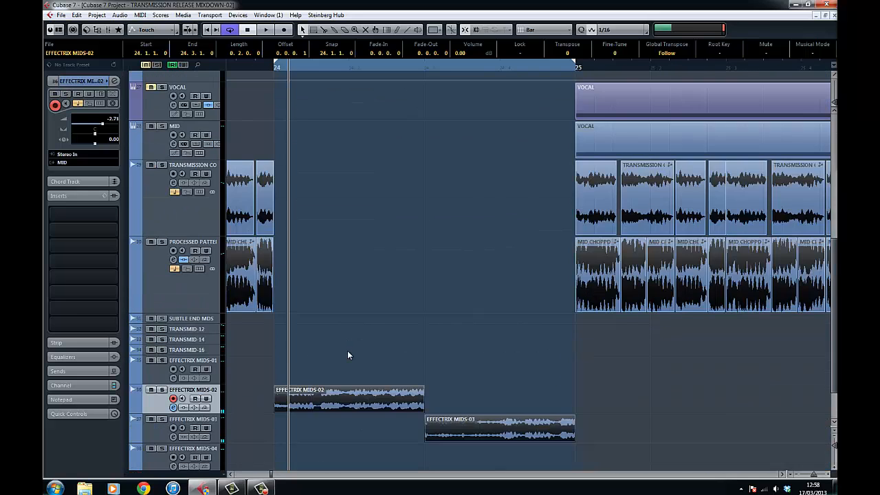
pyautogui.scroll(5, 348, 354)
pyautogui.scroll(-6, 491, 275)
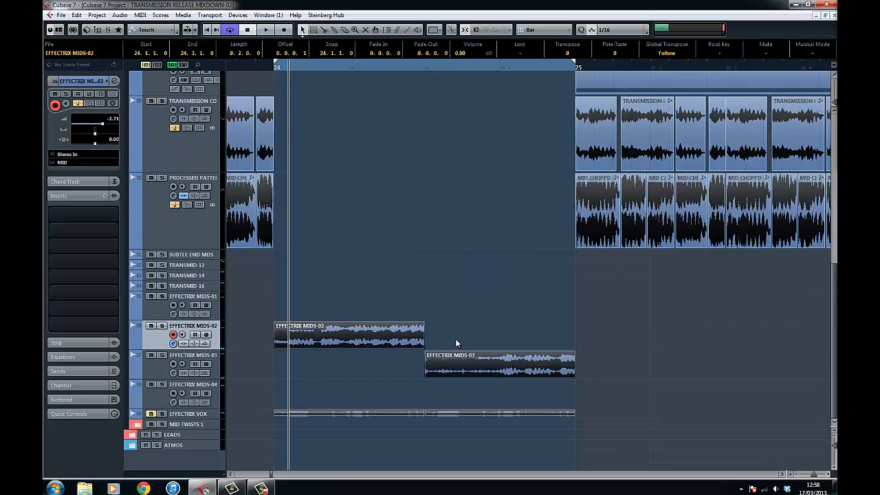
# Select the EFFECTRIX VOX track, enlarge it to show its waveforms, and unmute it.
pyautogui.click(185, 414)
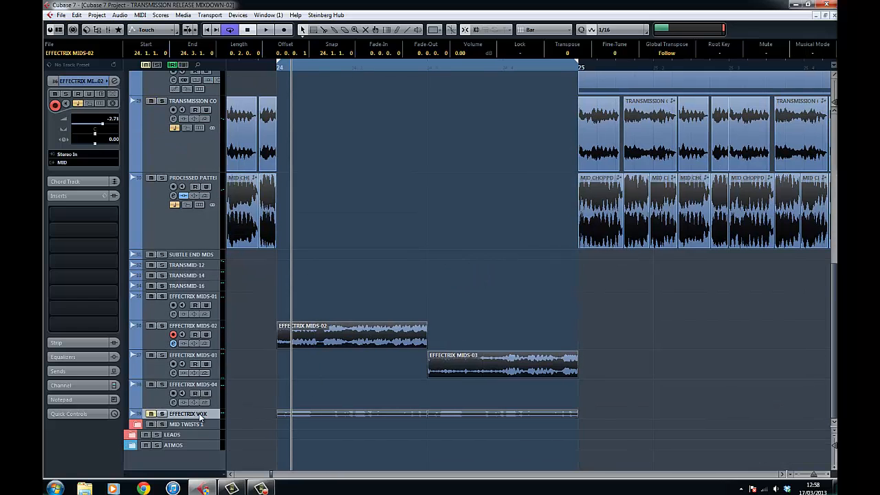
pyautogui.hotkey('ctrl', 'Down')
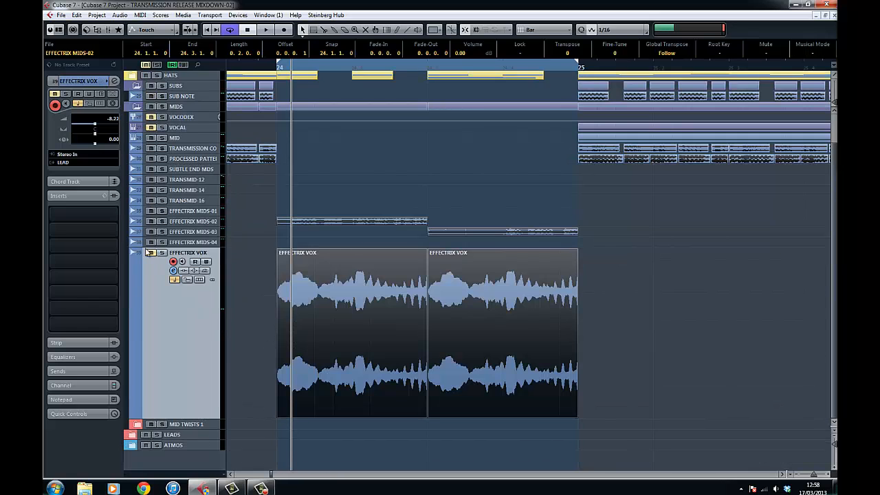
pyautogui.hscroll(-3, 309, 321)
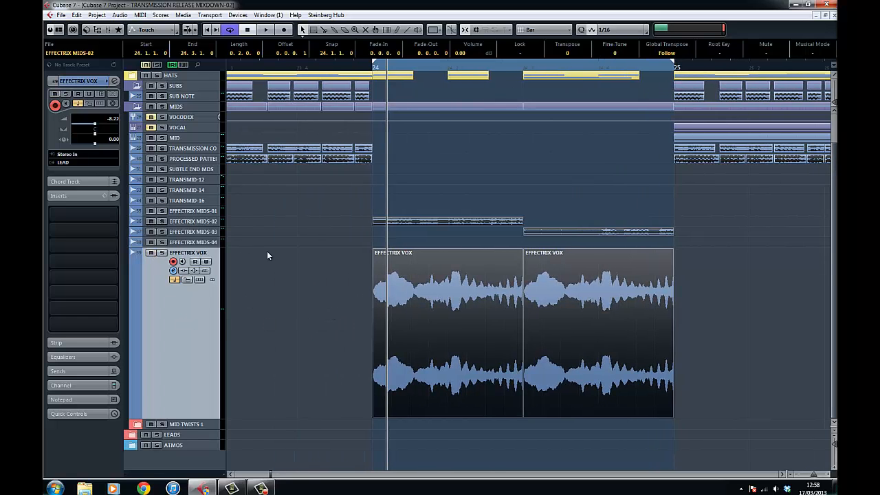
pyautogui.hscroll(-3, 371, 257)
pyautogui.hscroll(3, 324, 268)
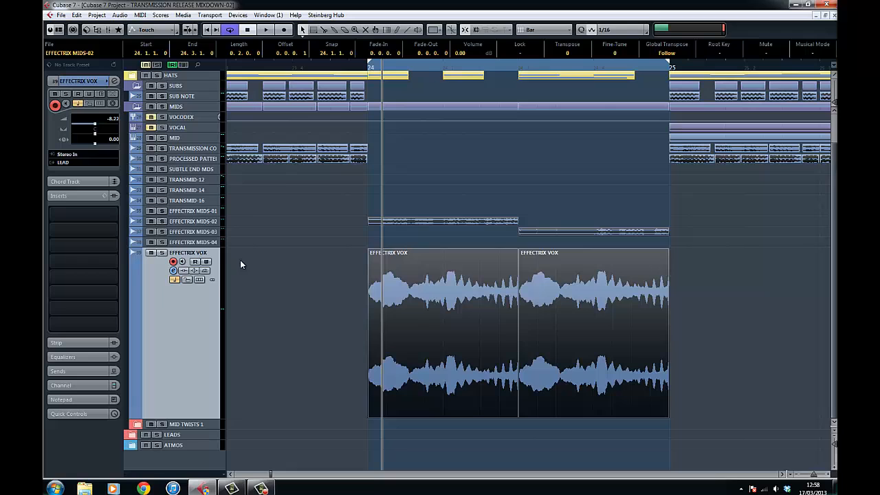
# Solo the EFFECTRIX VOX track, play its two events in the bar 24 loop, and stop.
pyautogui.click(162, 253)
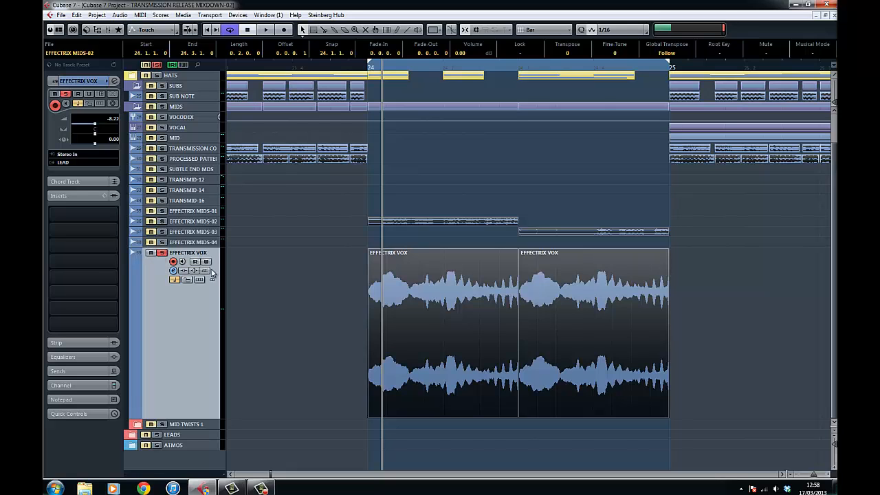
pyautogui.press('space')
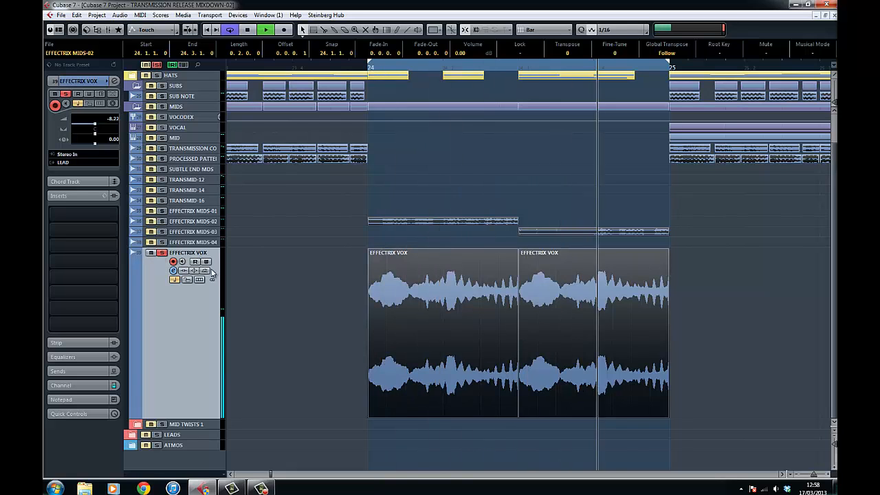
pyautogui.press('space')
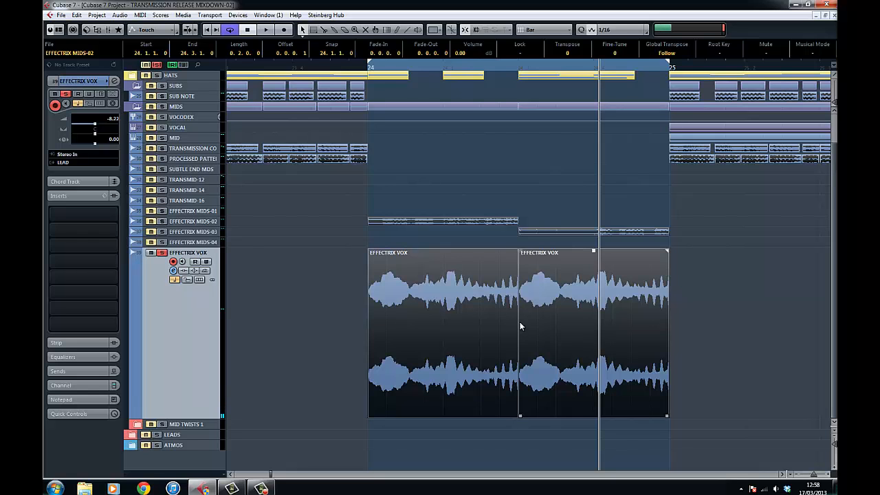
# Turn off solo on the EFFECTRIX VOX track and shrink it back to normal height.
pyautogui.hscroll(2, 586, 326)
pyautogui.press('g')
pyautogui.press('g')
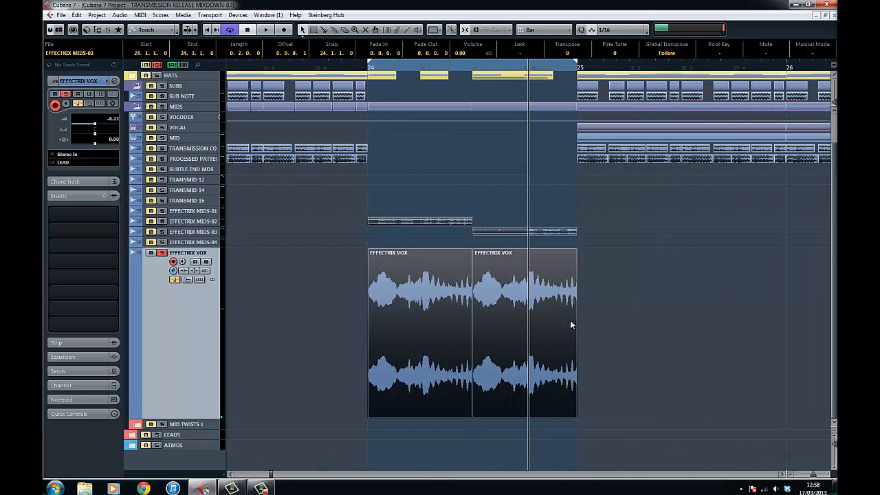
pyautogui.hscroll(3, 508, 308)
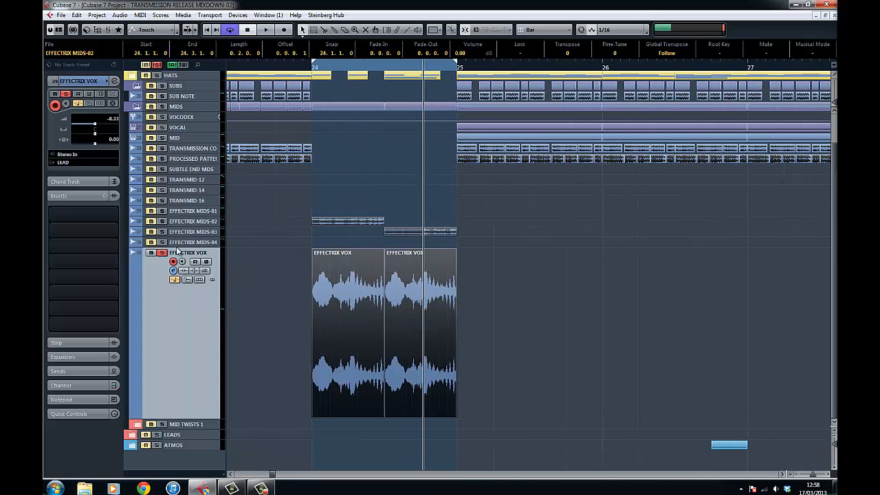
pyautogui.hscroll(8, 543, 282)
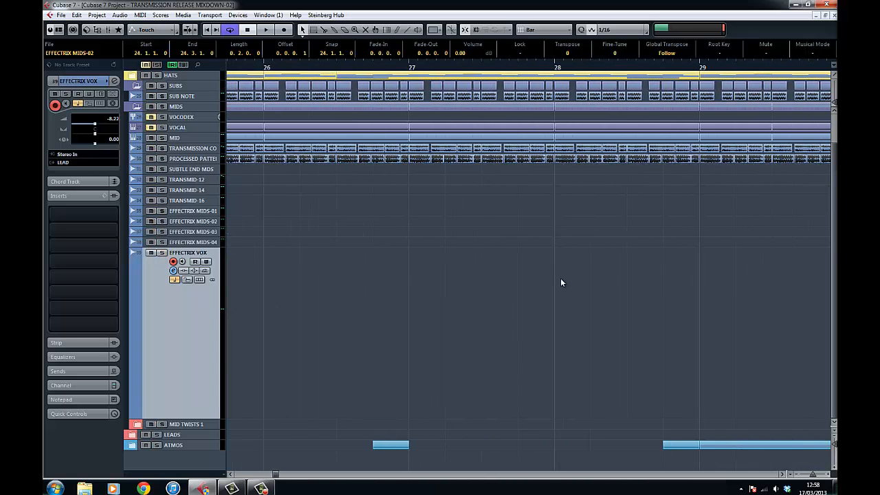
pyautogui.press('g')
pyautogui.press('g')
pyautogui.press('g')
pyautogui.press('g')
pyautogui.press('g')
pyautogui.press('g')
pyautogui.press('g')
pyautogui.press('g')
pyautogui.press('g')
pyautogui.press('z')
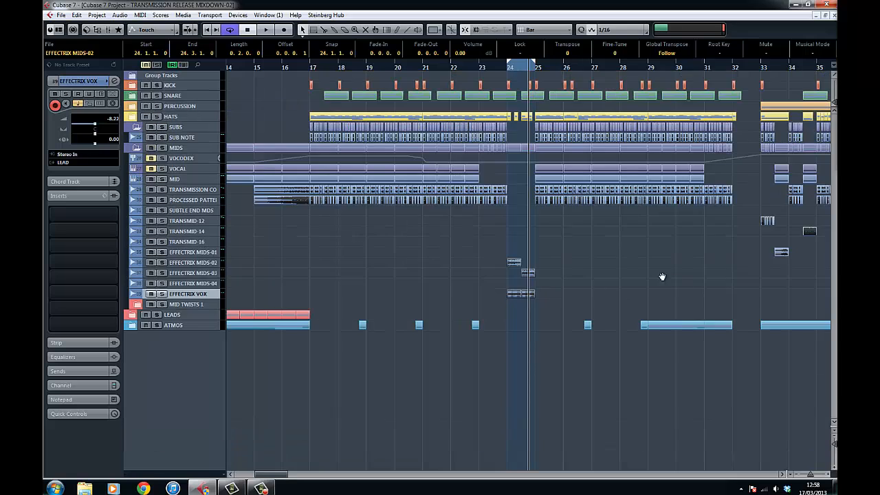
# Place the playhead at bar 33 and enlarge the TRANSMID-12, TRANSMID-14 and TRANSMID-16 tracks to show their waveforms.
pyautogui.hscroll(5, 662, 277)
pyautogui.moveTo(546, 67); pyautogui.dragTo(478, 129)
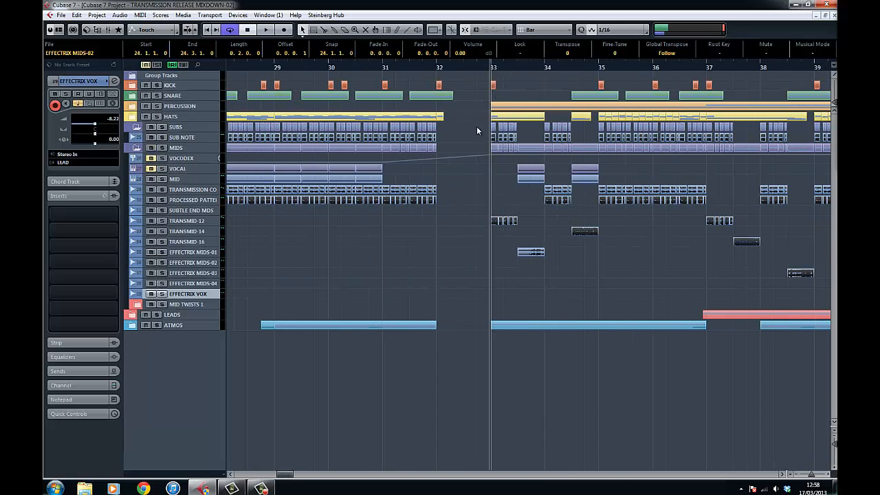
pyautogui.click(206, 221)
pyautogui.keyDown('shift'); pyautogui.click(205, 242); pyautogui.keyUp('shift')
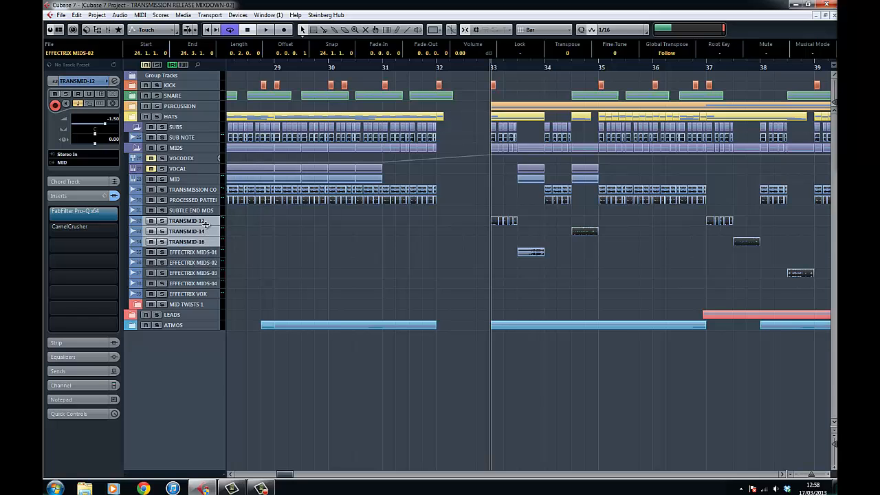
pyautogui.moveTo(206, 225); pyautogui.dragTo(470, 262)
pyautogui.moveTo(494, 69); pyautogui.dragTo(466, 70)
pyautogui.moveTo(656, 245); pyautogui.dragTo(550, 242)
# Examine how the TRANSMID and EFFECTRIX fills are distributed across the arrangement compared with the main mid patterns.
pyautogui.press('g')
pyautogui.press('g')
pyautogui.press('g')
pyautogui.press('g')
pyautogui.press('g')
pyautogui.press('g')
pyautogui.press('g')
pyautogui.press('g')
pyautogui.press('g')
pyautogui.press('g')
pyautogui.press('g')
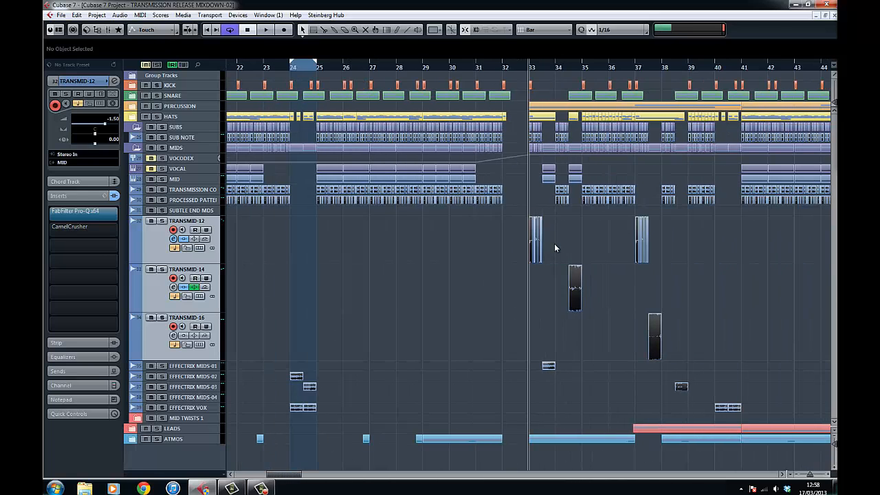
pyautogui.press('g')
pyautogui.press('g')
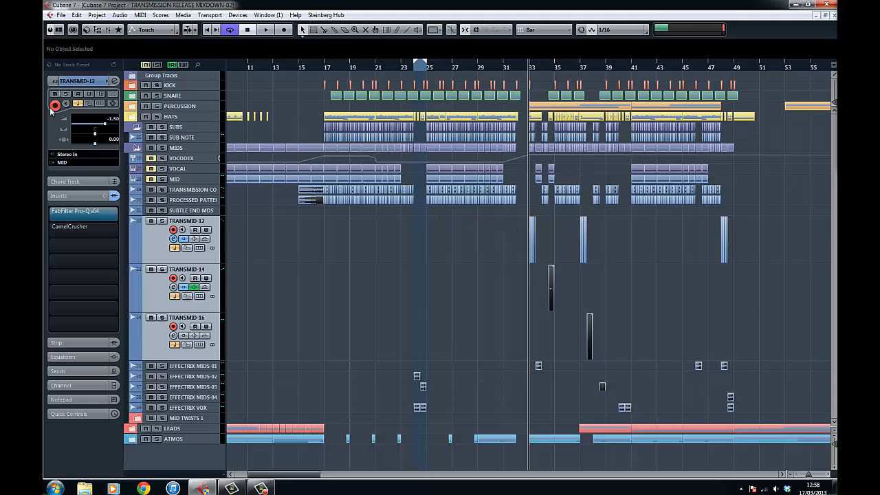
pyautogui.hscroll(2, 529, 256)
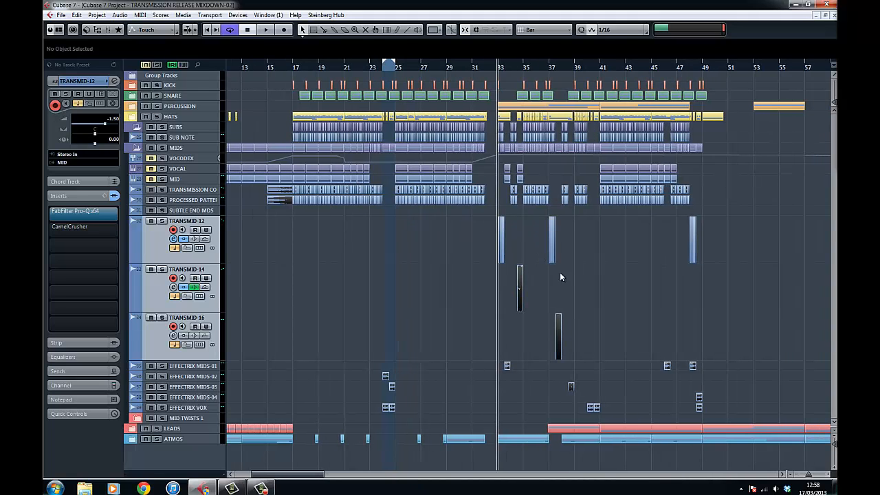
pyautogui.moveTo(580, 280); pyautogui.dragTo(548, 277)
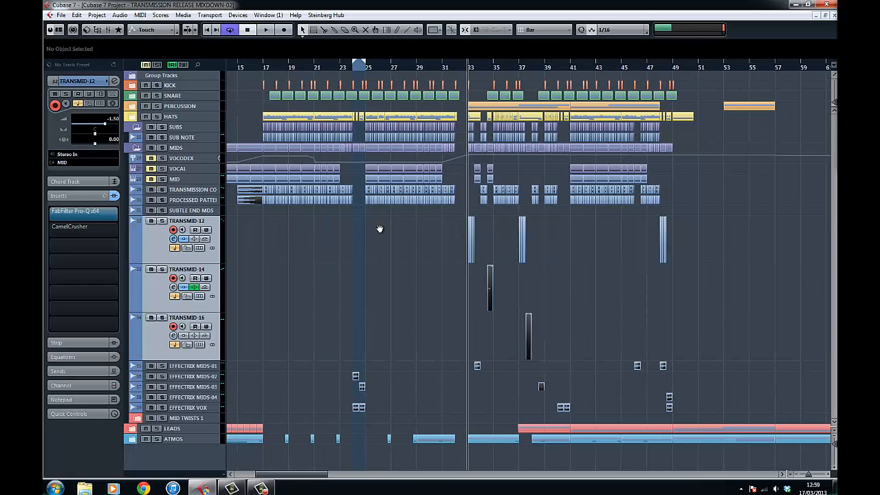
pyautogui.hscroll(-5, 309, 424)
pyautogui.hscroll(-5, 309, 390)
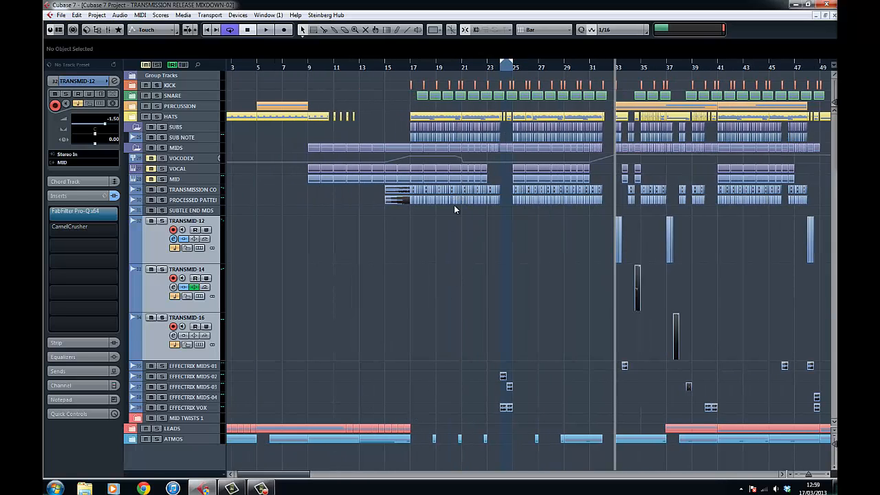
pyautogui.hscroll(8, 587, 221)
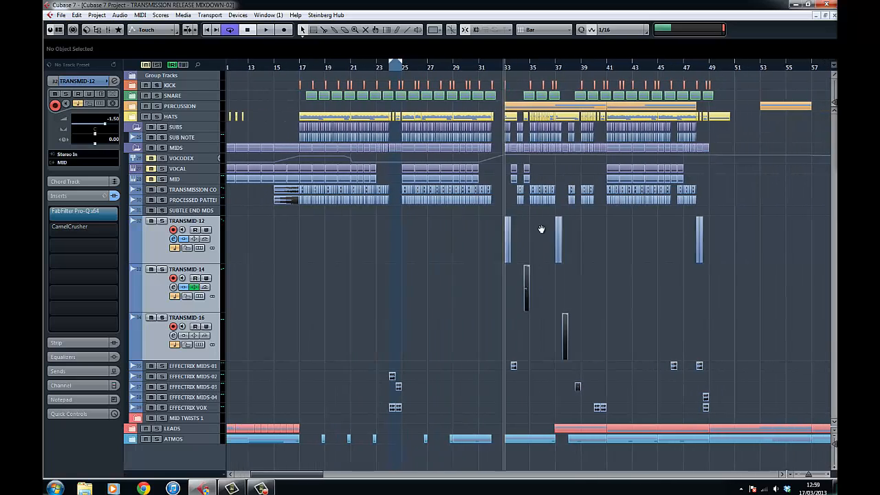
pyautogui.hscroll(2, 612, 231)
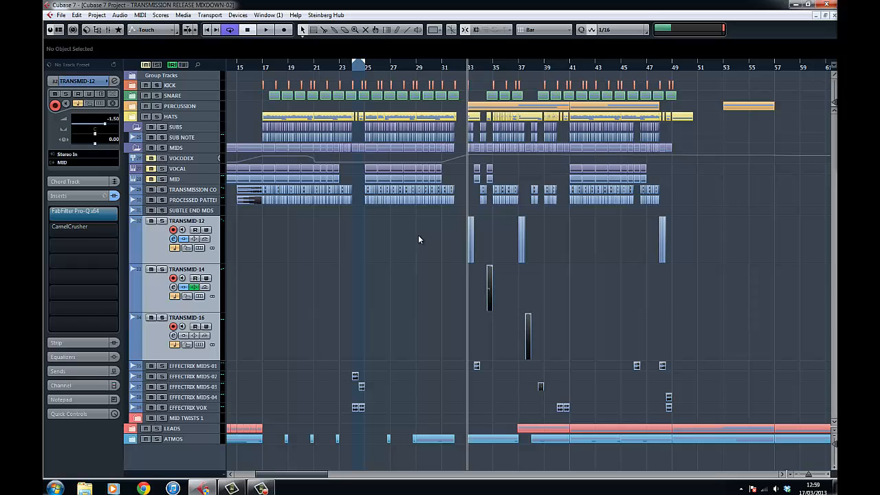
# Shrink the three TRANSMID tracks to normal height, play the arrangement from bar 33, and return the playhead to bar 33.
pyautogui.hotkey('alt', 'Up')
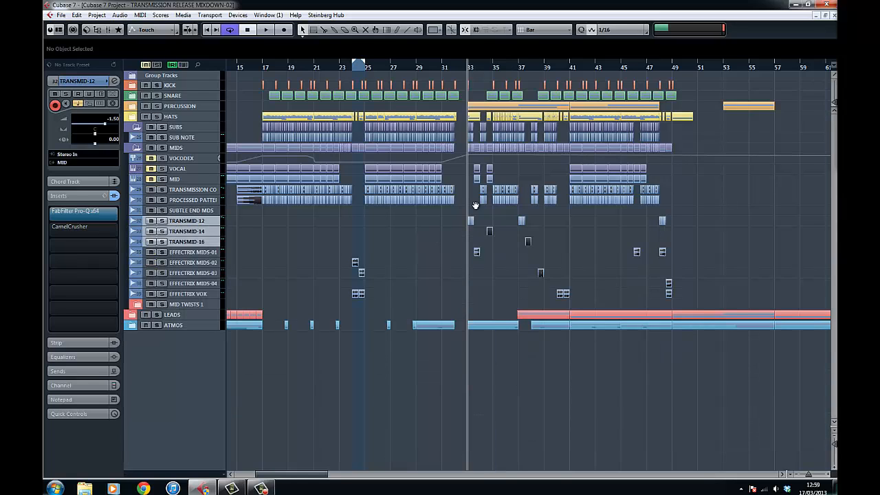
pyautogui.hscroll(1, 471, 220)
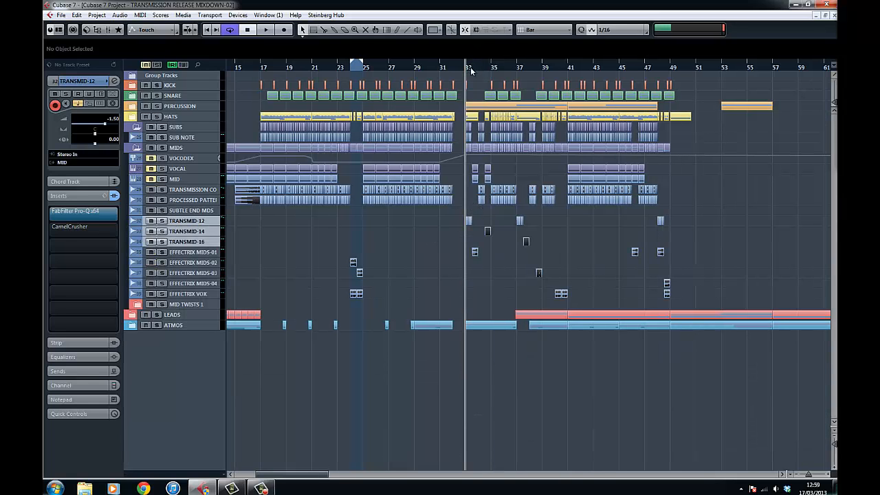
pyautogui.press('space')
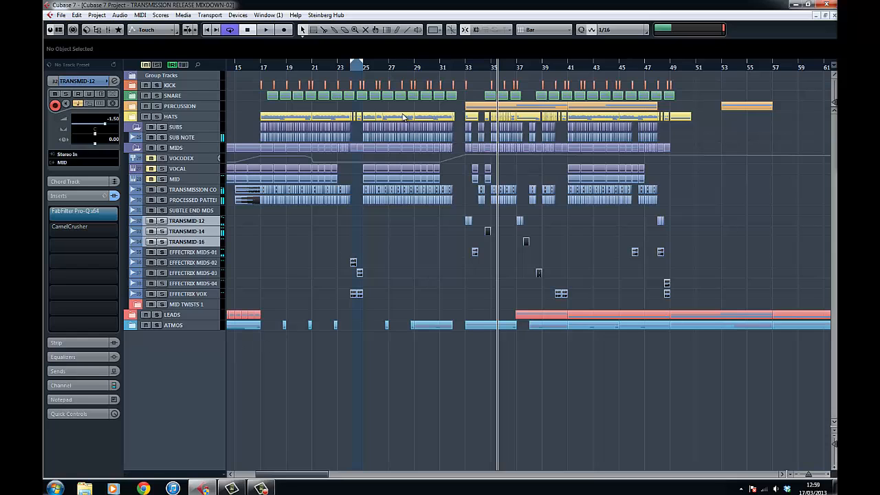
pyautogui.moveTo(464, 66); pyautogui.dragTo(411, 103)
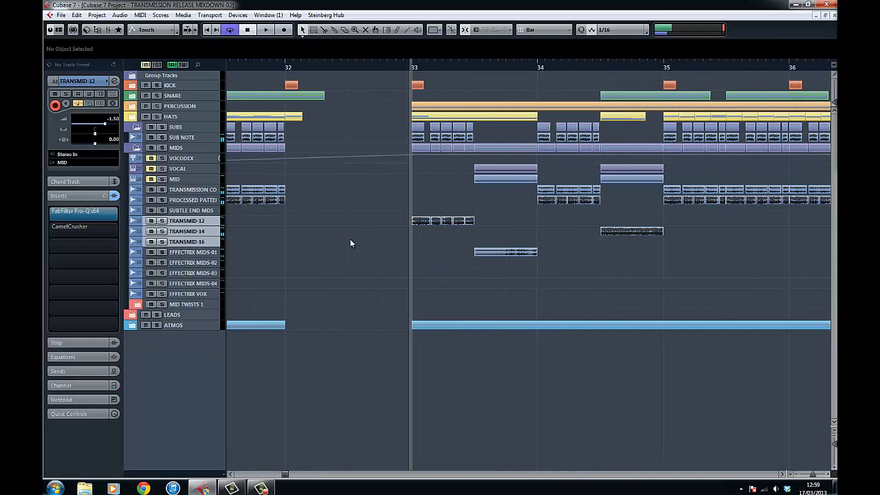
# Enlarge only the TRANSMID-12 track and expand the LEADS folder to show its tracks.
pyautogui.click(211, 218)
pyautogui.moveTo(213, 225); pyautogui.dragTo(213, 331)
pyautogui.click(137, 419)
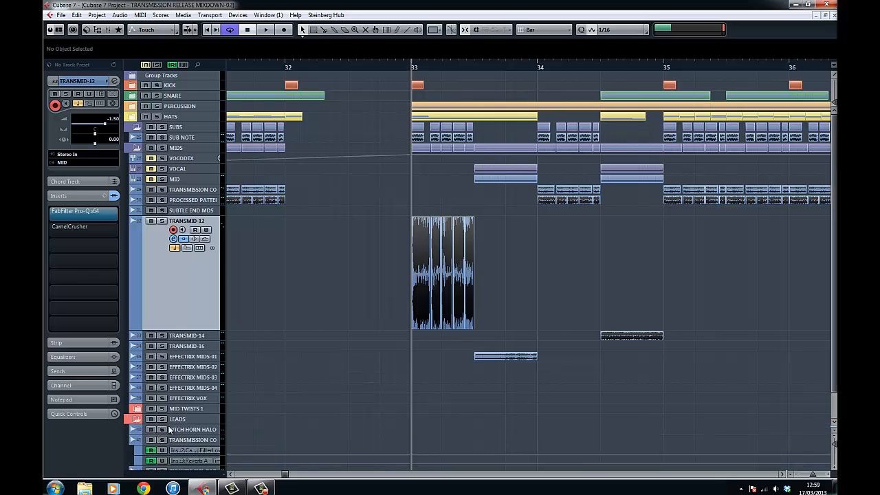
# Shrink the TRANSMID-12 track back to normal height.
pyautogui.scroll(-2, 388, 381)
pyautogui.press('g')
pyautogui.press('g')
pyautogui.press('g')
pyautogui.press('g')
pyautogui.press('g')
pyautogui.press('g')
pyautogui.press('g')
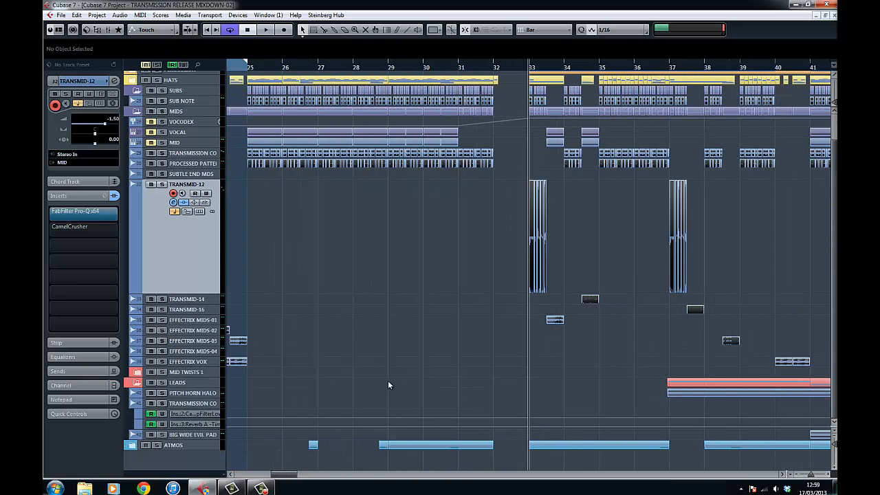
pyautogui.press('g')
pyautogui.press('g')
pyautogui.press('z')
pyautogui.press('z')
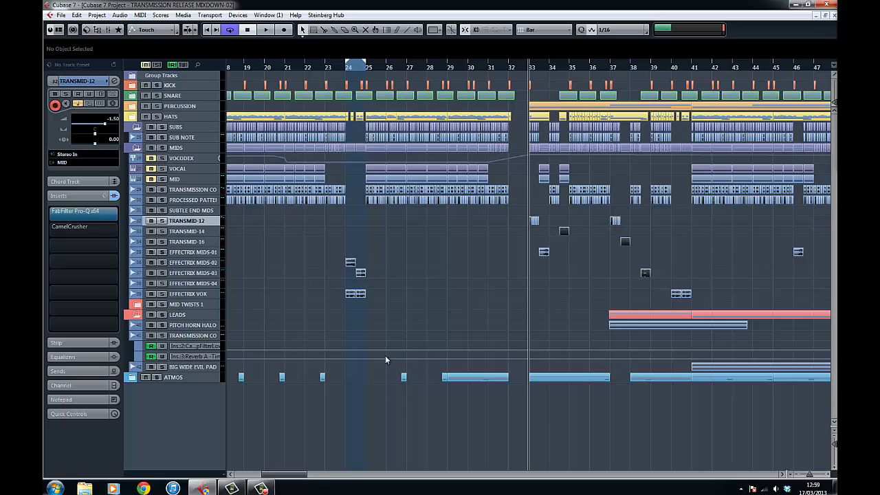
# Review the MIDS and LEADS tracks across the whole arrangement, through the second drop to about bar 105.
pyautogui.hscroll(7, 486, 287)
pyautogui.press('g')
pyautogui.press('g')
pyautogui.press('g')
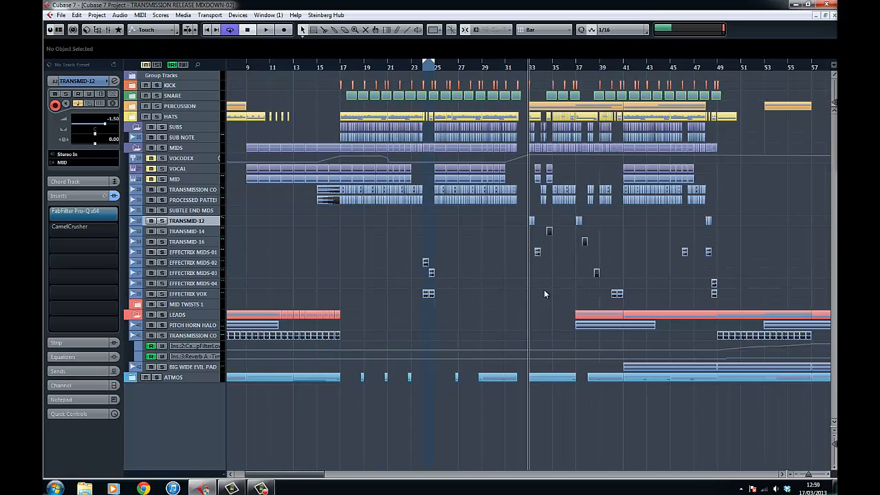
pyautogui.hscroll(11, 484, 282)
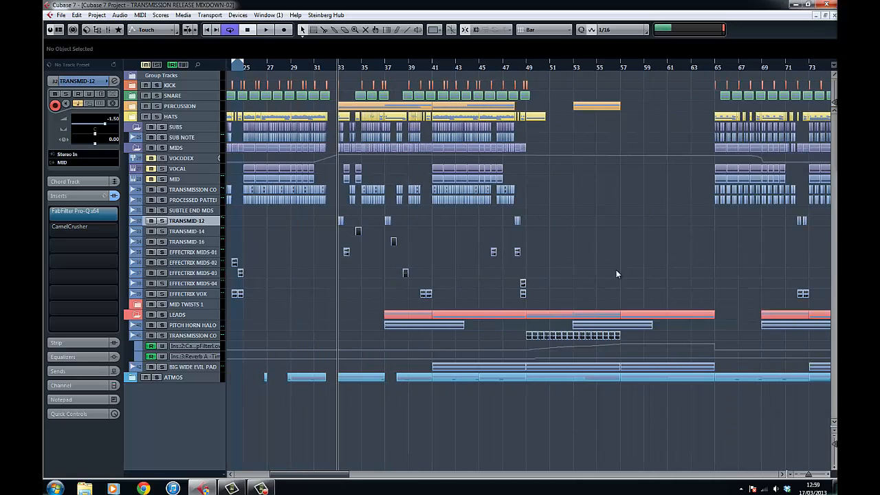
pyautogui.hscroll(3, 577, 268)
pyautogui.press('g')
pyautogui.press('g')
pyautogui.press('g')
pyautogui.hscroll(6, 573, 268)
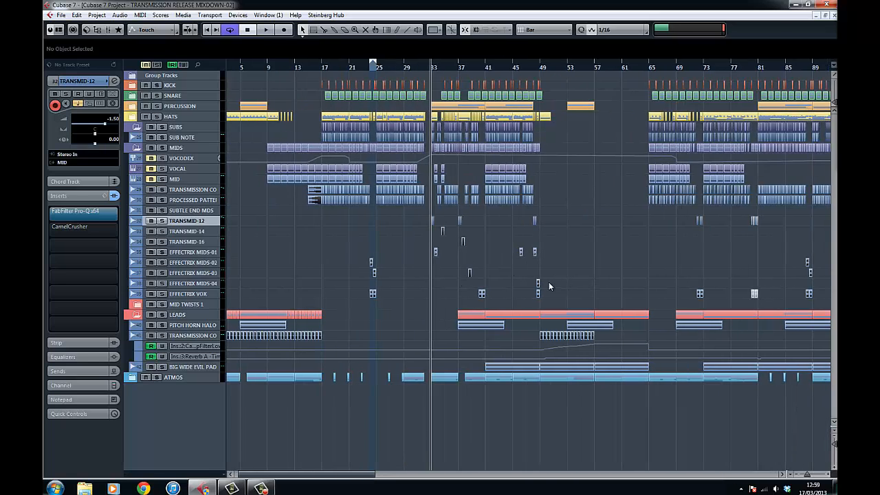
pyautogui.hscroll(4, 550, 287)
pyautogui.hscroll(3, 447, 299)
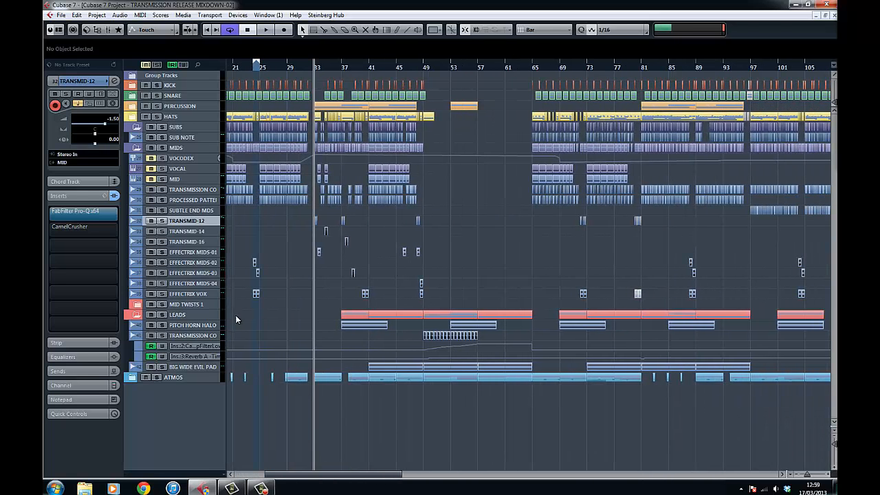
# Collapse the MIDS folder and enlarge the PITCH HORN HALOGEN track to show its waveforms.
pyautogui.click(137, 147)
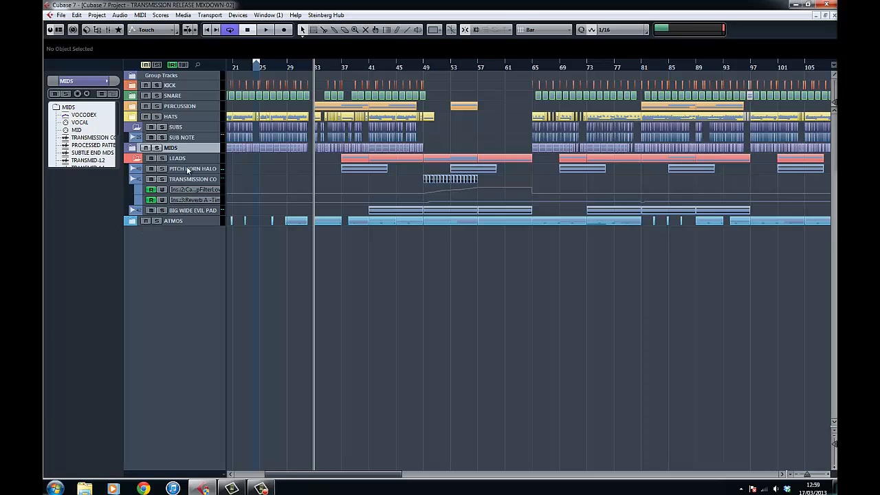
pyautogui.click(189, 171)
pyautogui.moveTo(195, 174); pyautogui.dragTo(195, 298)
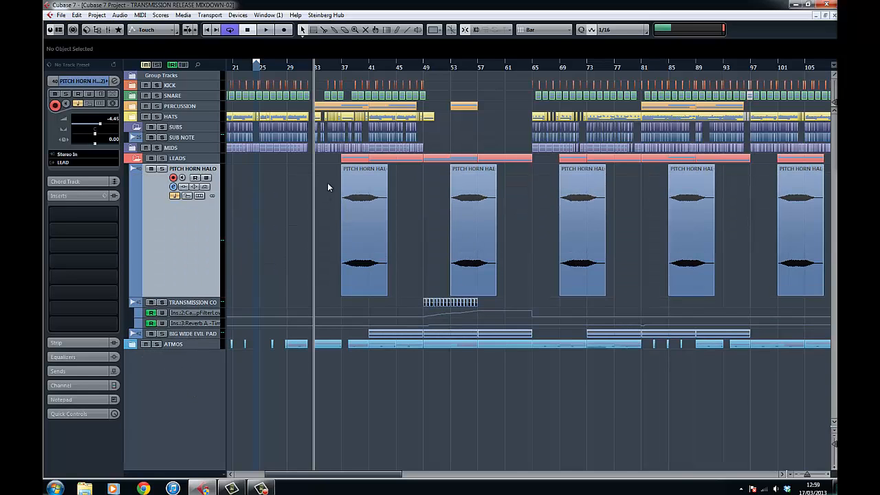
# Select the first PITCH HORN HALOGEN event, place the playhead at bar 5, and set the loop range from bar 5 to bar 13.
pyautogui.hscroll(-6, 327, 187)
pyautogui.click(271, 245)
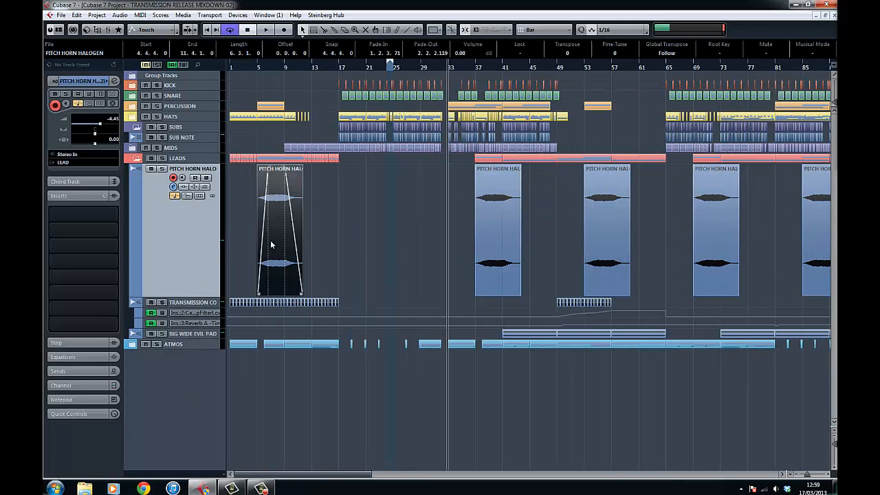
pyautogui.click(259, 68)
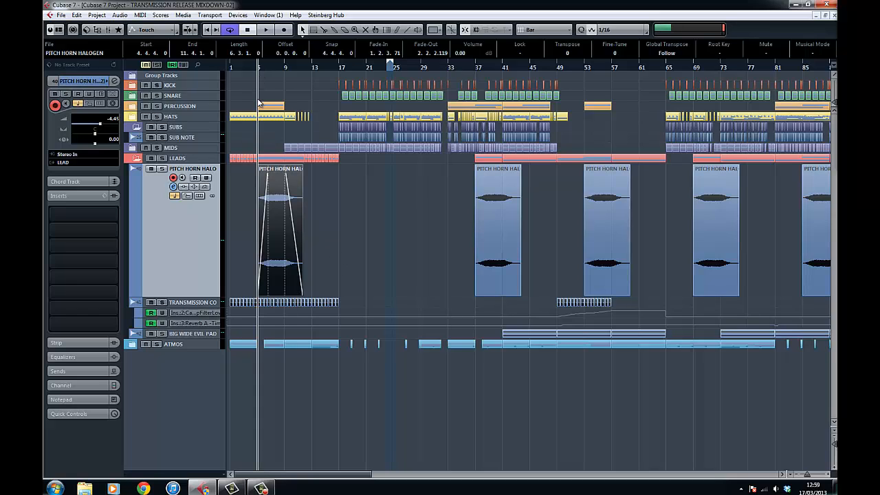
pyautogui.press('p')
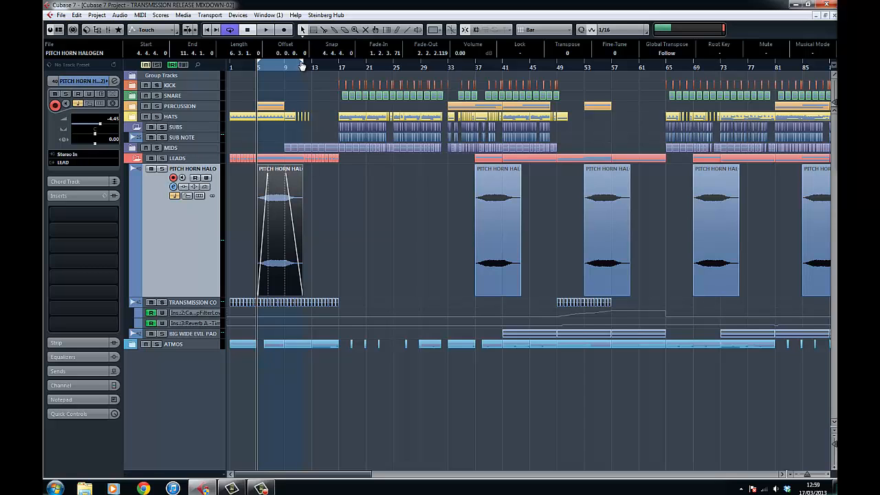
pyautogui.moveTo(301, 65); pyautogui.dragTo(215, 231)
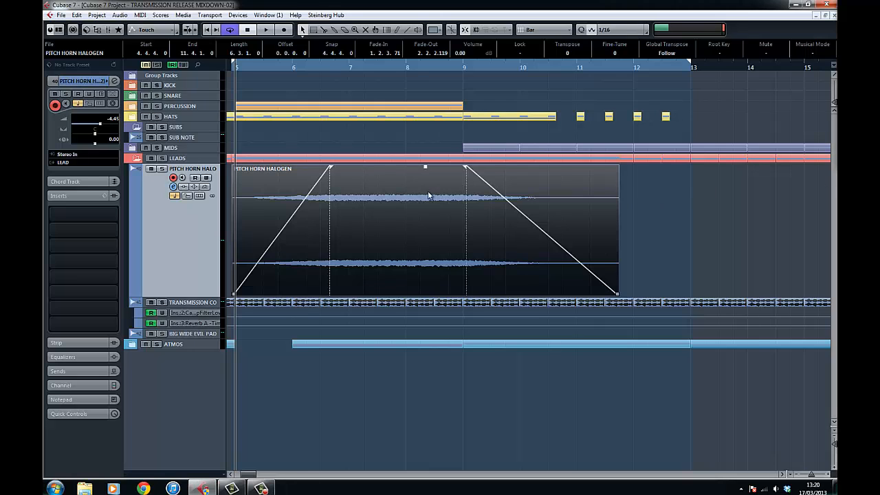
# Solo the PITCH HORN HALOGEN track and play its first event from bar 5.
pyautogui.hscroll(-3, 443, 196)
pyautogui.hscroll(-1, 446, 196)
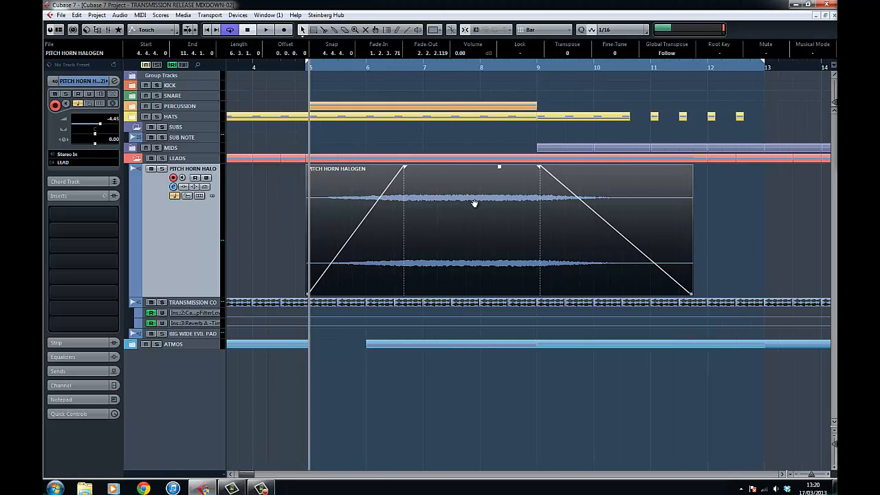
pyautogui.click(163, 169)
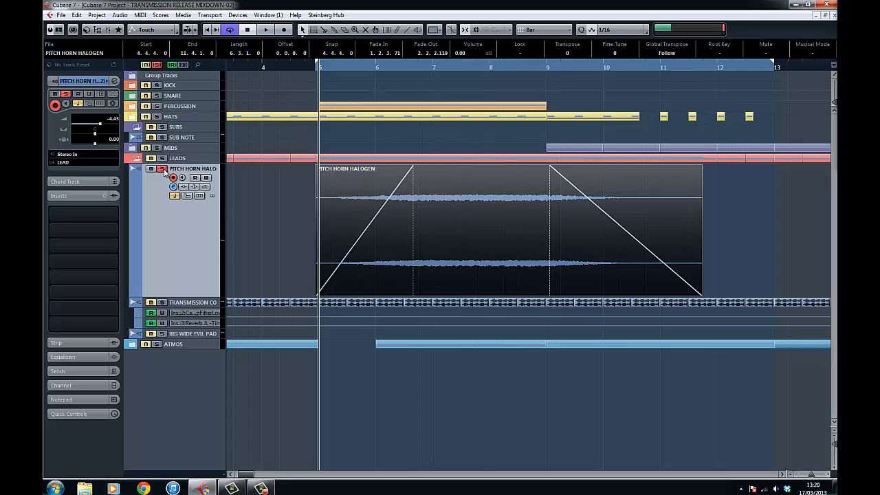
pyautogui.press('h')
pyautogui.hscroll(8, 331, 203)
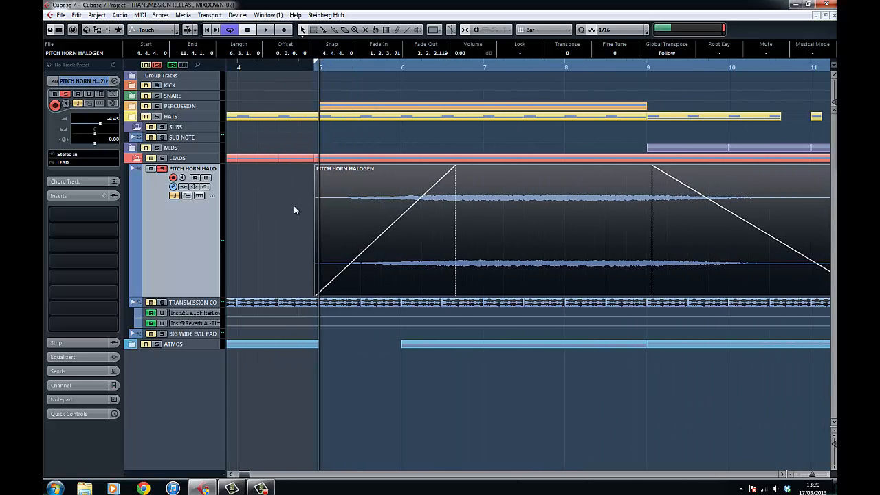
pyautogui.press('space')
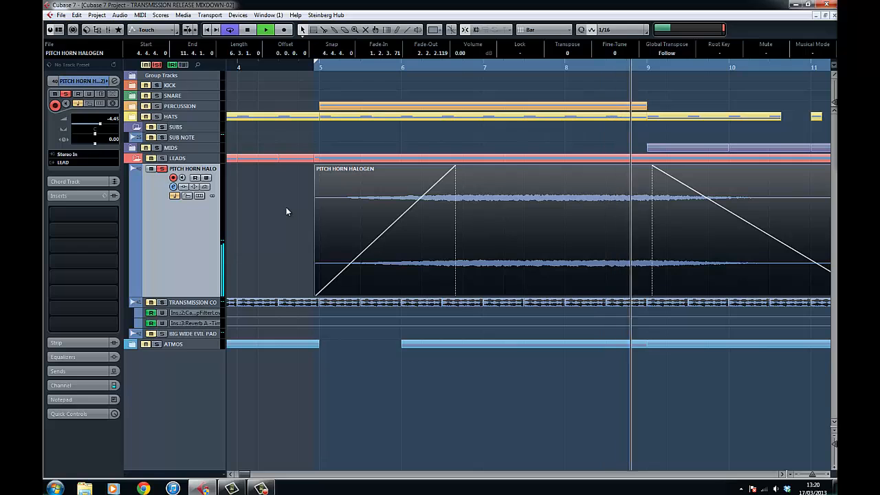
pyautogui.click(162, 168)
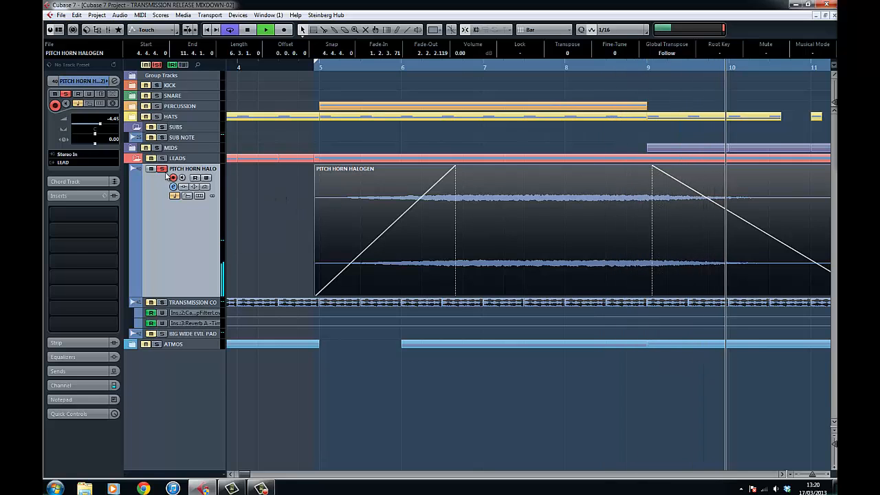
# Stop playback, unsolo the PITCH HORN HALOGEN track, and review its remaining events through about bar 60.
pyautogui.press('space')
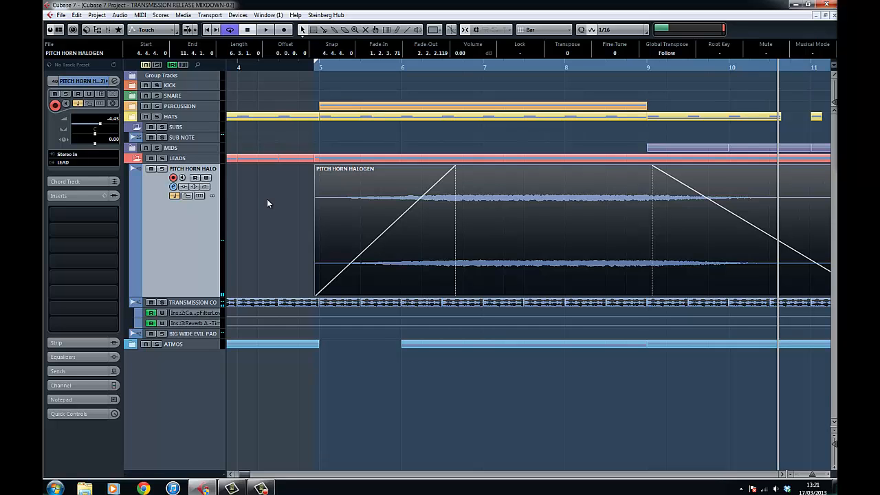
pyautogui.hscroll(6, 277, 204)
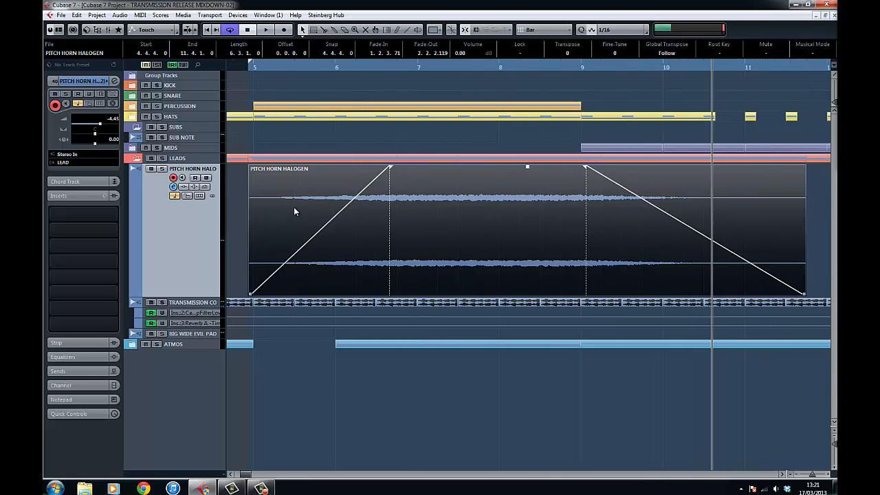
pyautogui.scroll(-5, 293, 207)
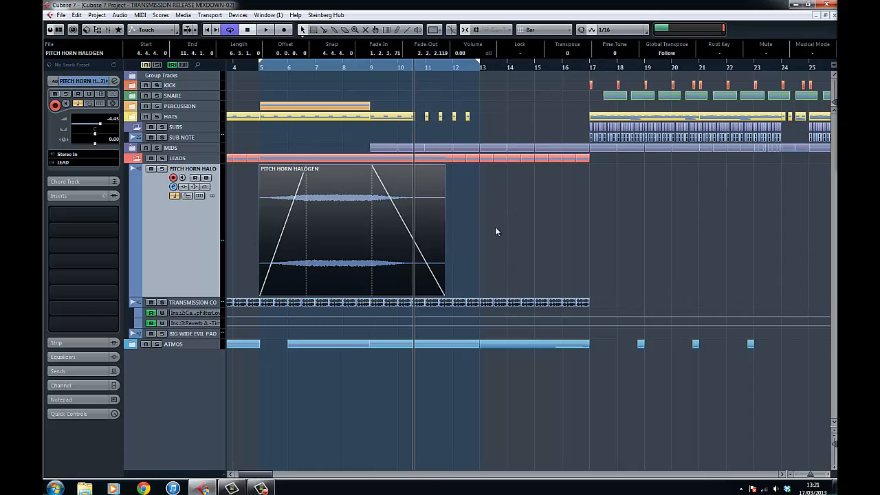
pyautogui.hscroll(-3, 478, 260)
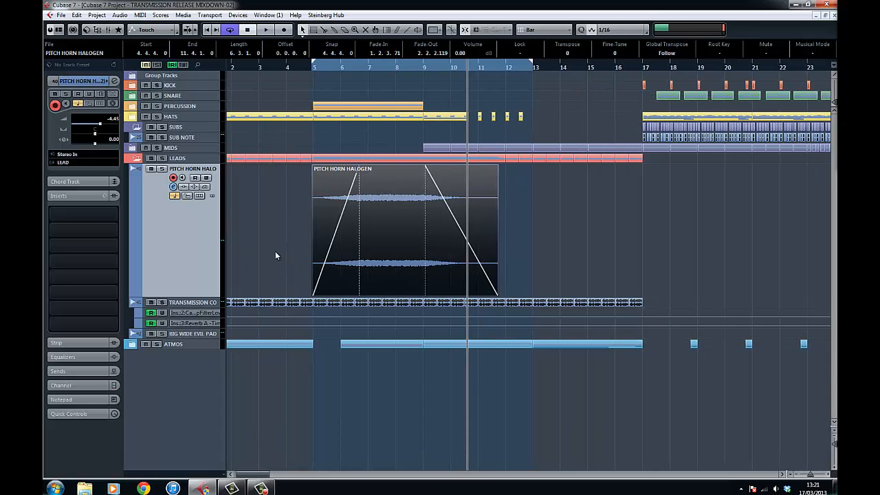
pyautogui.scroll(-4, 275, 254)
pyautogui.hscroll(5, 434, 240)
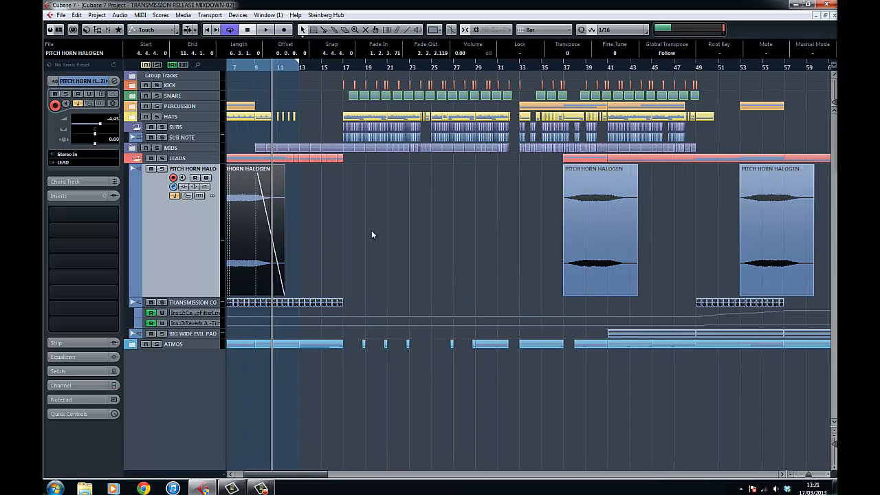
# Enlarge the BIG WIDE EVIL PAD track to show its waveforms and place the playhead at its first event, bar 41.
pyautogui.click(186, 333)
pyautogui.hscroll(15, 448, 284)
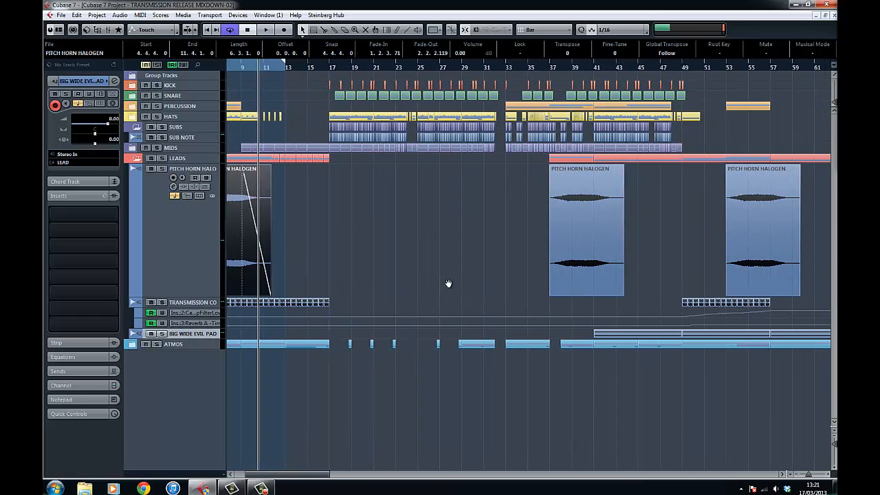
pyautogui.hscroll(10, 413, 259)
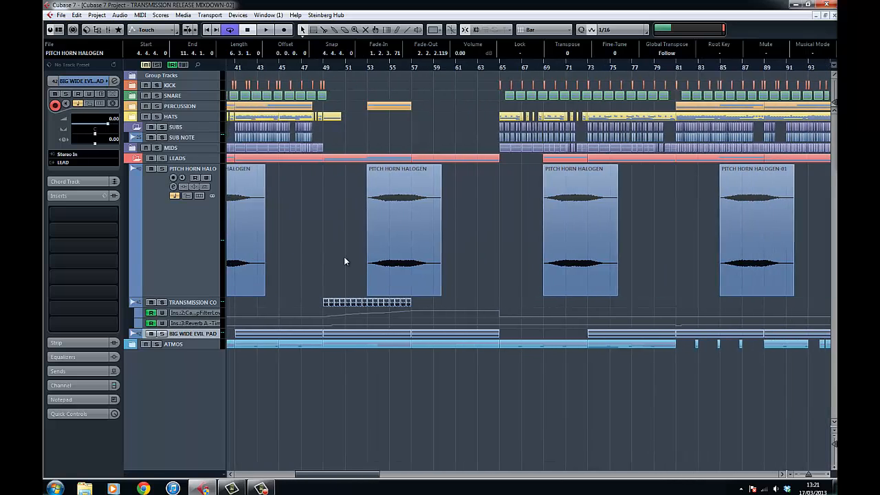
pyautogui.moveTo(200, 338); pyautogui.dragTo(203, 438)
pyautogui.hscroll(-6, 457, 265)
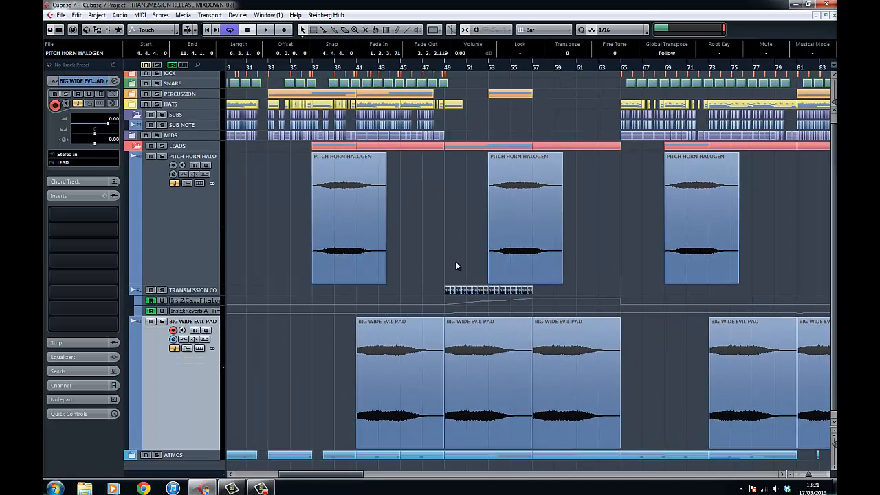
pyautogui.moveTo(366, 68); pyautogui.dragTo(362, 147)
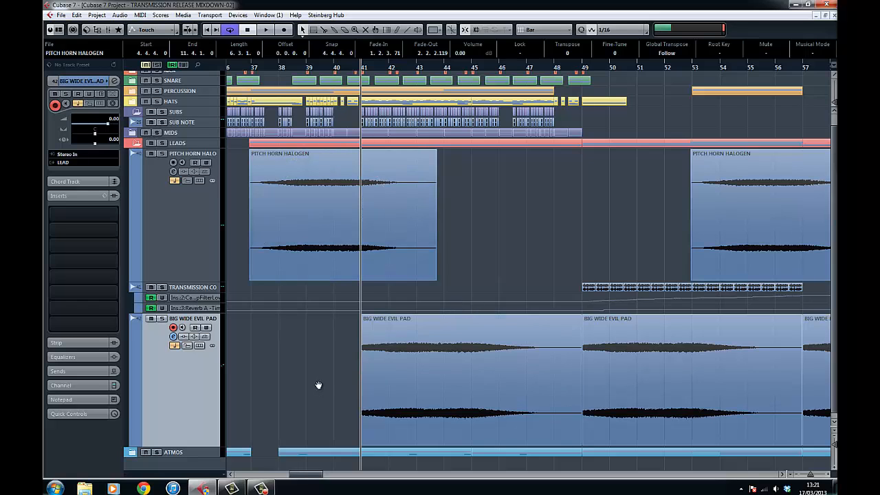
pyautogui.hscroll(2, 306, 381)
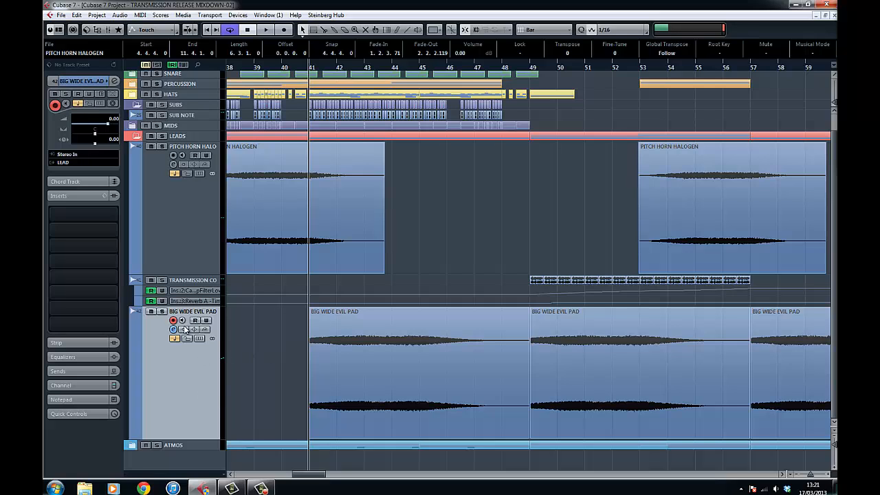
# Audition the BIG WIDE EVIL PAD track in solo from bar 41, stop playback, and unsolo the track.
pyautogui.click(162, 312)
pyautogui.press('space')
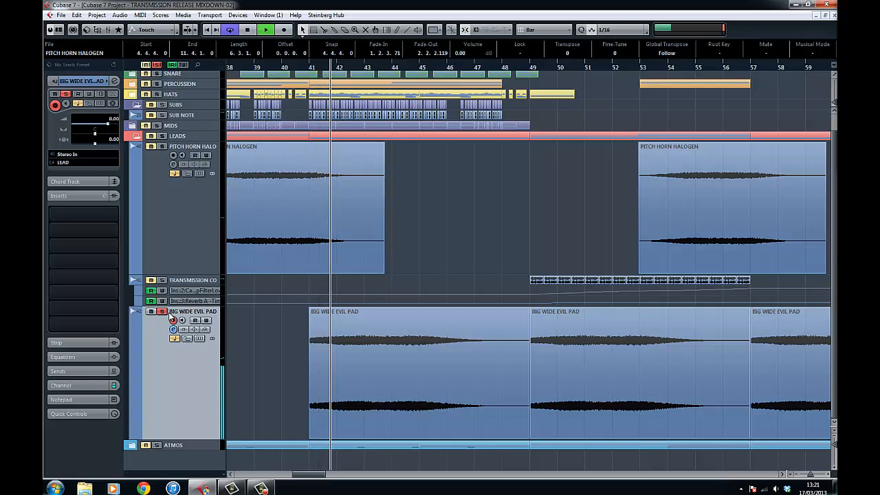
pyautogui.moveTo(315, 334); pyautogui.dragTo(293, 335)
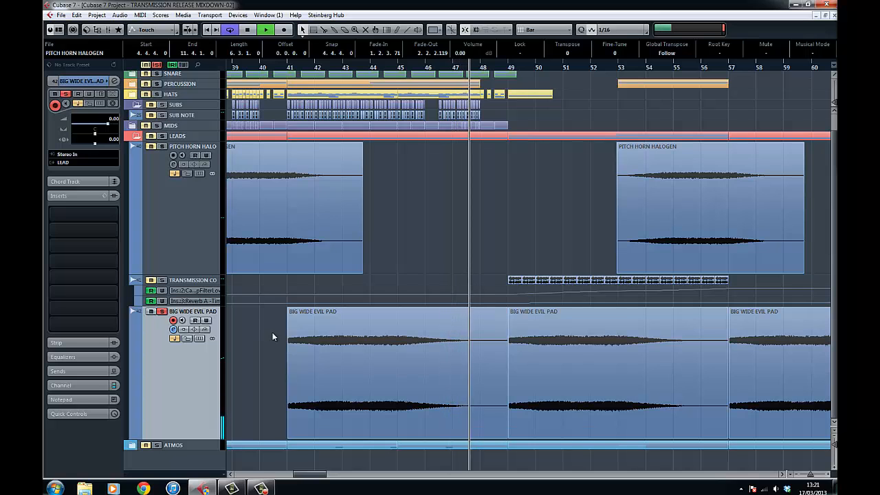
pyautogui.press('g')
pyautogui.press('space')
pyautogui.moveTo(273, 333); pyautogui.dragTo(406, 318)
pyautogui.click(162, 312)
# Return the enlarged lead tracks to minimal height, collapse the LEADS folder, and expand the ATMOS folder.
pyautogui.press('g')
pyautogui.press('g')
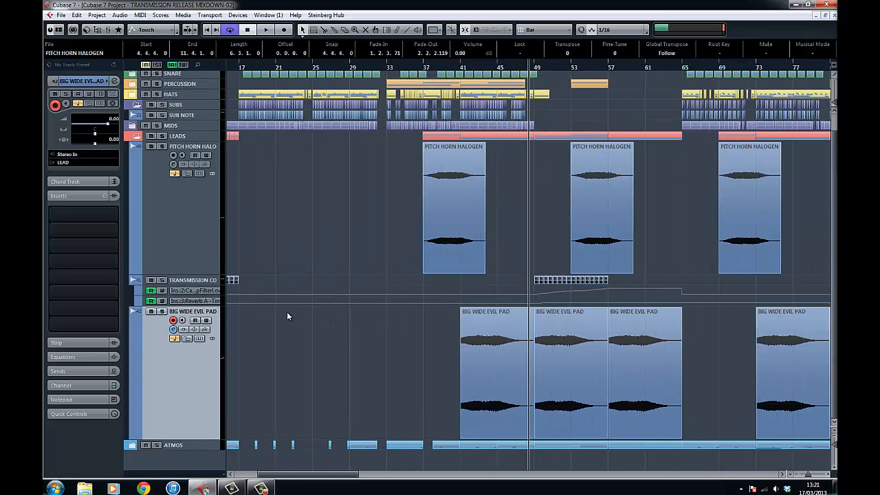
pyautogui.press('g')
pyautogui.press('z')
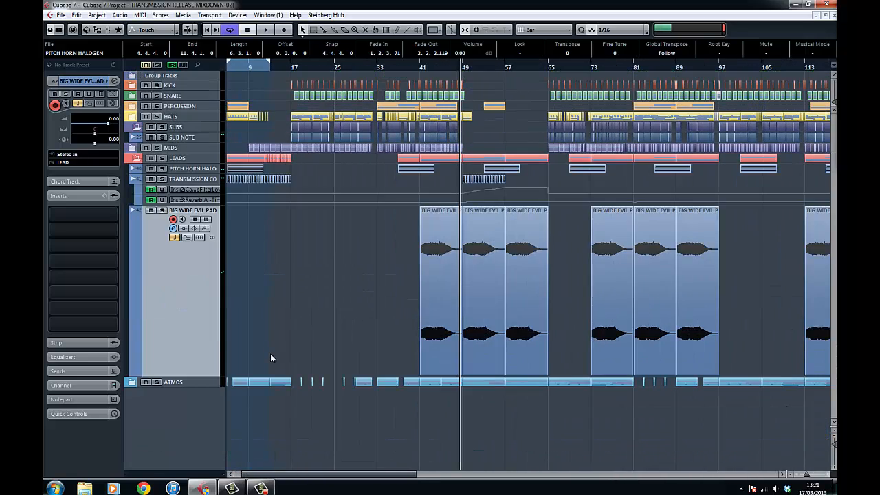
pyautogui.press('z')
pyautogui.hscroll(-1, 363, 326)
pyautogui.press('g')
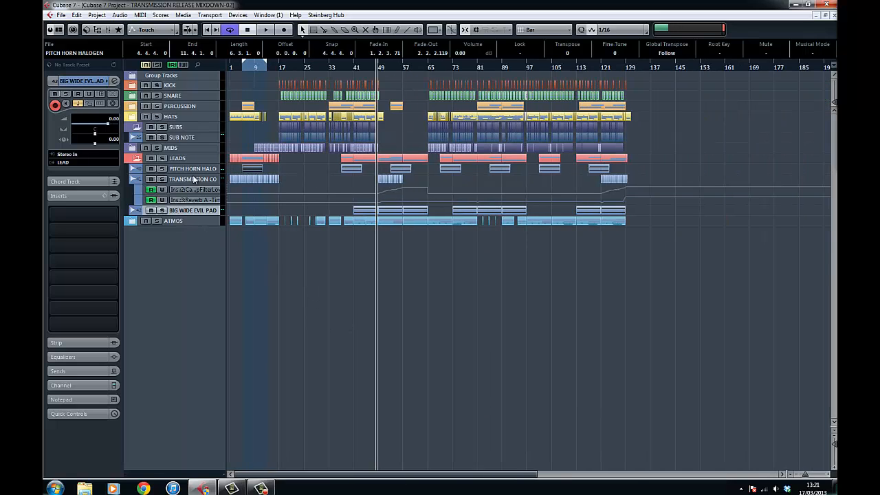
pyautogui.click(137, 159)
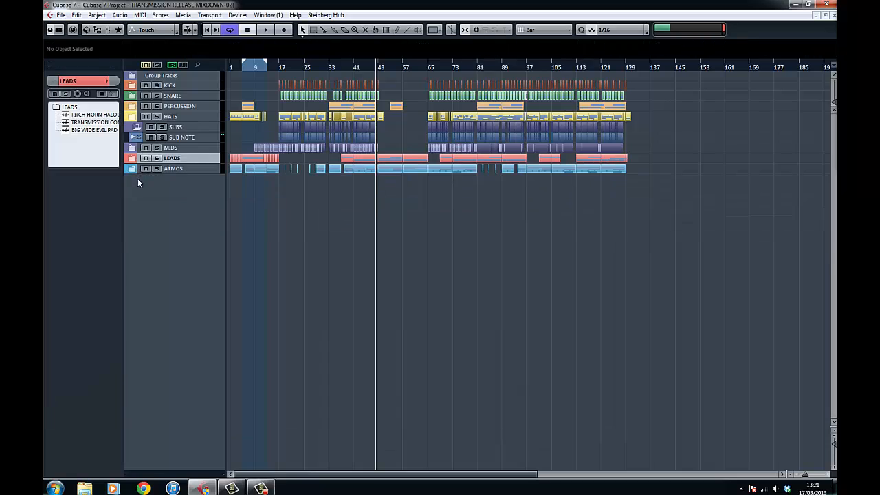
pyautogui.click(136, 169)
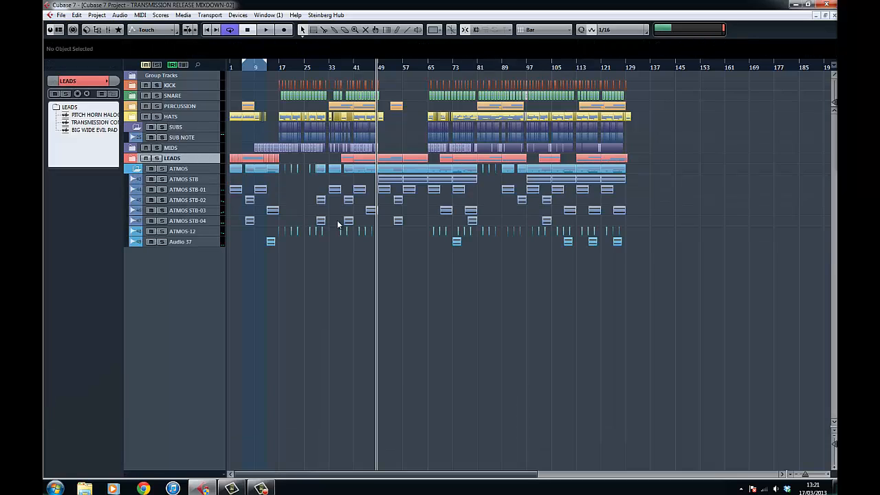
# Solo and enlarge the ATMOS STB track, and set the loop range around its first two events, bar 49 to bar 65.
pyautogui.click(180, 180)
pyautogui.click(163, 178)
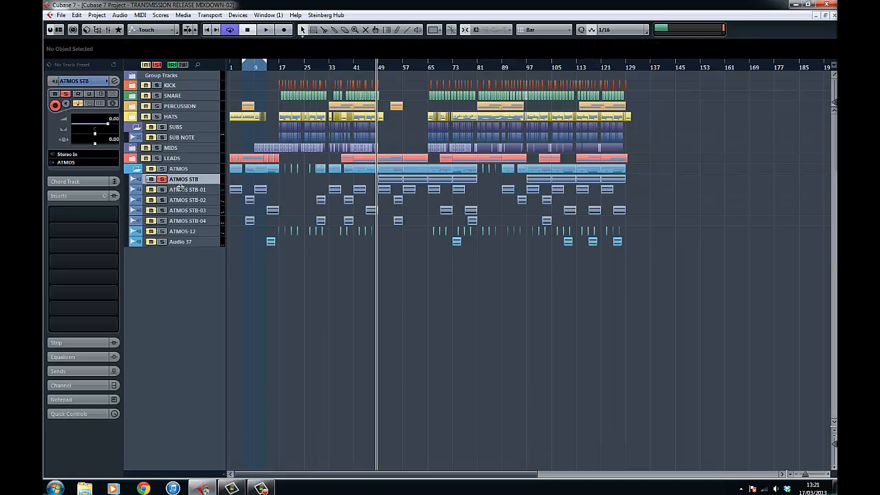
pyautogui.moveTo(180, 184); pyautogui.dragTo(181, 241)
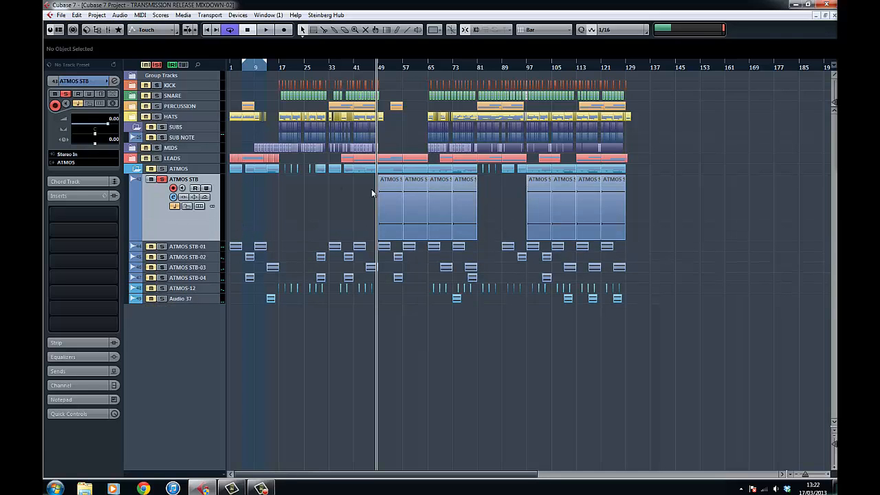
pyautogui.moveTo(372, 194); pyautogui.dragTo(408, 196)
pyautogui.press('p')
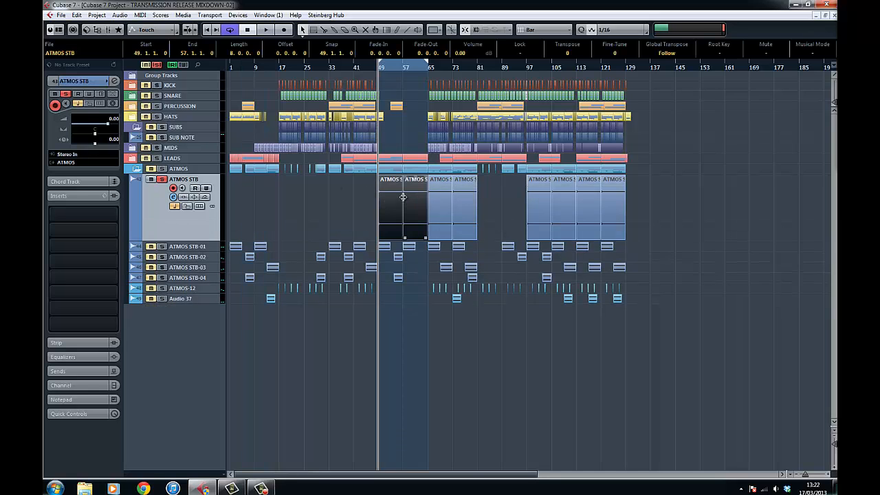
# Play the soloed ATMOS STB track from bar 49, stop playback, and unsolo the track.
pyautogui.press('h')
pyautogui.press('h')
pyautogui.press('h')
pyautogui.press('h')
pyautogui.press('h')
pyautogui.press('h')
pyautogui.press('h')
pyautogui.press('h')
pyautogui.press('h')
pyautogui.press('h')
pyautogui.press('h')
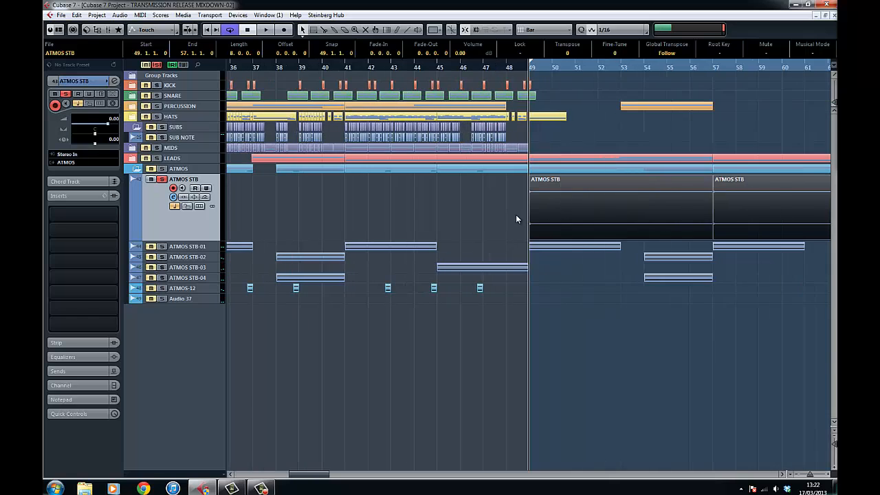
pyautogui.moveTo(515, 214); pyautogui.dragTo(377, 199)
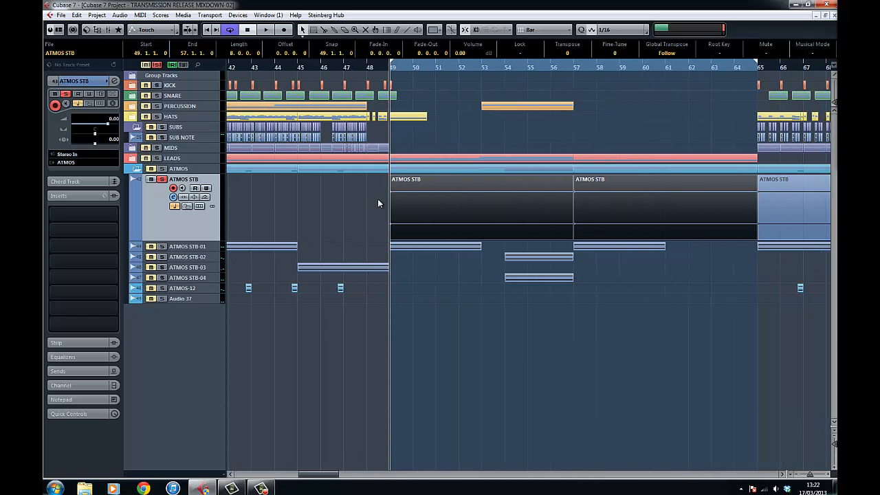
pyautogui.press('h')
pyautogui.press('h')
pyautogui.press('h')
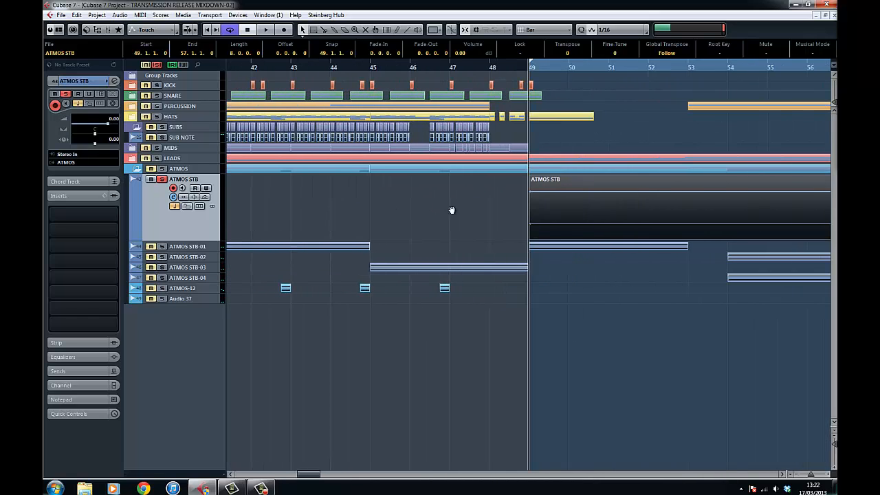
pyautogui.moveTo(451, 210); pyautogui.dragTo(347, 215)
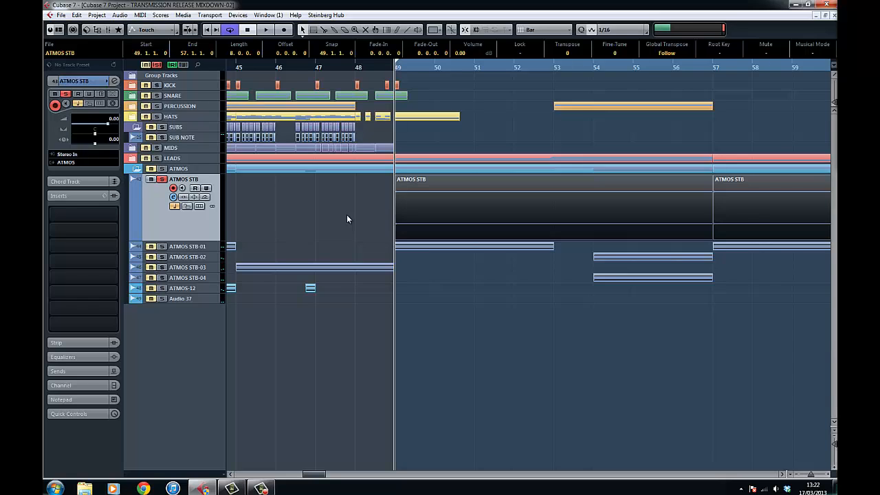
pyautogui.hscroll(3, 319, 215)
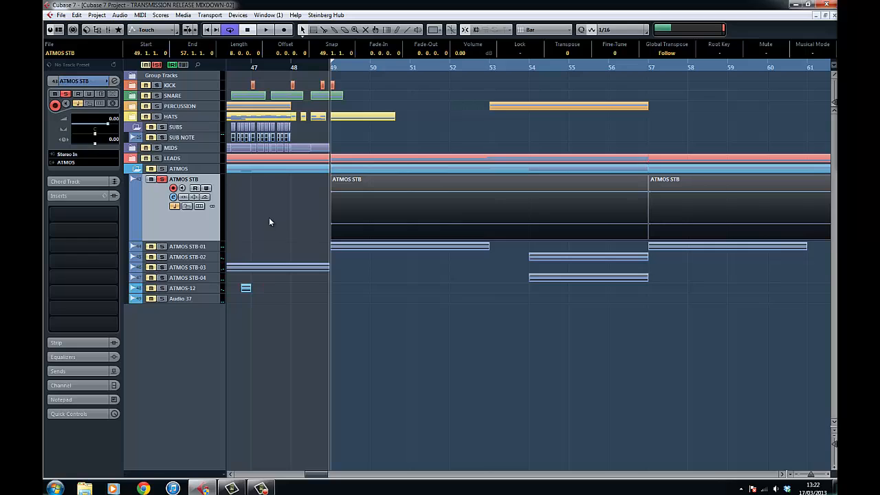
pyautogui.press('space')
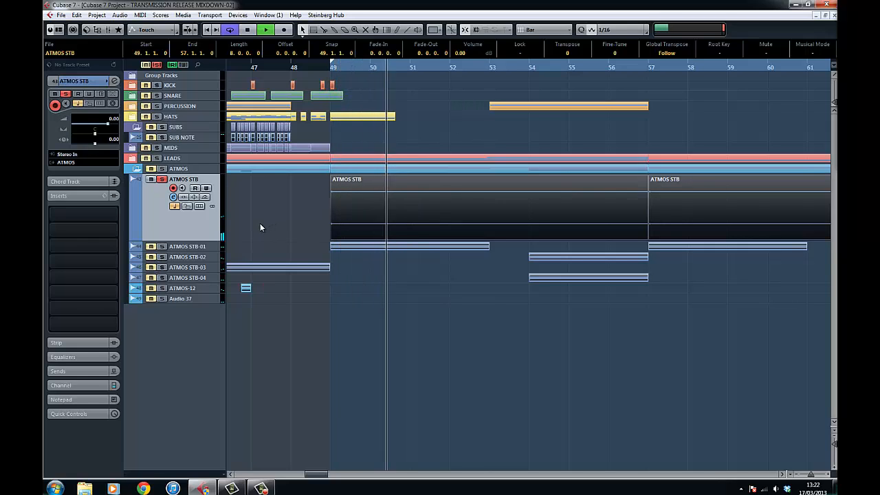
pyautogui.moveTo(297, 232); pyautogui.dragTo(242, 228)
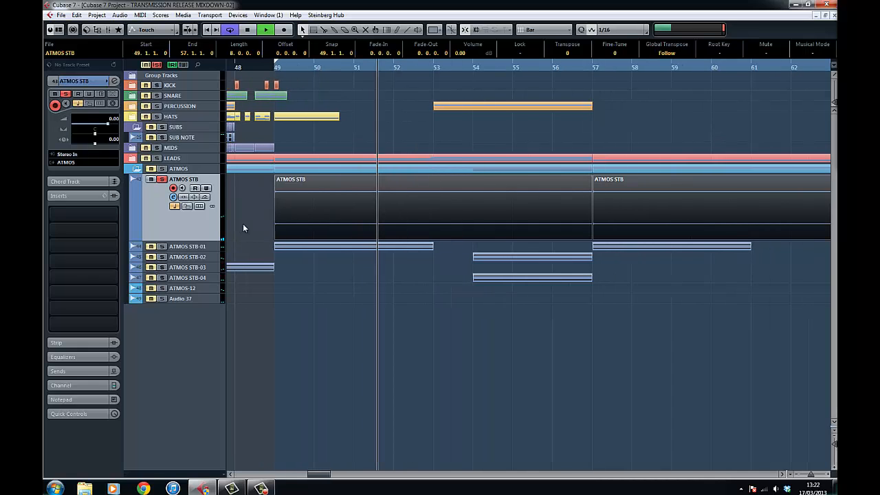
pyautogui.press('space')
pyautogui.click(161, 180)
# Enlarge and solo the ATMOS STB-01 track, and loop its event from bar 49 to bar 53.
pyautogui.click(182, 248)
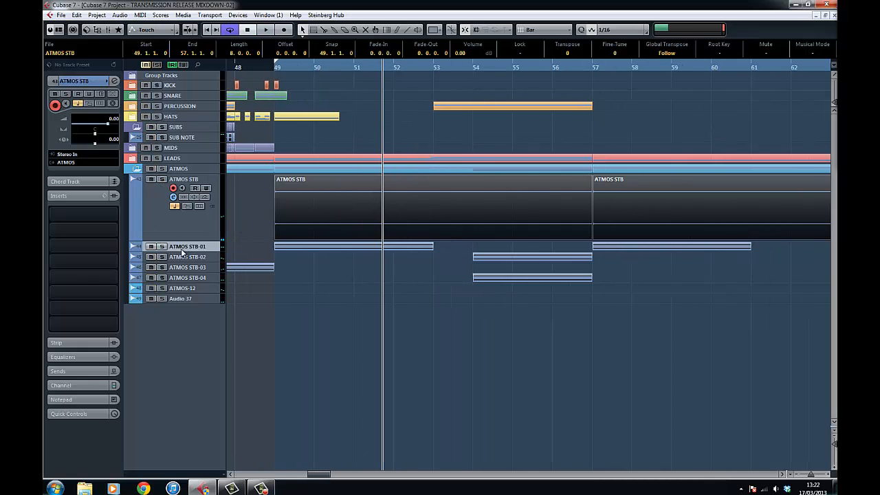
pyautogui.moveTo(272, 309); pyautogui.dragTo(337, 309)
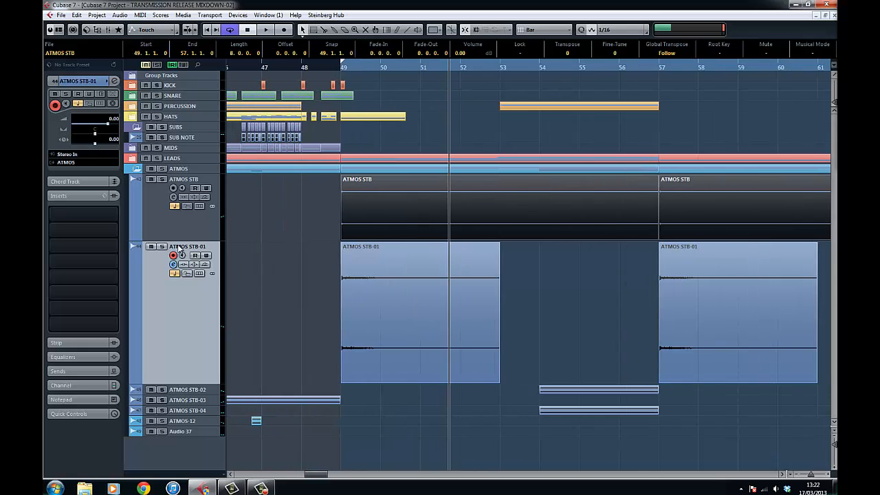
pyautogui.click(162, 246)
pyautogui.click(373, 284)
# Play the soloed ATMOS STB-01 event from bar 49, stop playback, and unsolo the track.
pyautogui.press('space')
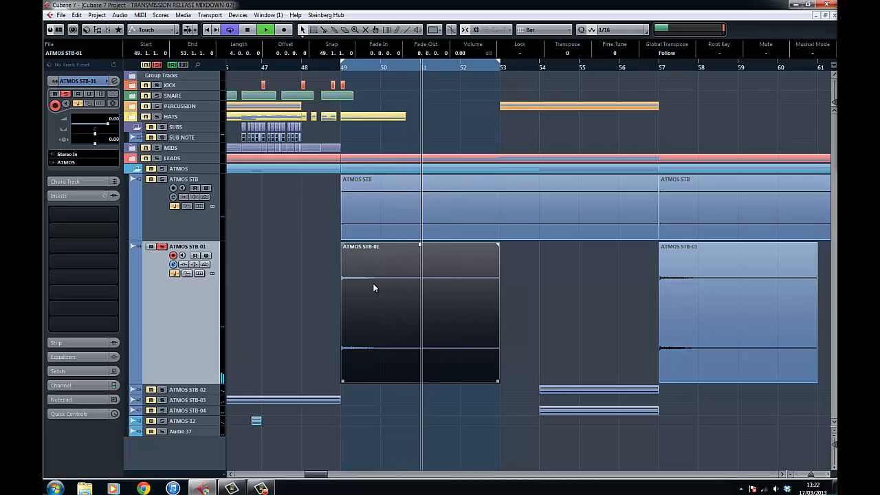
pyautogui.press('space')
pyautogui.click(162, 248)
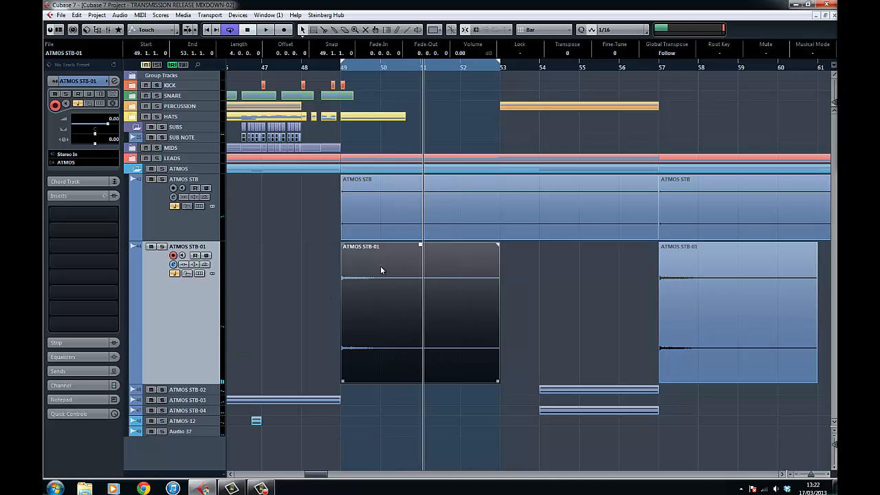
# Enlarge the ATMOS STB-02 track to show the waveform of its event from bar 54 to bar 57.
pyautogui.click(182, 229)
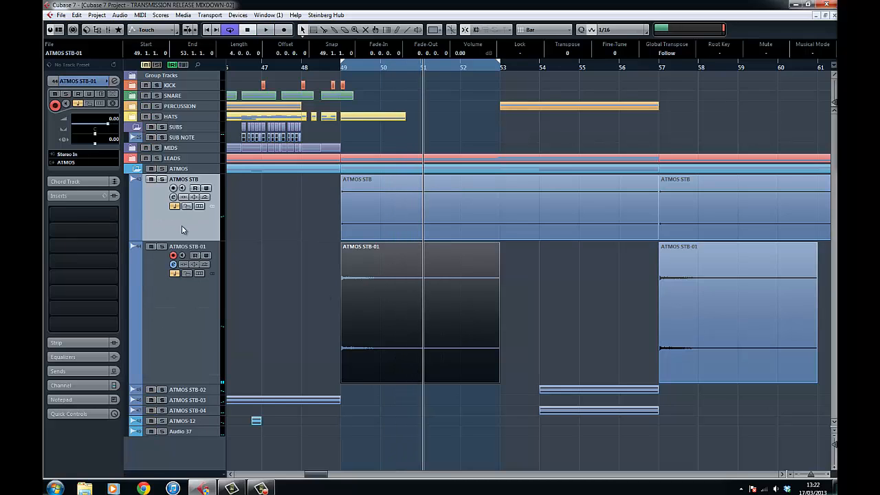
pyautogui.click(193, 389)
pyautogui.moveTo(441, 317); pyautogui.dragTo(400, 306)
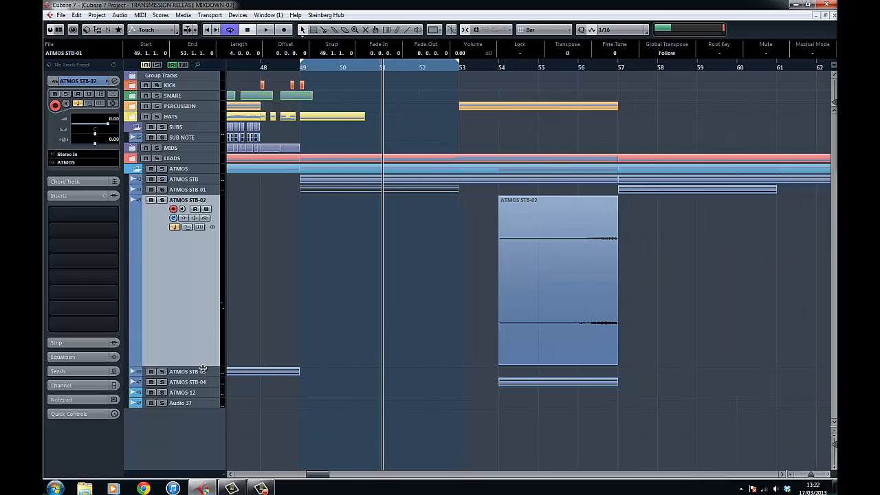
pyautogui.hscroll(2, 380, 305)
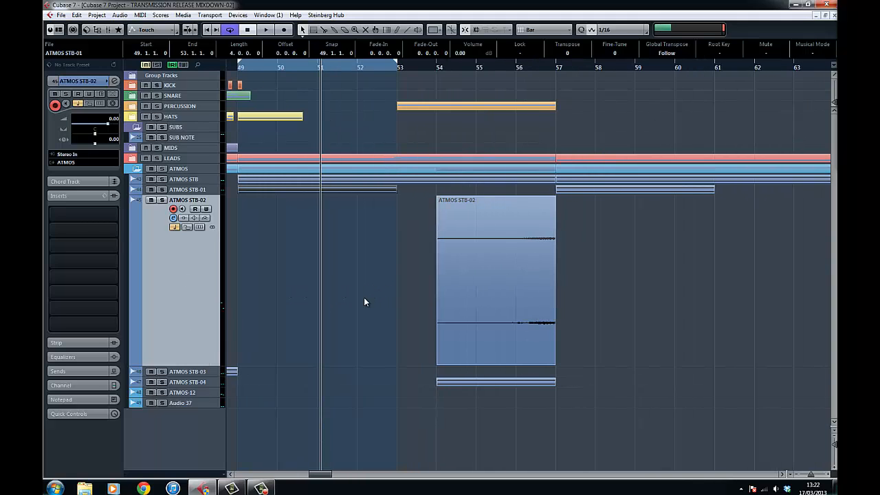
pyautogui.moveTo(396, 298); pyautogui.dragTo(384, 297)
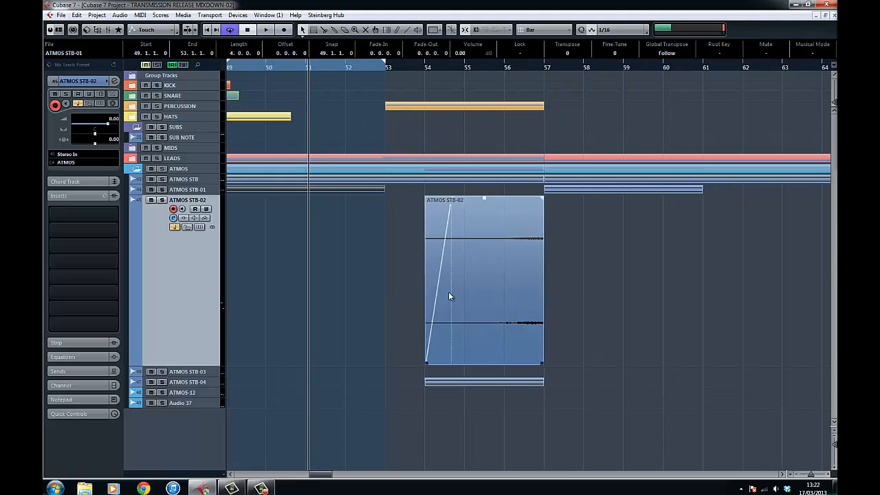
# Loop the ATMOS STB-02 event from bar 54 to bar 57 and move the playhead to its start.
pyautogui.click(441, 294)
pyautogui.press('p')
pyautogui.press('l')
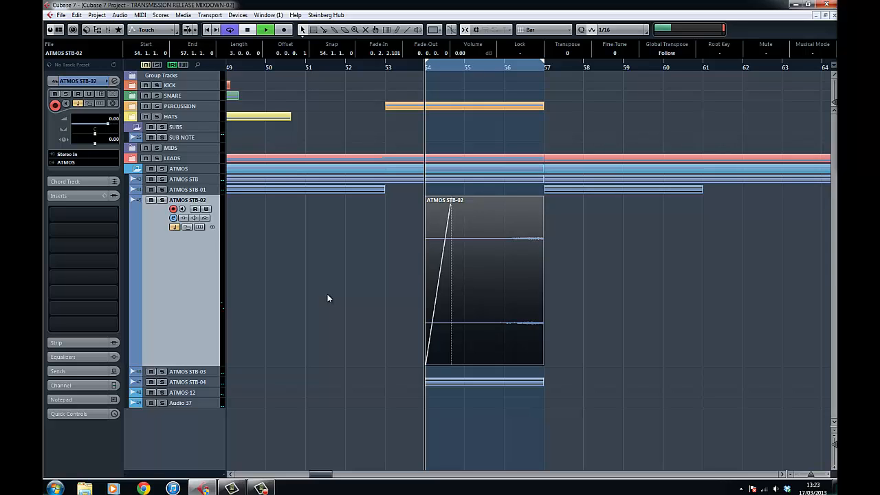
# Play the ATMOS STB-02 event from bar 54 with its track soloed, stop playback, and unsolo the track.
pyautogui.press('space')
pyautogui.click(162, 200)
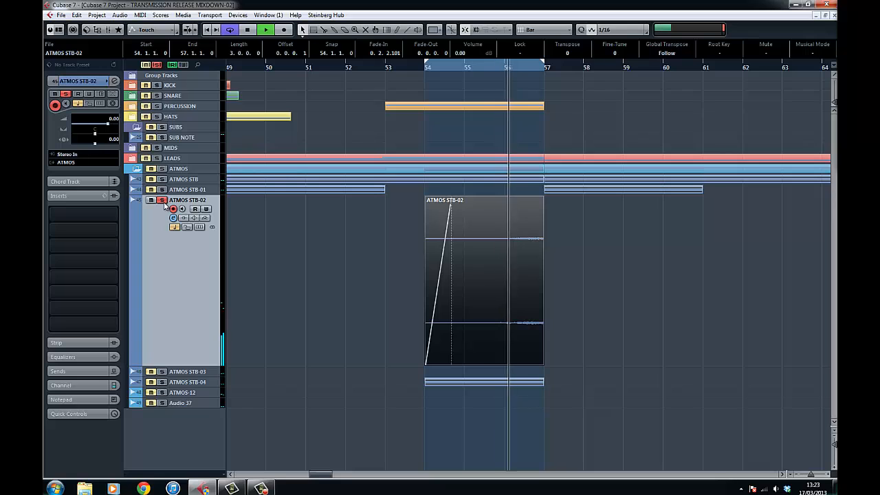
pyautogui.press('space')
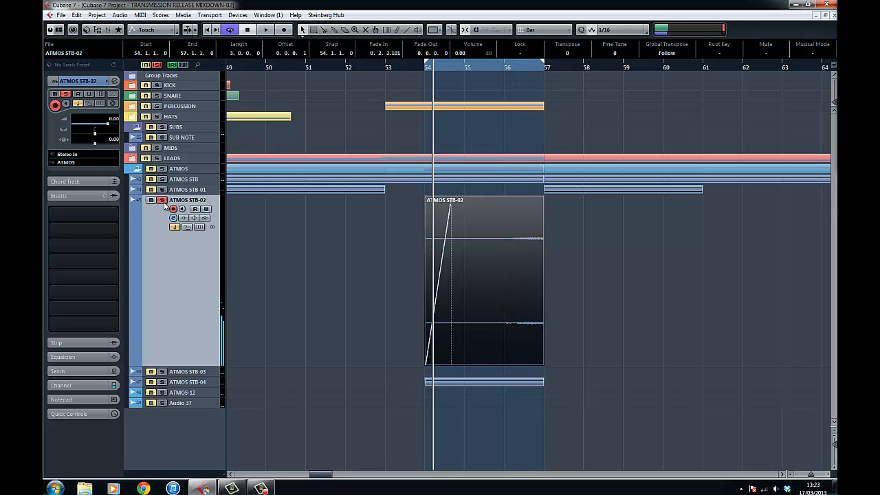
pyautogui.click(162, 199)
# Enlarge the ATMOS STB-04 track to show the waveform of its event from bar 54 to bar 57.
pyautogui.click(194, 385)
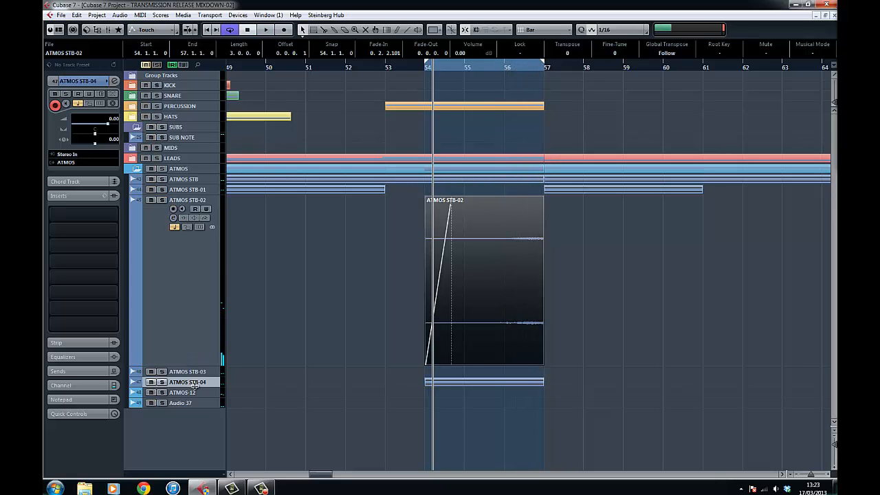
pyautogui.moveTo(195, 385); pyautogui.dragTo(201, 472)
pyautogui.scroll(-2, 337, 363)
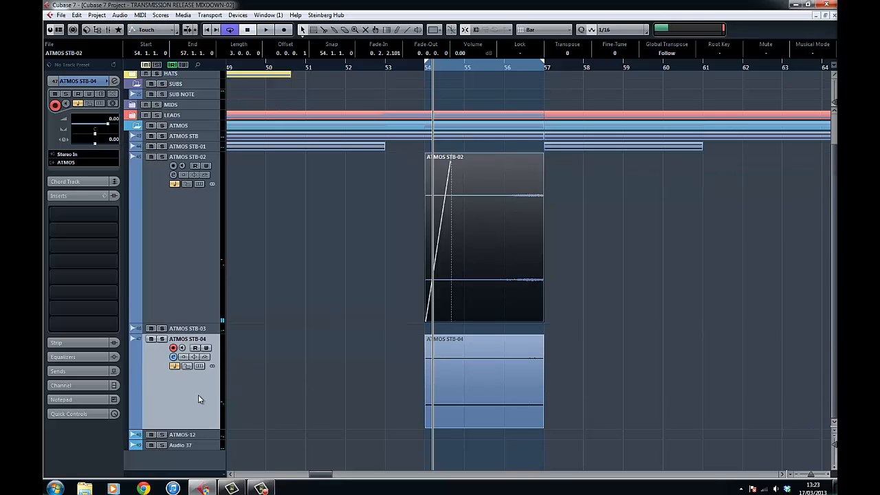
# Return the enlarged ATMOS tracks to compact height and show the arrangement from bar 1.
pyautogui.press('z')
pyautogui.press('z')
pyautogui.press('g')
pyautogui.press('g')
pyautogui.press('g')
pyautogui.press('g')
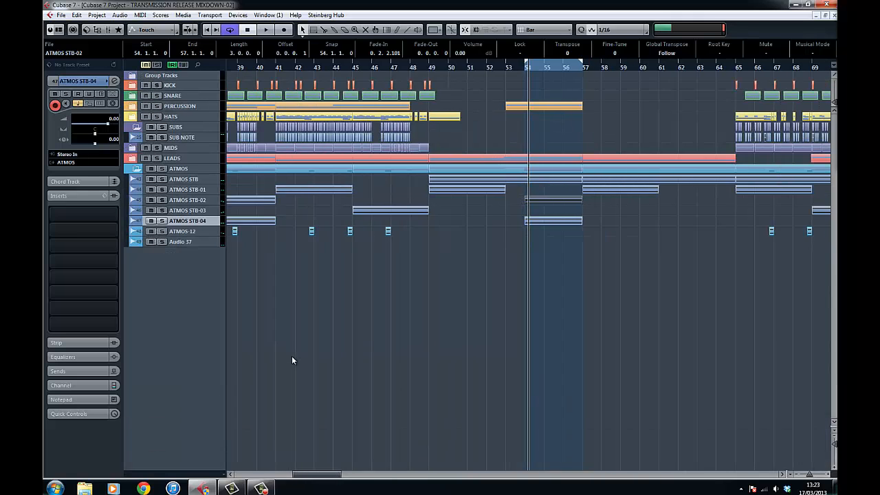
pyautogui.press('g')
pyautogui.press('g')
pyautogui.press('g')
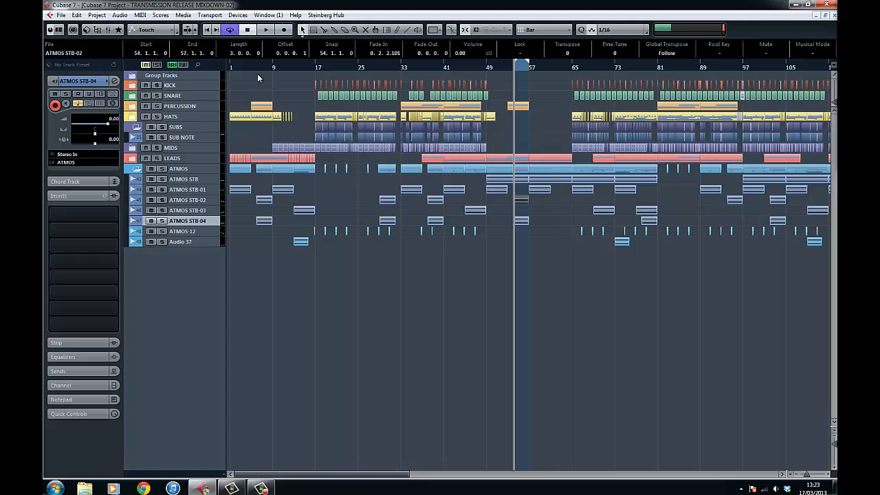
# Play the soloed ATMOS folder from about bar 7, stop playback, and deactivate all solo states.
pyautogui.moveTo(239, 68); pyautogui.dragTo(267, 87)
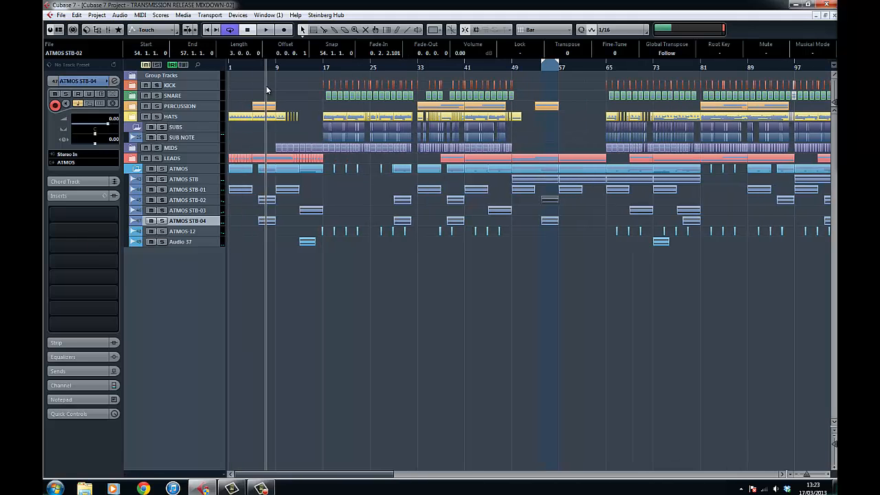
pyautogui.click(163, 170)
pyautogui.press('space')
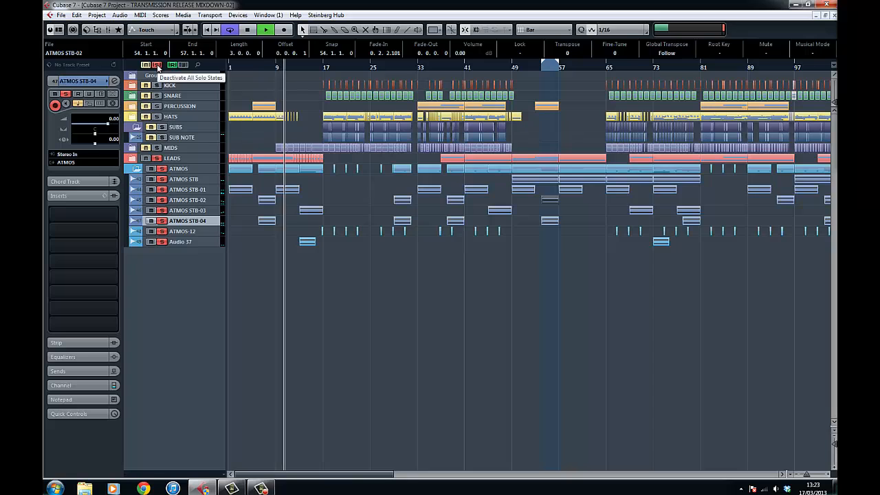
pyautogui.press('space')
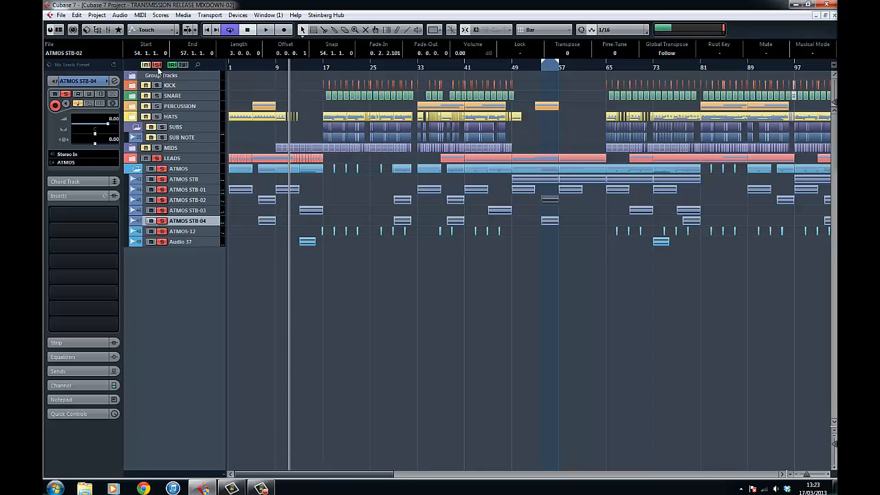
pyautogui.click(157, 66)
# Collapse the ATMOS and SUBS folder tracks.
pyautogui.click(138, 169)
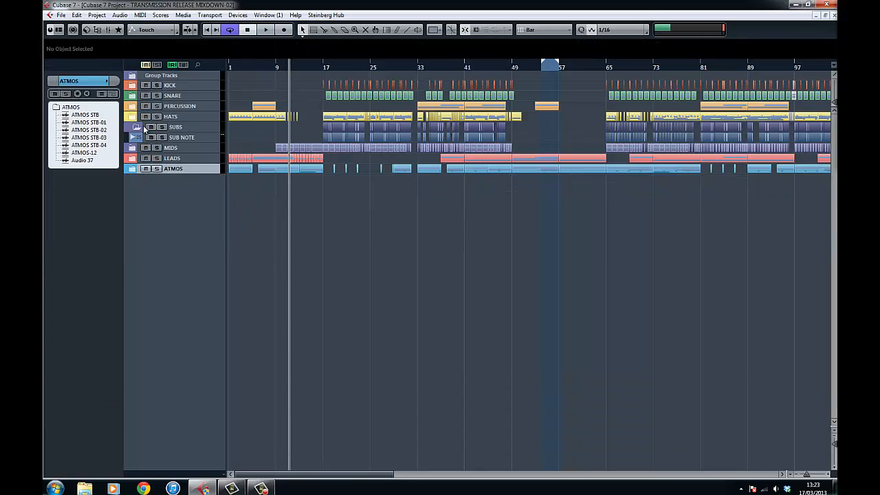
pyautogui.click(142, 128)
pyautogui.press('g')
pyautogui.press('g')
pyautogui.press('g')
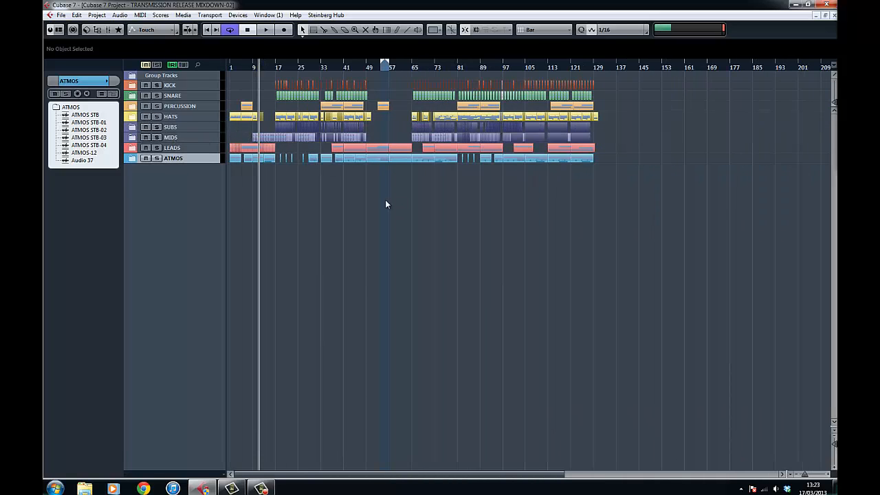
pyautogui.hscroll(2, 408, 229)
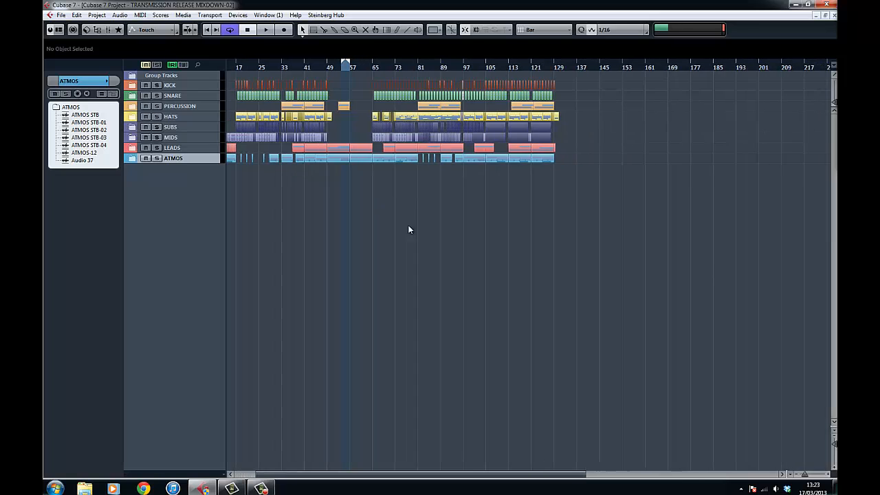
# Select the LEADS and ATMOS folder parts starting at bar 49 and set the loop range from bar 49 to bar 65.
pyautogui.press('h')
pyautogui.press('h')
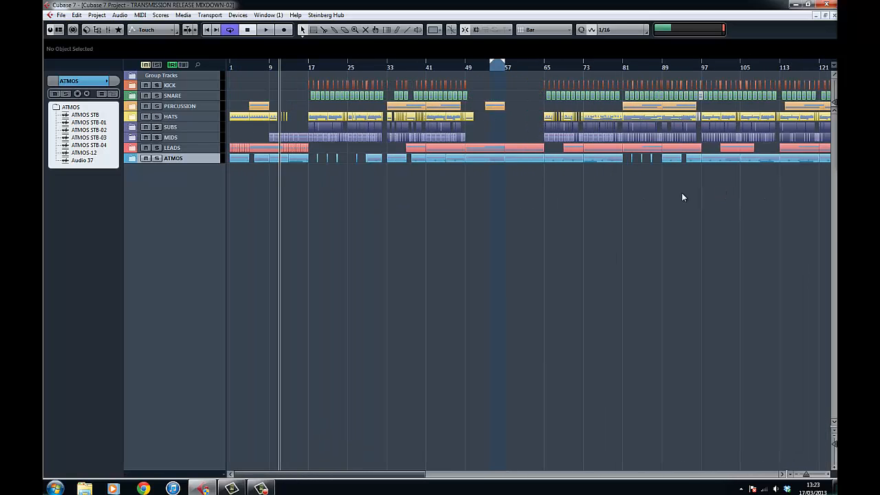
pyautogui.click(490, 158)
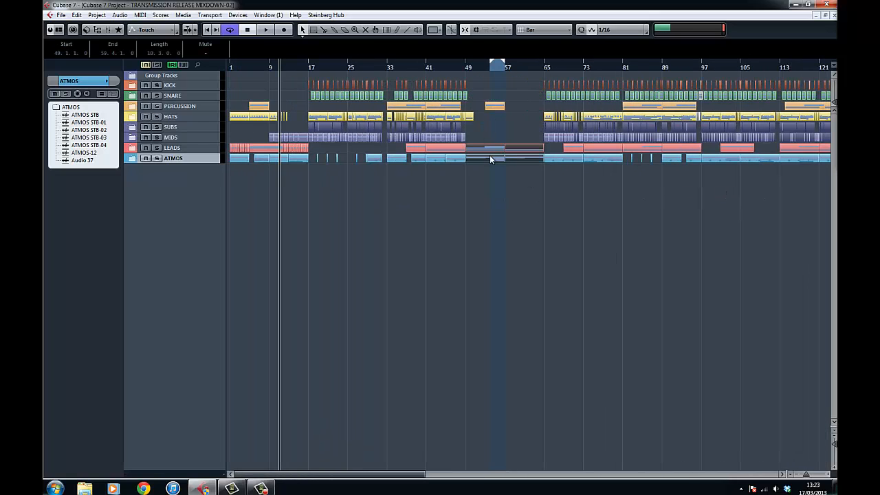
pyautogui.press('p')
pyautogui.press('h')
pyautogui.press('h')
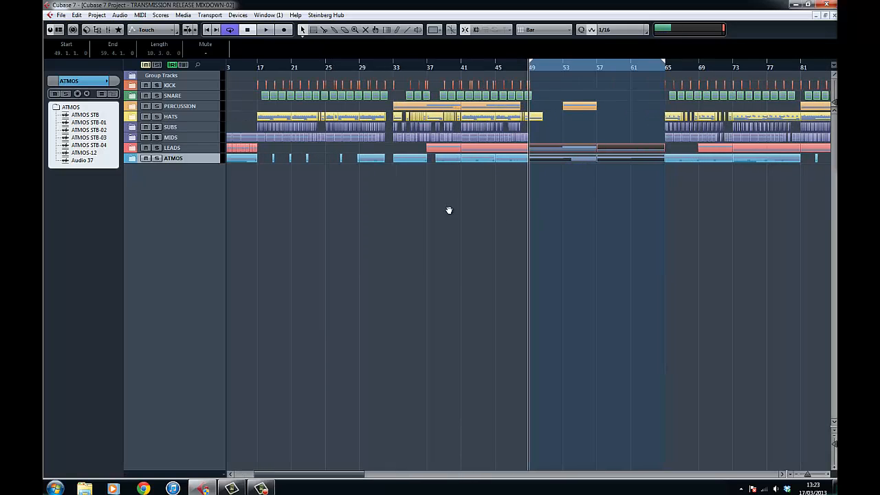
pyautogui.press('g')
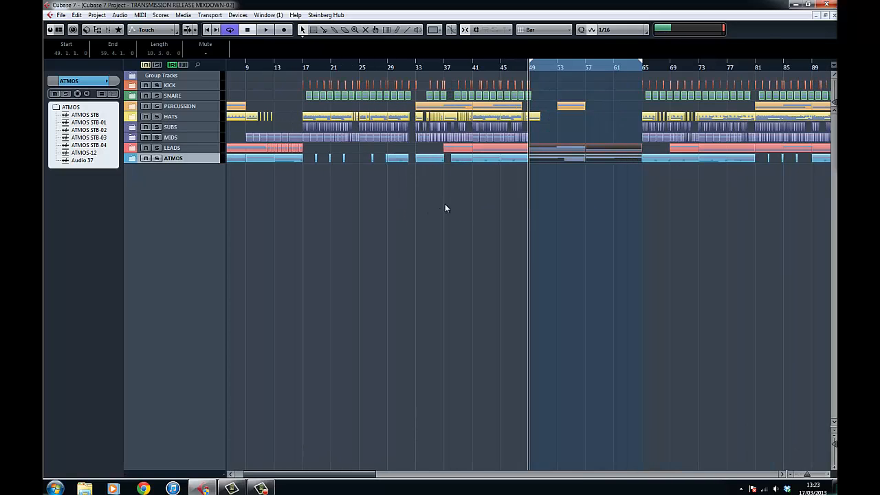